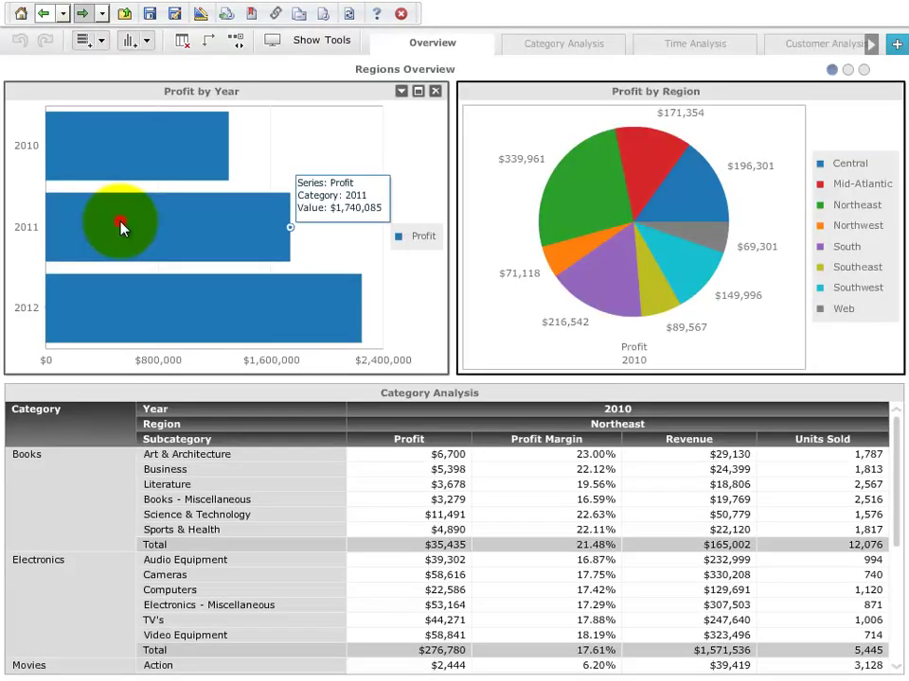
Filter the Category Analysis grid to 2012 from the profit charts, selecting the Mid-Atlantic region and finally the Web region.
left_click(175, 308)
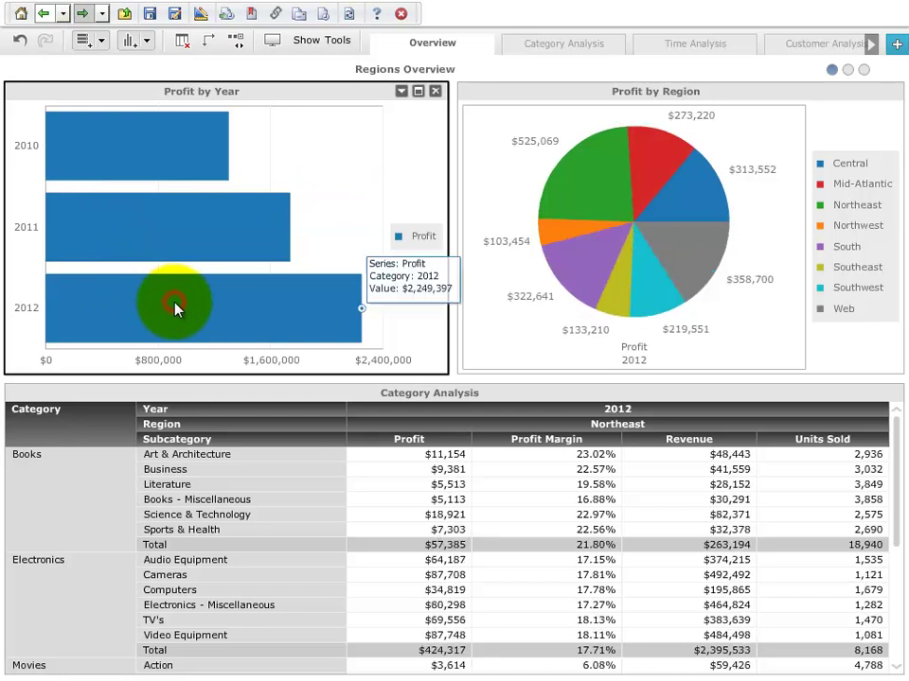
left_click(665, 159)
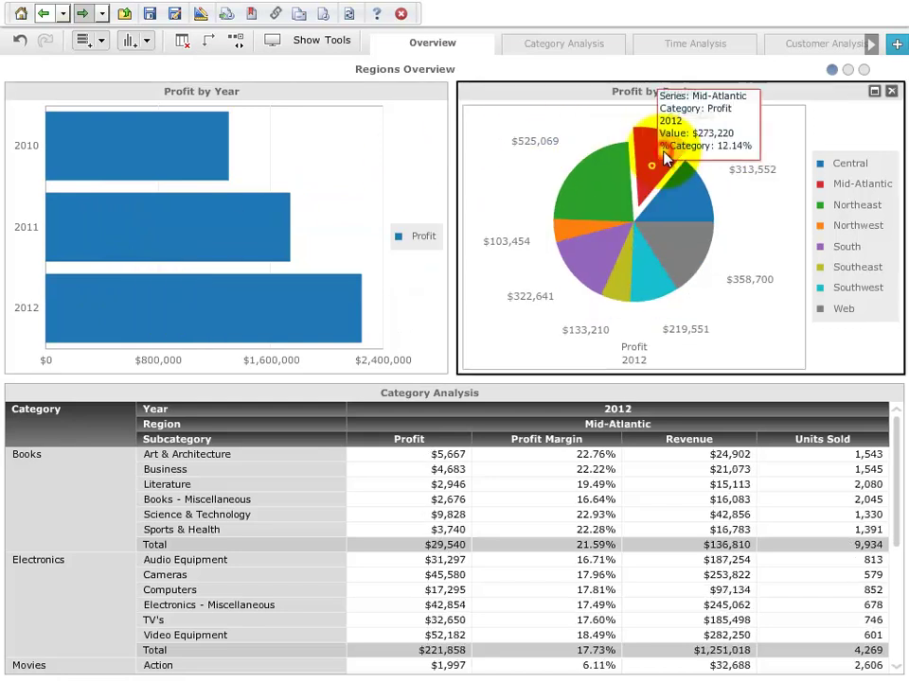
left_click(678, 220)
left_click(679, 244)
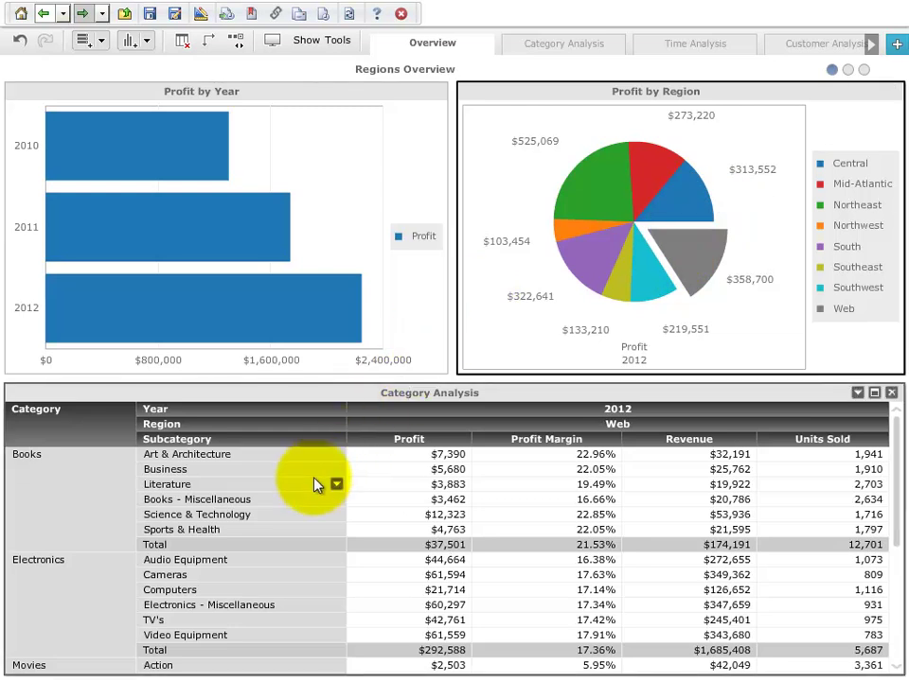
Drill the Business subcategory in the Category Analysis grid down to Item.
left_click(336, 469)
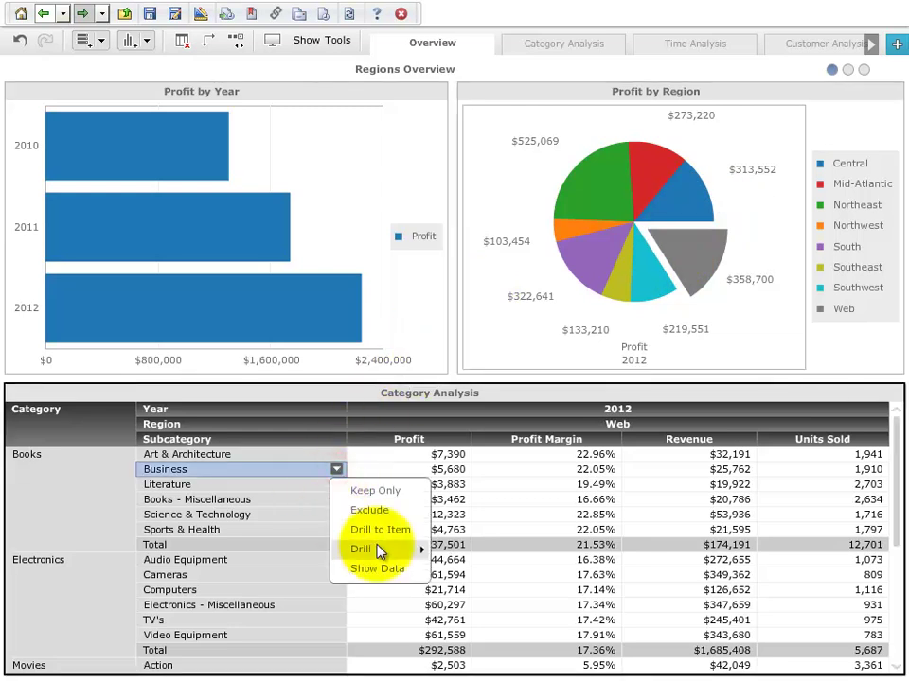
mouse_move(384, 556)
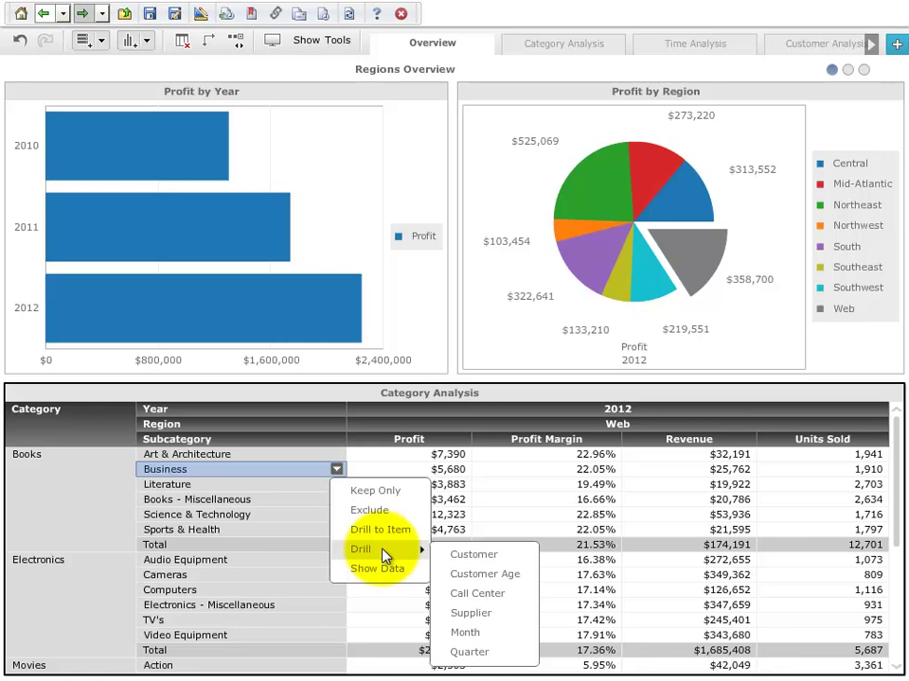
left_click(382, 534)
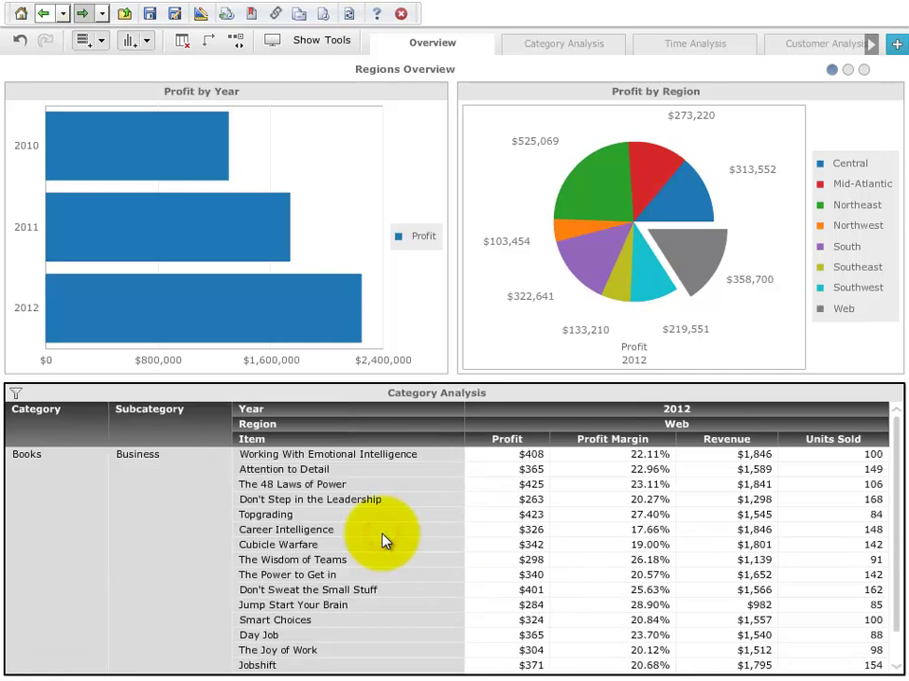
Keep only The 48 Laws of Power, Topgrading, The Wisdom of Teams, Don't Sweat the Small Stuff and Jump Start Your Brain in the grid.
left_click(392, 487)
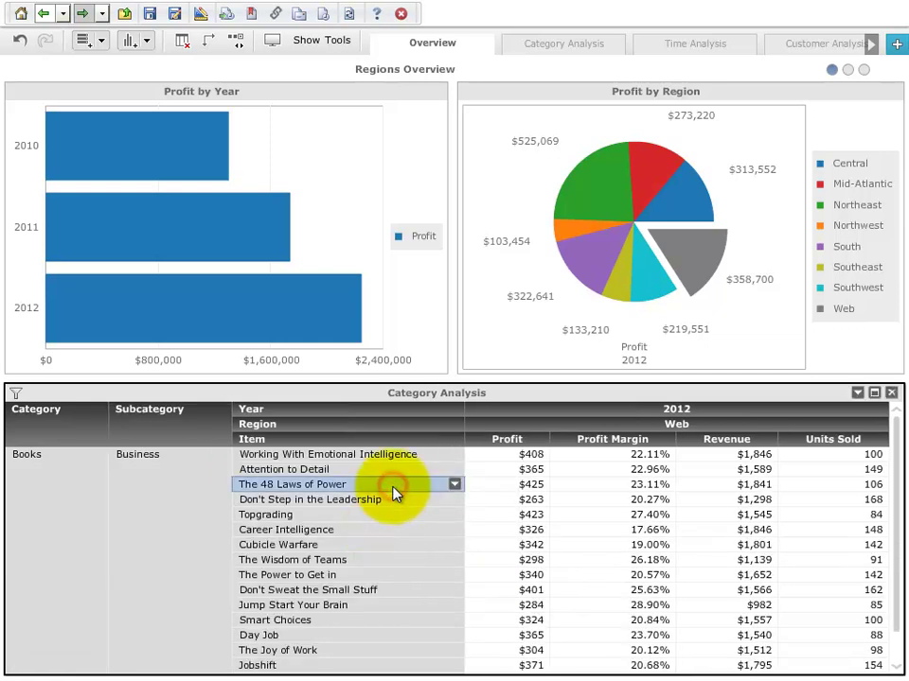
left_click(381, 516, "ctrl")
left_click(388, 559, "ctrl")
left_click(391, 589, "ctrl")
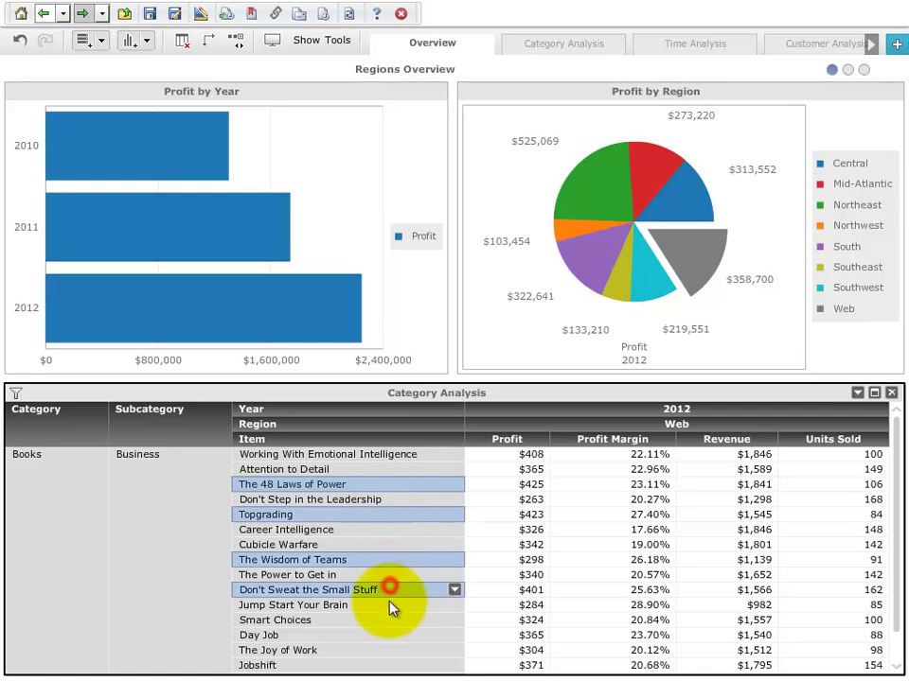
left_click(386, 605, "ctrl")
left_click(454, 606)
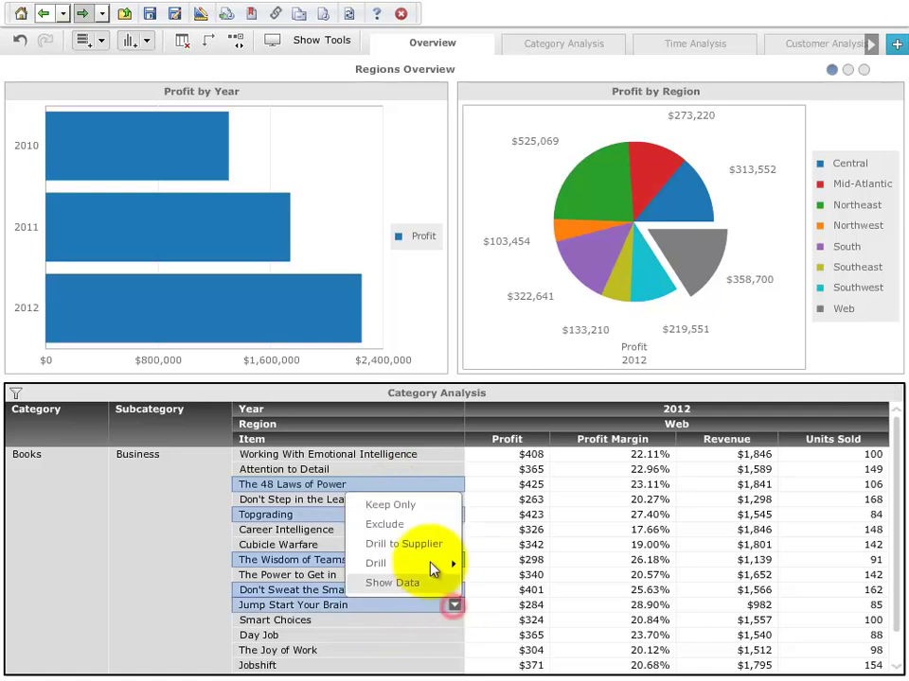
left_click(405, 507)
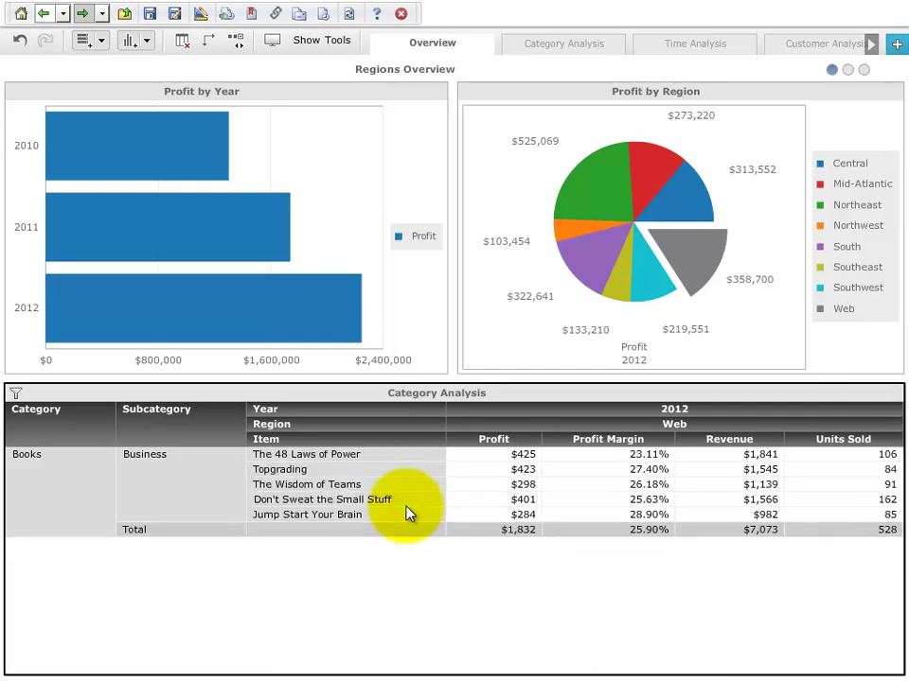
Add Month after Item in the Category Analysis grid and sort the rows by Profit Margin in descending order.
left_click(433, 442)
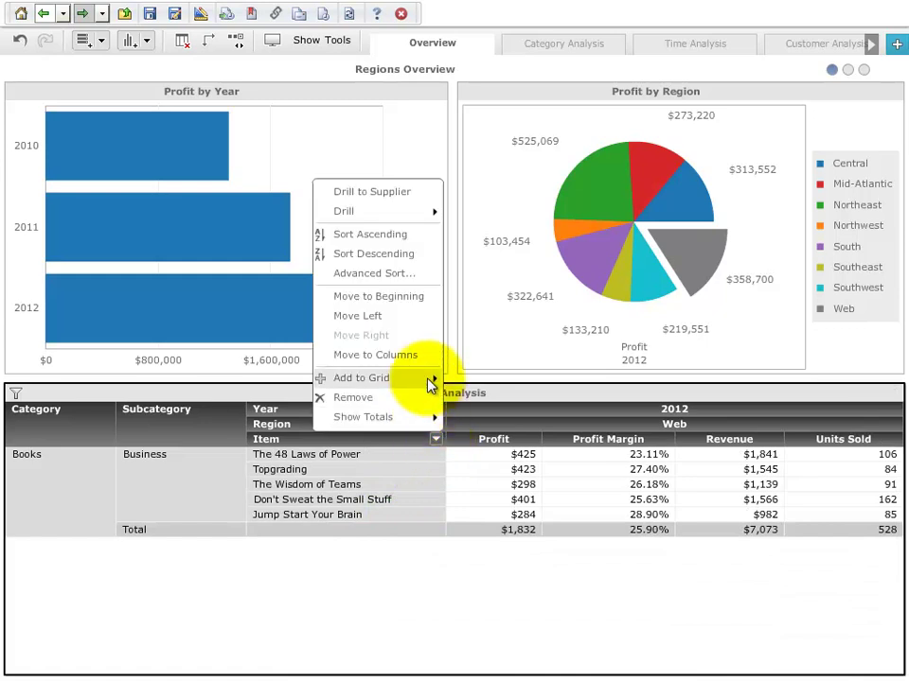
mouse_move(432, 382)
left_click(462, 289)
left_click(576, 659)
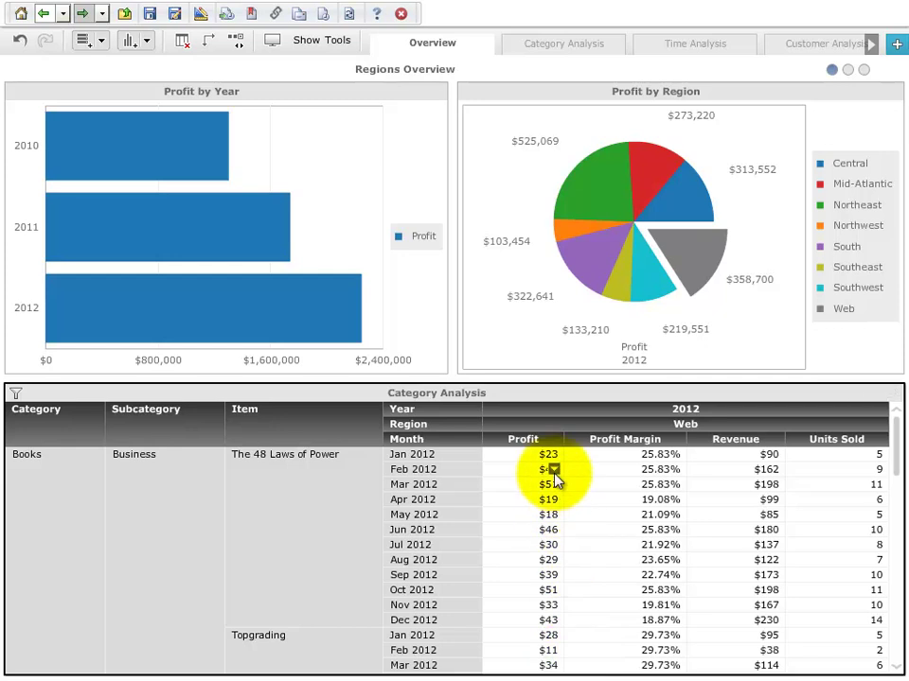
left_click(678, 439)
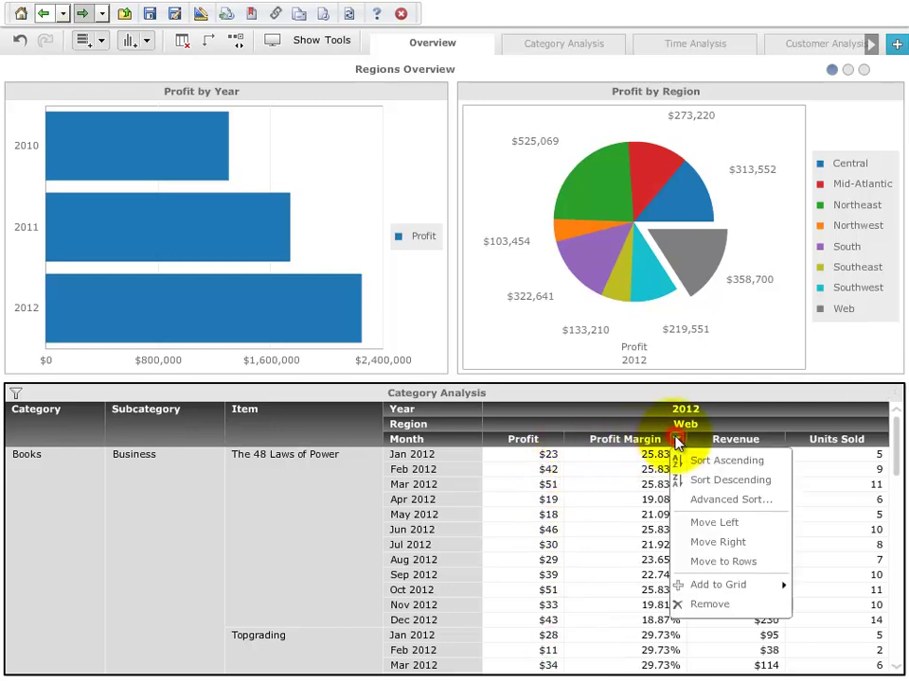
left_click(706, 480)
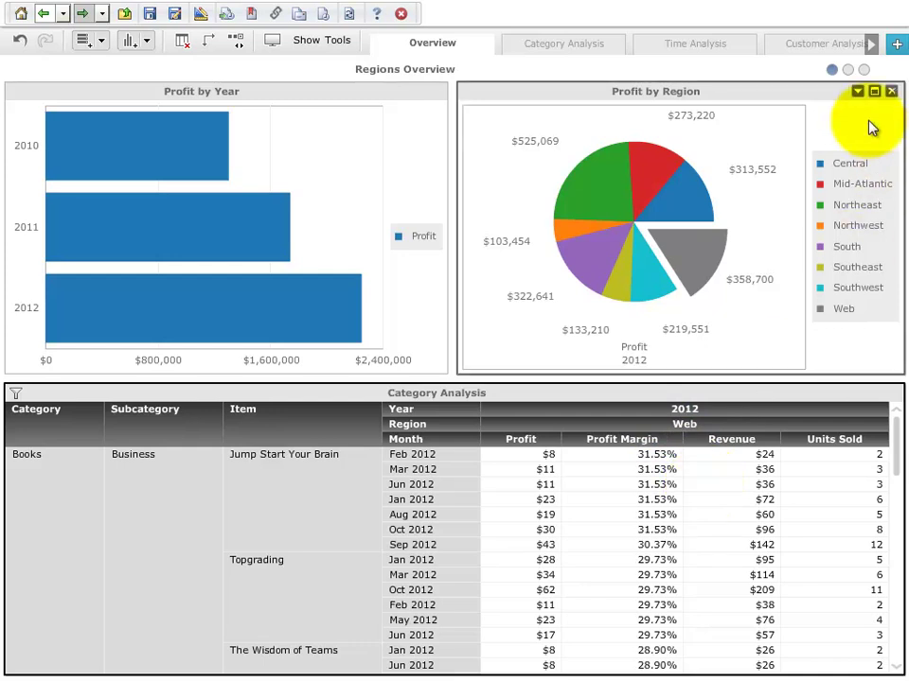
On Categories Overview, keep only Video Equipment, Cameras and Electronics - Miscellaneous in the Profit by Subcategory heat map.
left_click(847, 71)
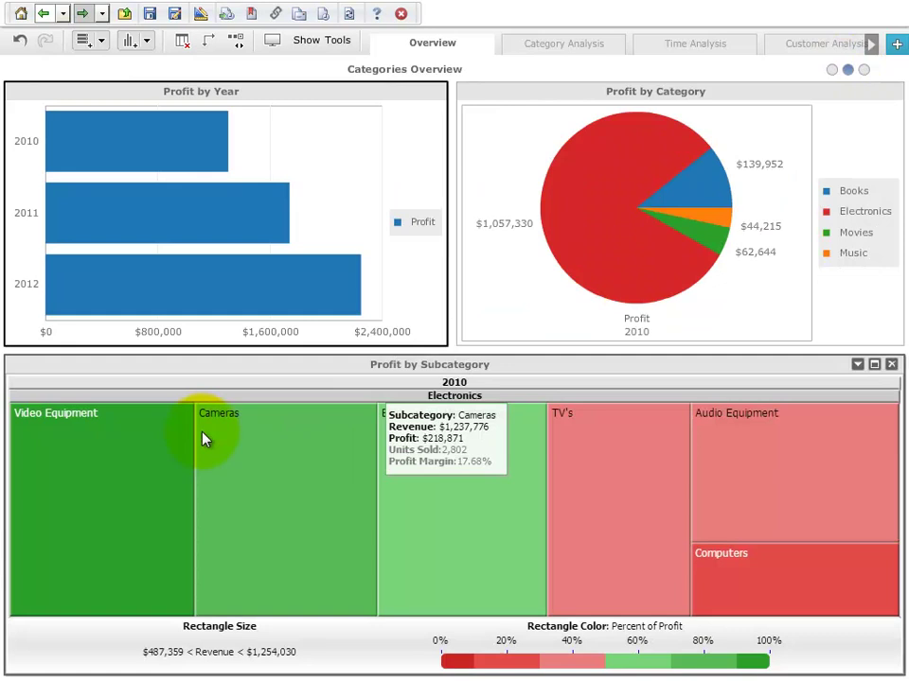
mouse_move(161, 430)
left_click_drag(160, 431, 446, 544)
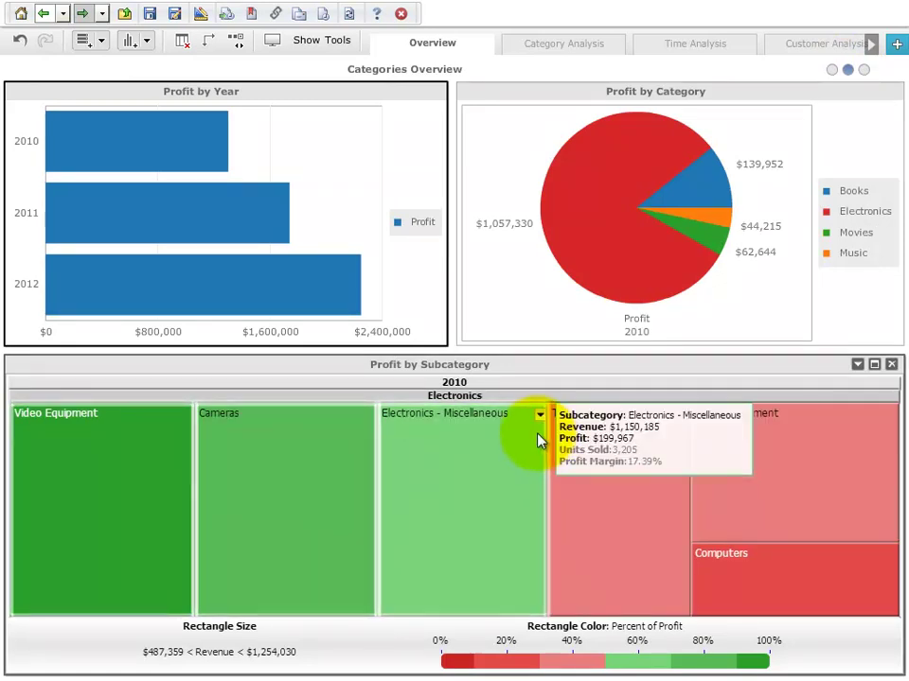
left_click(540, 413)
left_click(560, 433)
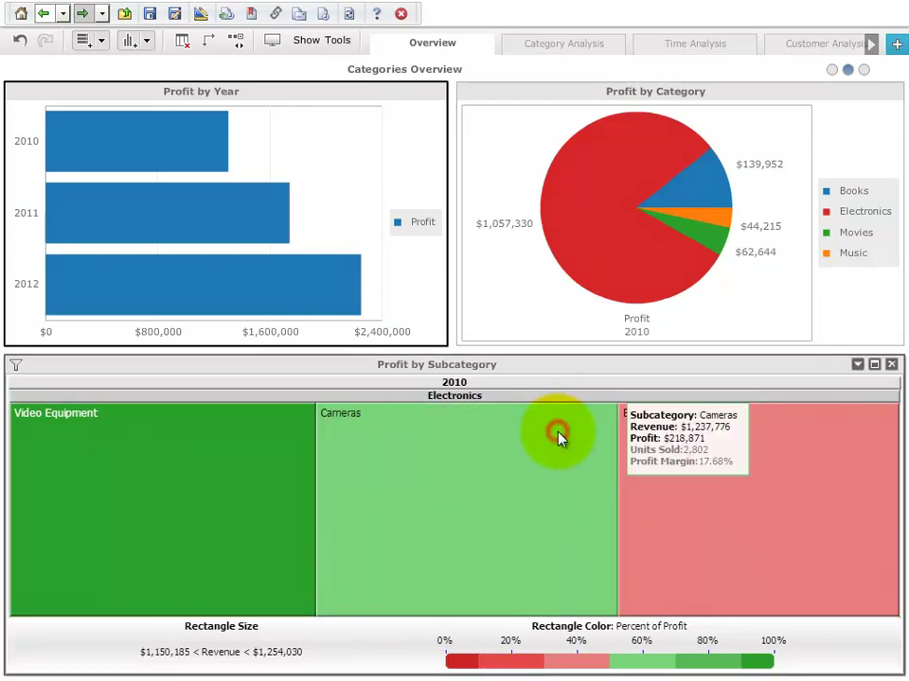
Maximize the Profit by Subcategory heat map, then keep only Video Equipment and Cameras and show them by Month.
left_click(874, 364)
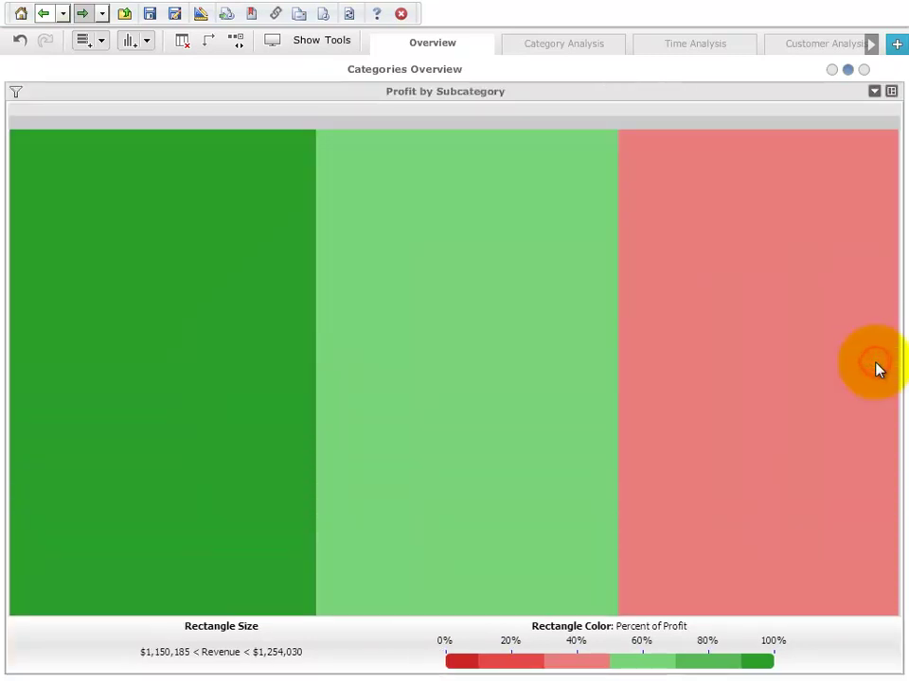
left_click(250, 168)
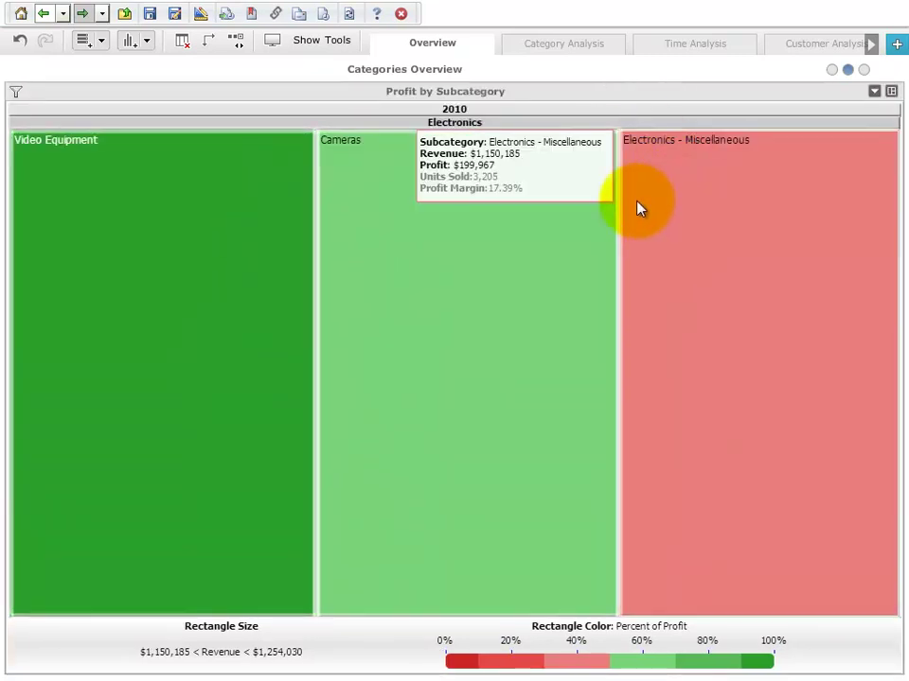
left_click(613, 142)
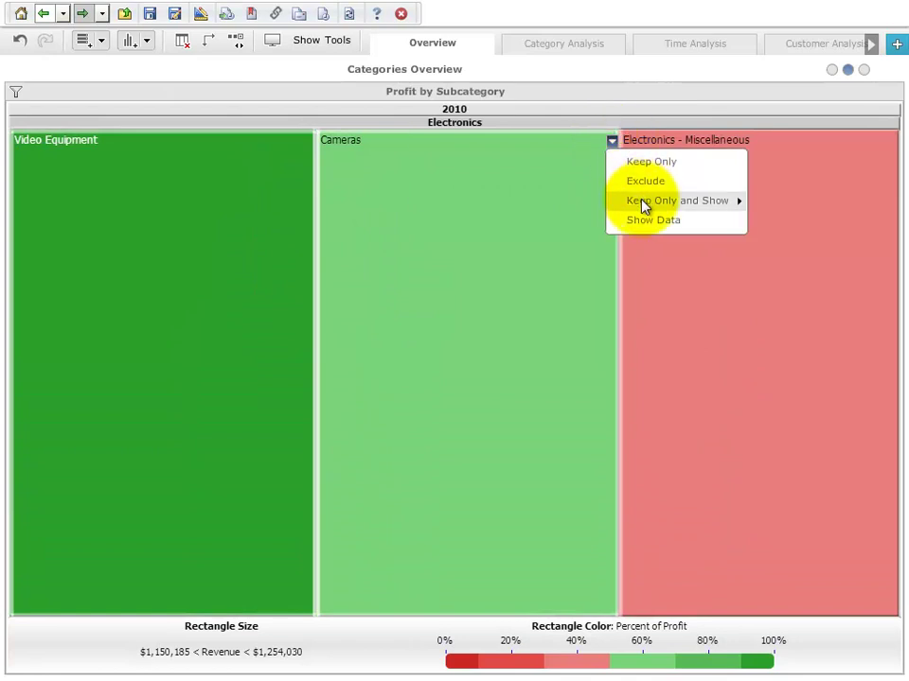
mouse_move(726, 199)
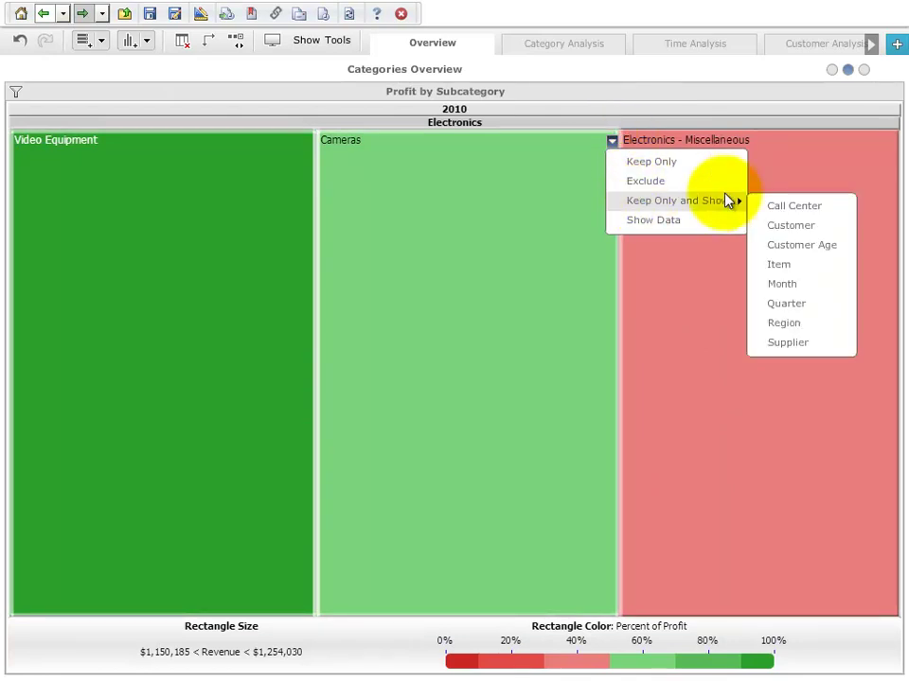
left_click(774, 285)
View the underlying data for Video Equipment in Aug, Oct, Nov and Dec 2010, and close the data view.
left_click_drag(62, 182, 222, 411)
left_click(310, 156)
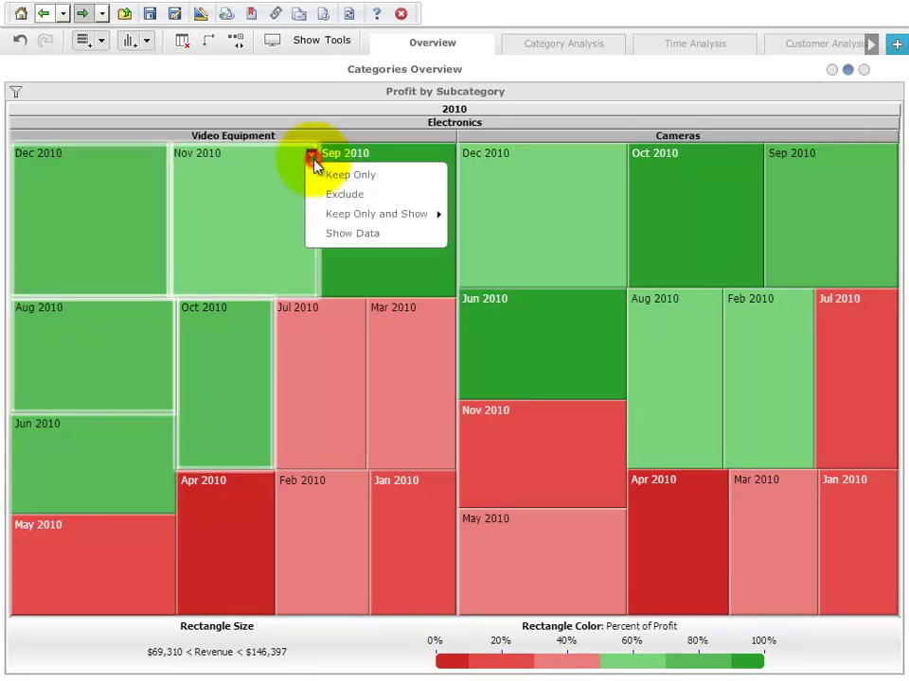
left_click(327, 235)
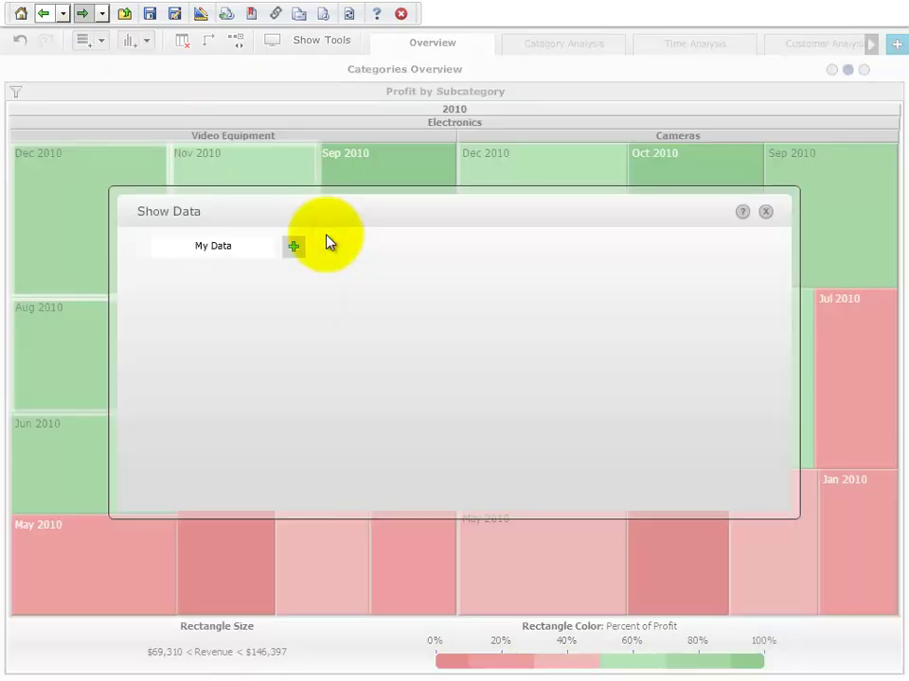
left_click(765, 212)
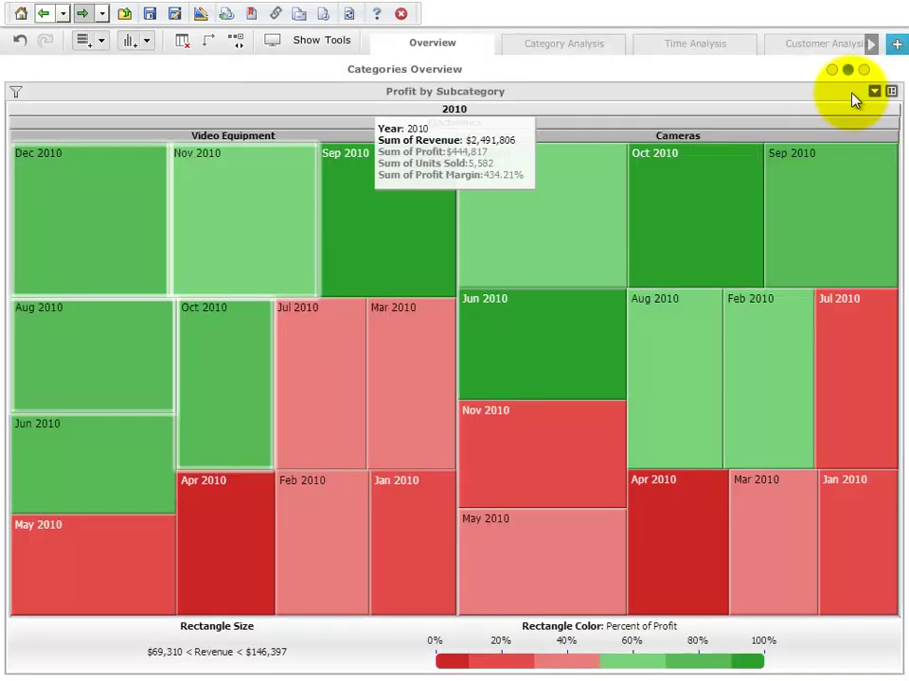
Switch to TOP/BOTTOM Analysis and make the two product bar charts taller at the expense of the line chart.
left_click(863, 71)
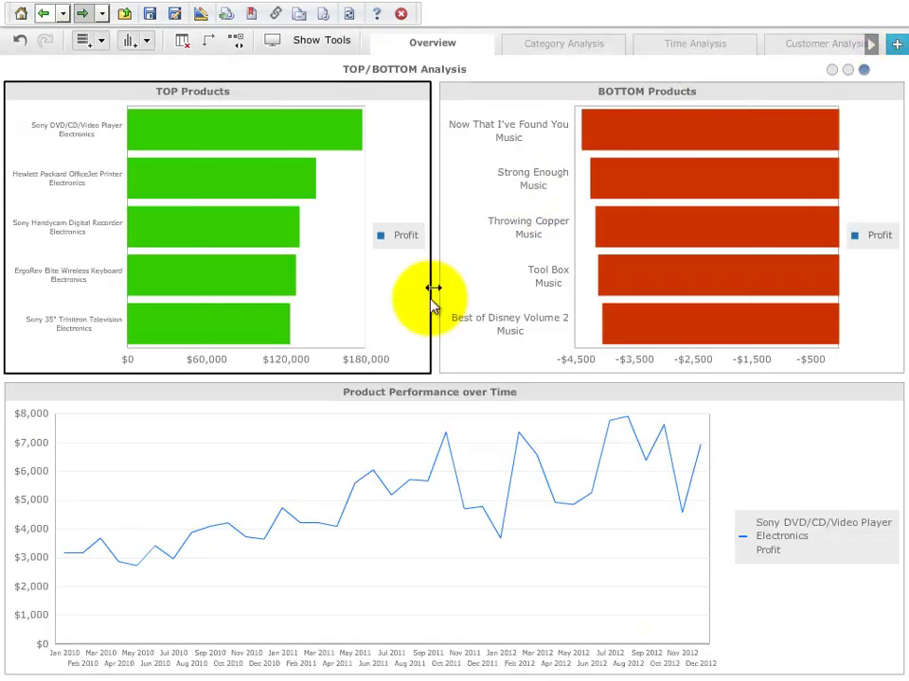
left_click_drag(431, 373, 434, 478)
Show performance over time for the Hewlett Packard OfficeJet Printer, Sony Handycam Digital Recorder, Strong Enough and Tool Box products in turn.
left_click(168, 219)
left_click(182, 286)
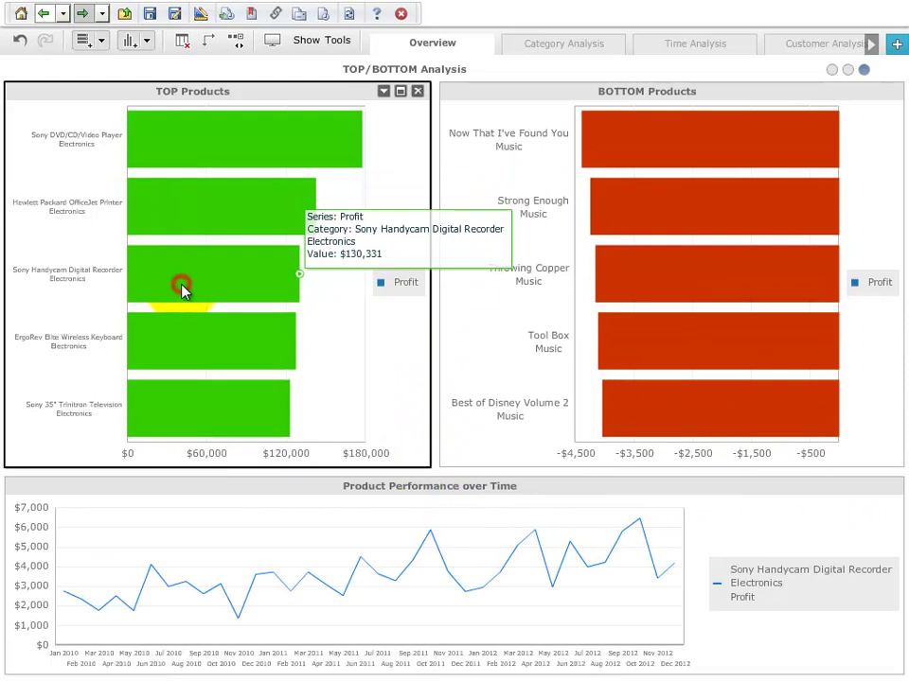
left_click(633, 214)
left_click(641, 341)
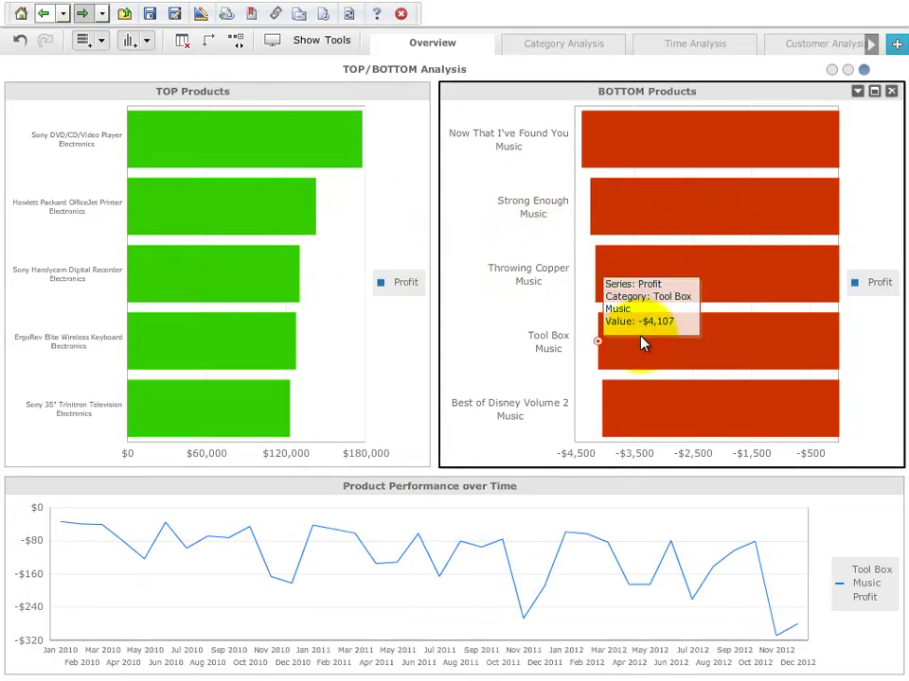
Undo all dashboard changes back to the original Regions Overview for 2010 and the Northeast region.
left_click(22, 42)
left_click(22, 42)
left_click(22, 43)
left_click(22, 42)
left_click(22, 42)
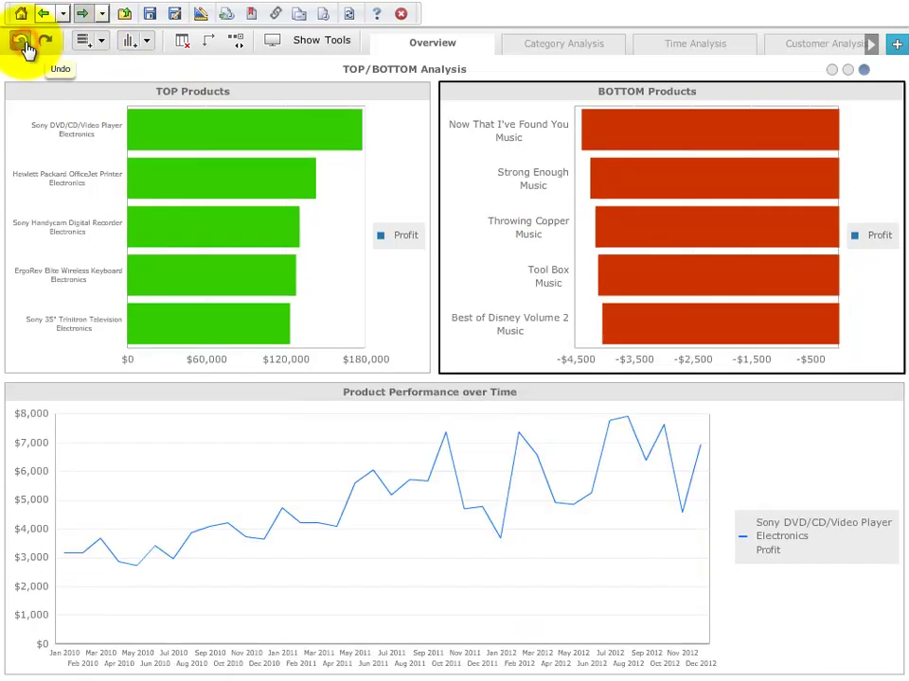
left_click(22, 43)
left_click(22, 43)
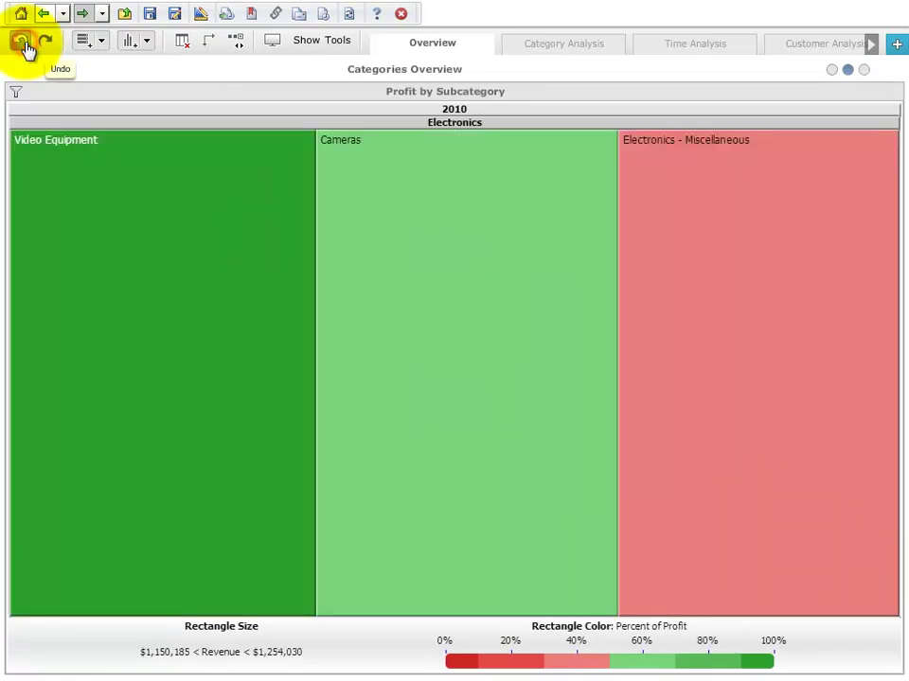
left_click(22, 43)
left_click(22, 43)
left_click(21, 43)
left_click(21, 42)
left_click(22, 43)
left_click(22, 43)
left_click(22, 43)
left_click(22, 43)
left_click(22, 44)
left_click(23, 44)
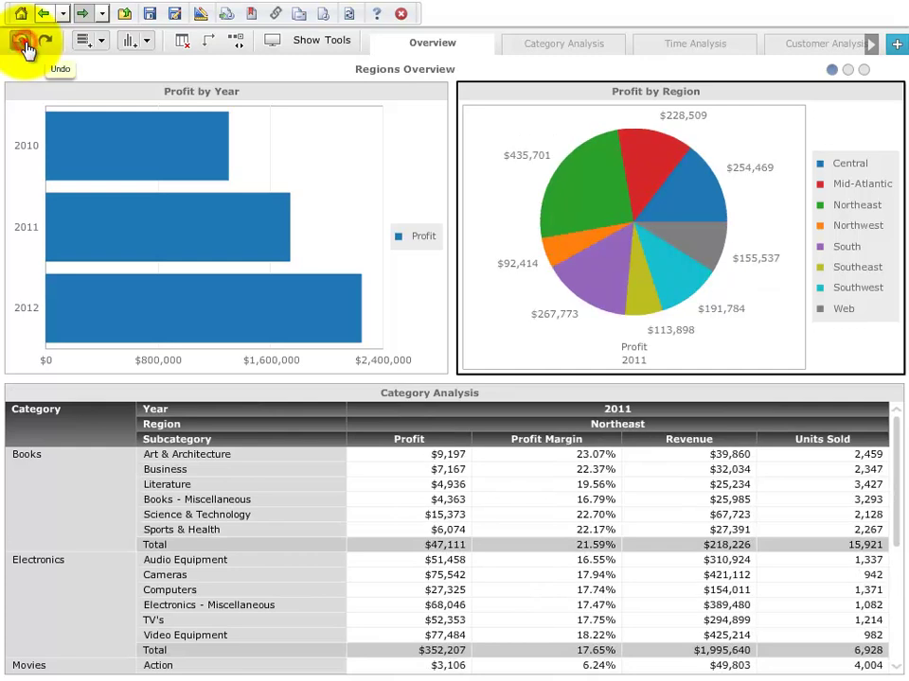
left_click(23, 44)
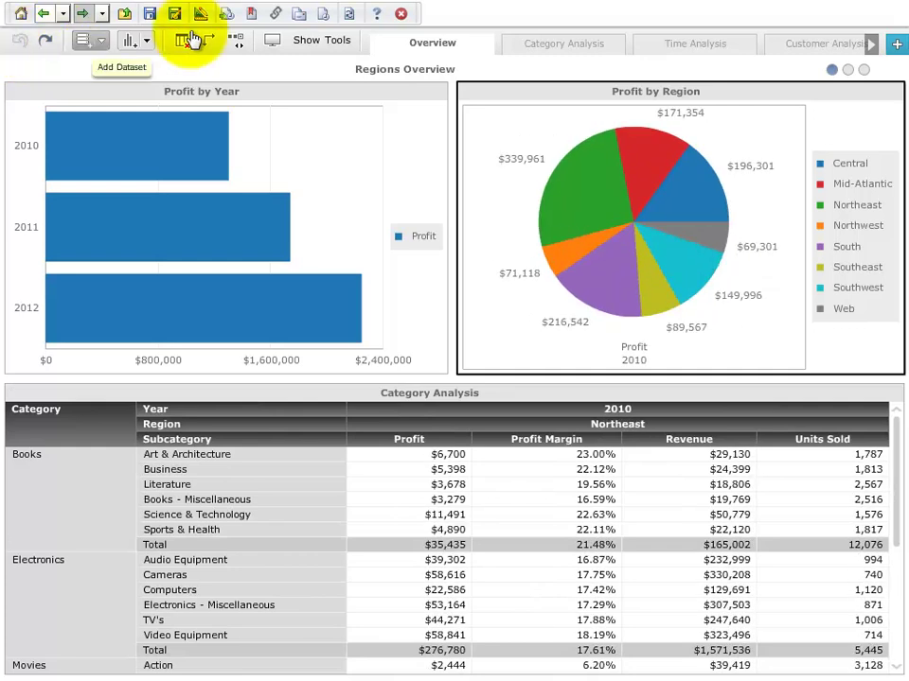
Show the dashboard filters, limit Category to Electronics only, and switch to Categories Overview.
left_click(312, 42)
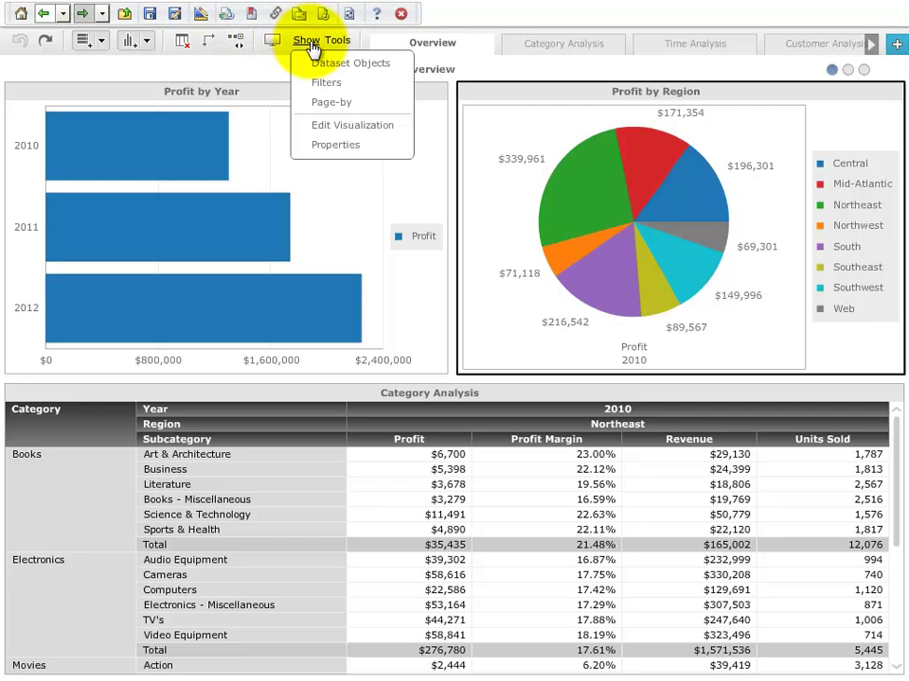
left_click(325, 83)
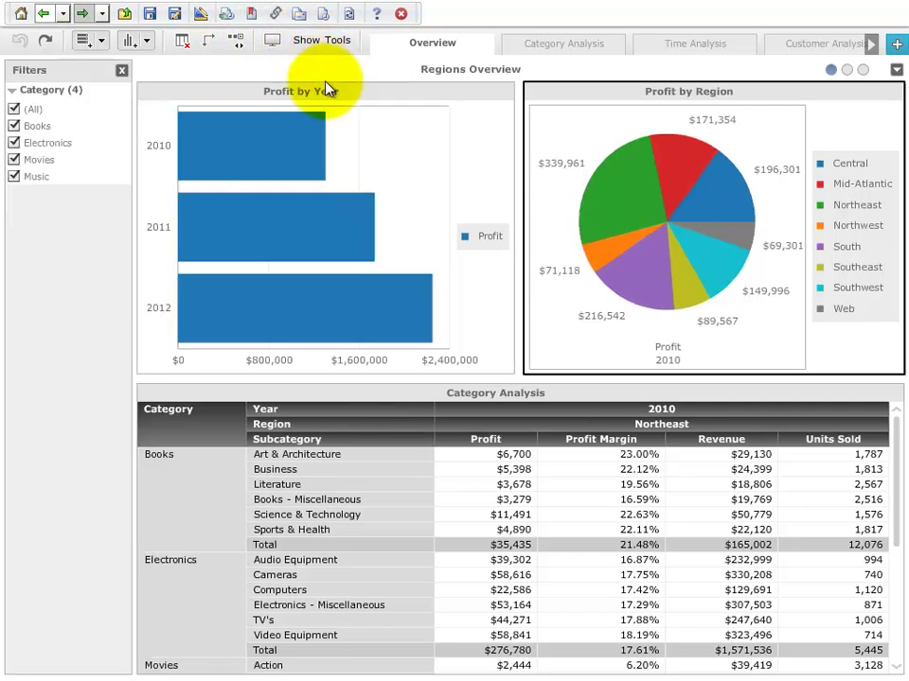
left_click(14, 178)
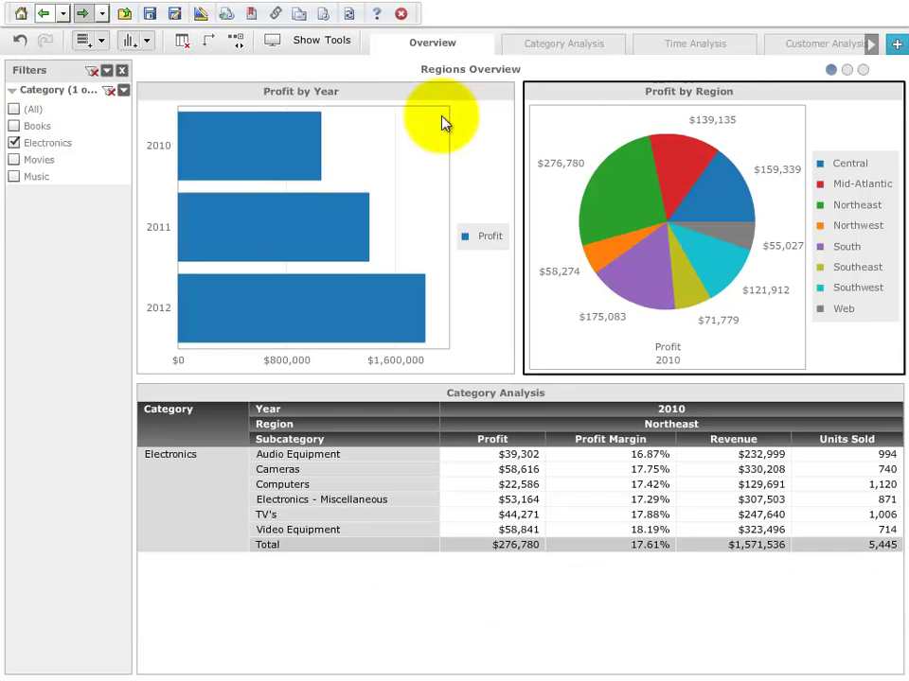
left_click(847, 70)
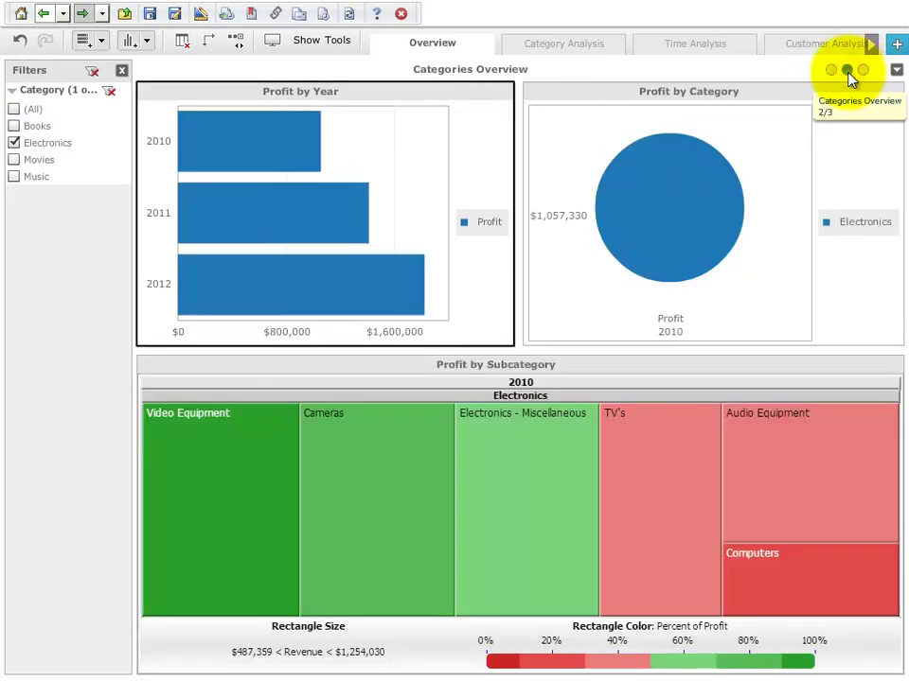
Include Movies and Music alongside Electronics in the Category filter of Categories Overview.
left_click(15, 161)
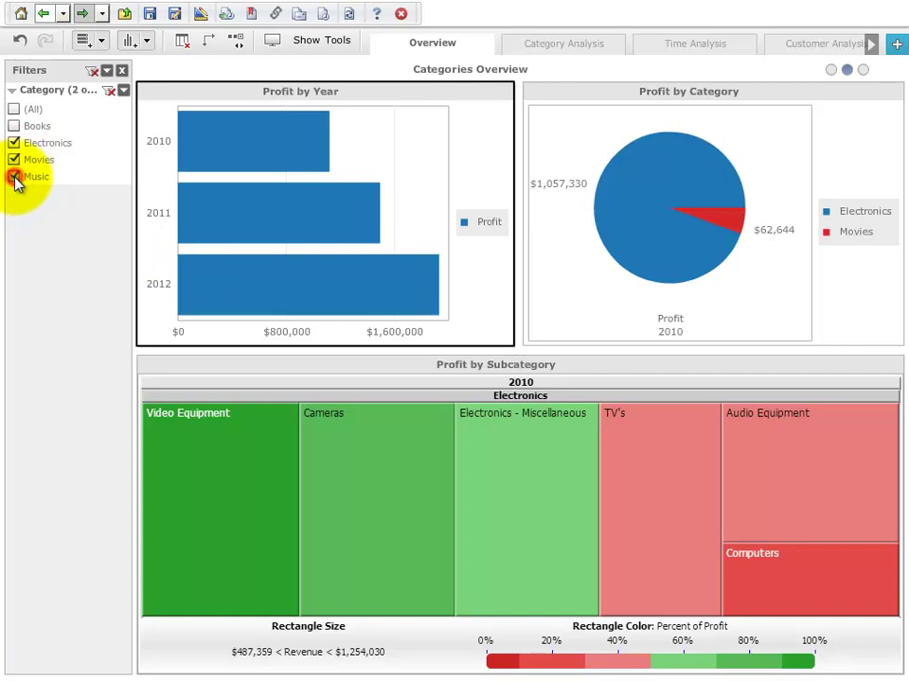
left_click(14, 177)
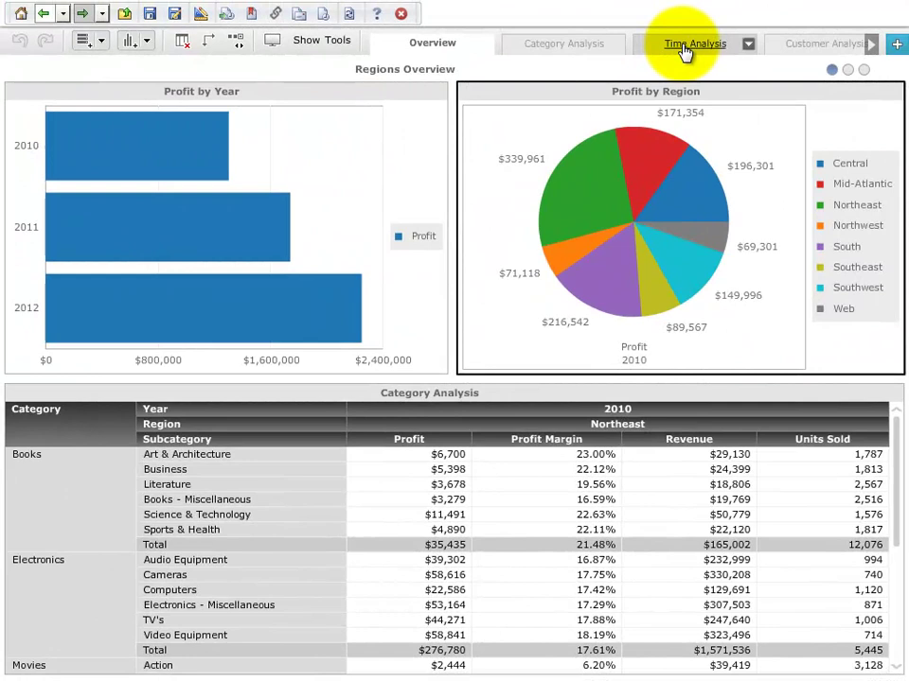
Switch to Category Analysis and expand the Region and Call Center filters.
left_click(559, 44)
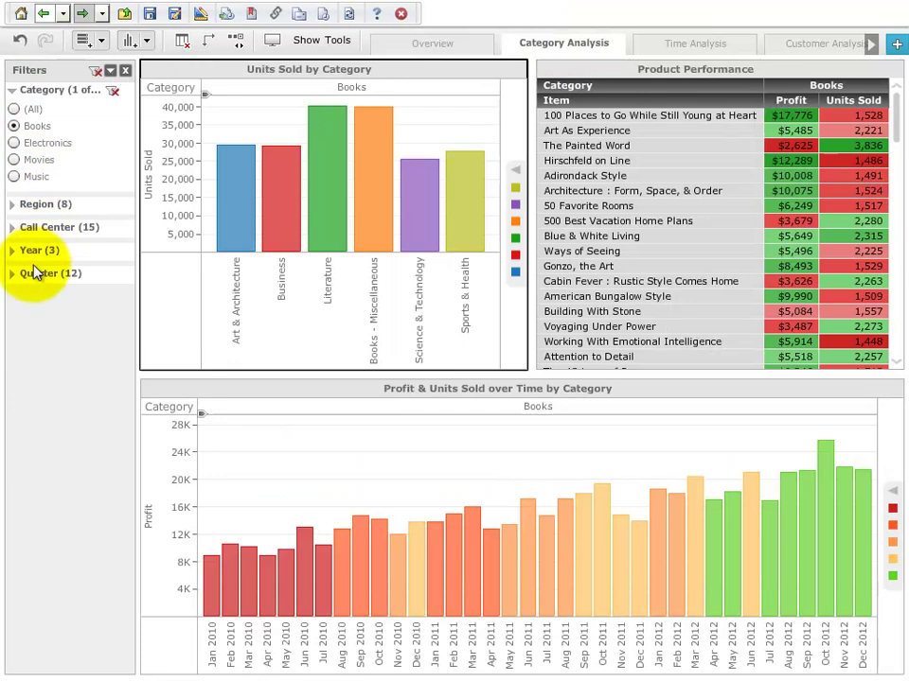
left_click(15, 204)
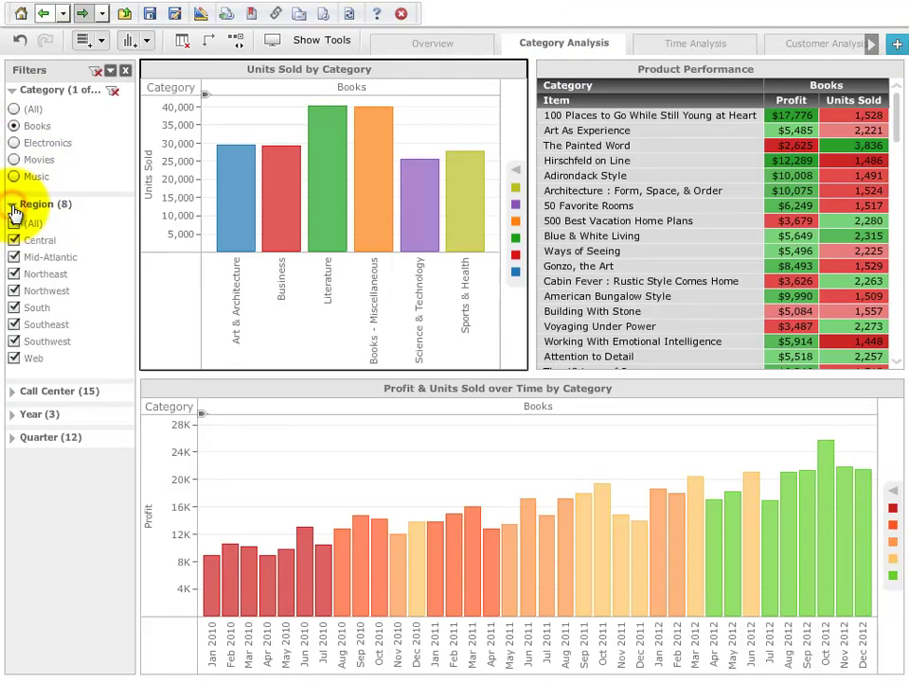
left_click(11, 392)
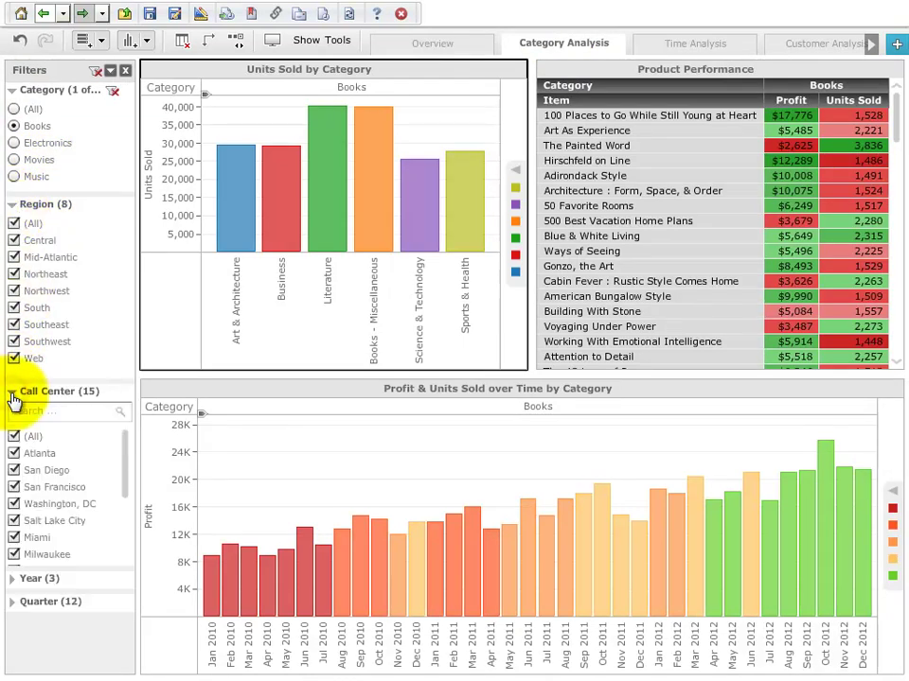
Filter Region by Central alone, Central with Mid-Atlantic, and Mid-Atlantic alone, and restore all regions.
left_click(14, 224)
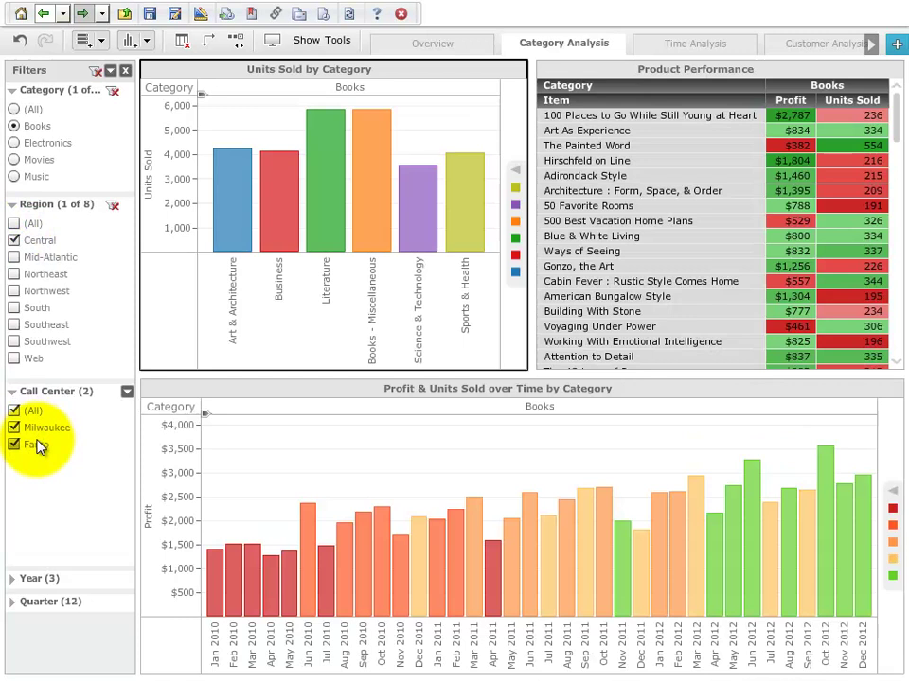
left_click(14, 258)
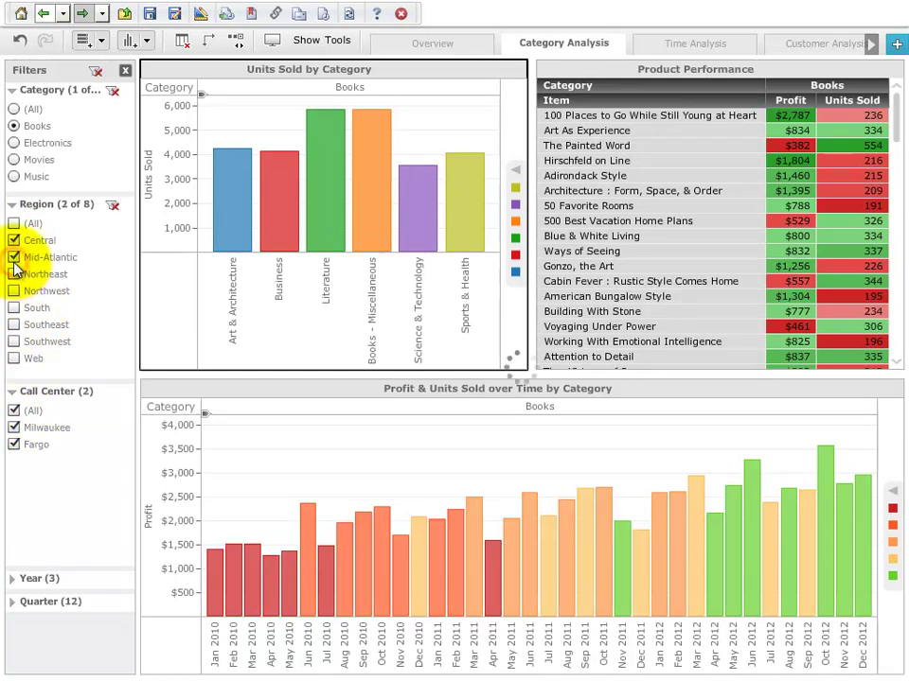
left_click(14, 241)
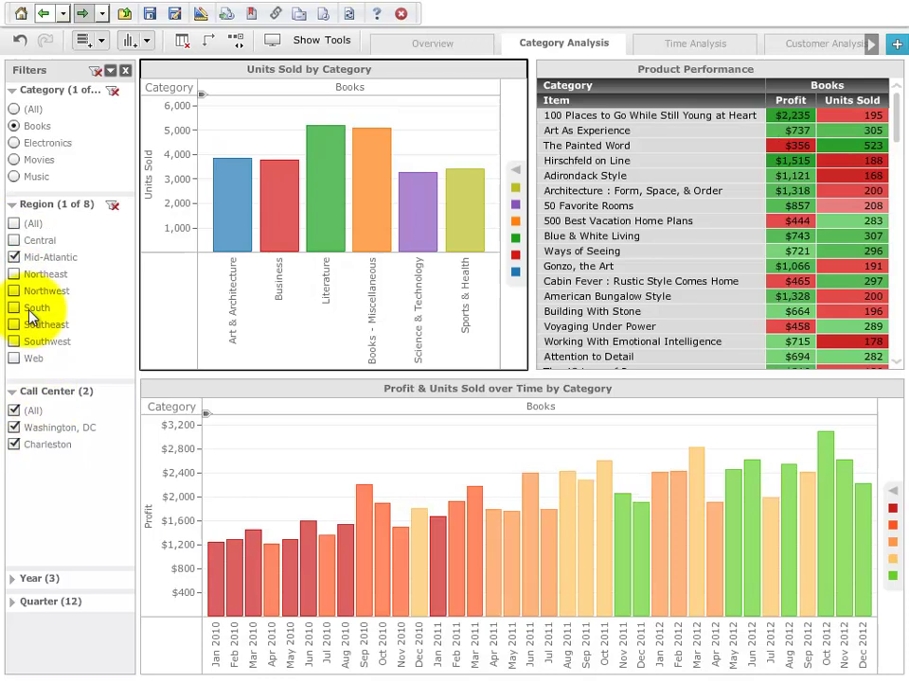
left_click(14, 224)
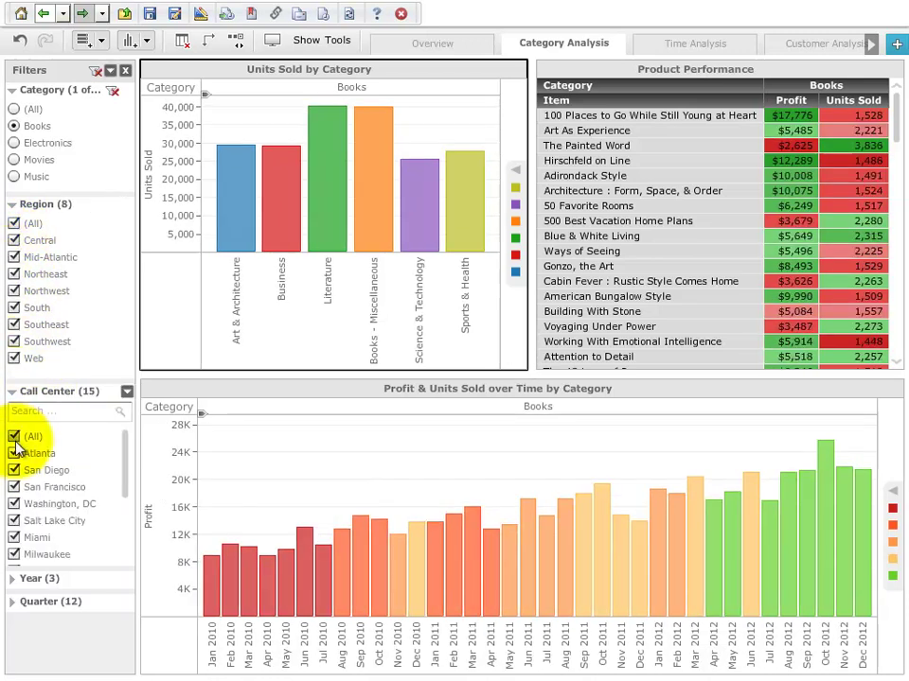
Limit Call Center to the San Diego and San Francisco matches for "san", and exclude Southwest from Region.
left_click(14, 438)
left_click(24, 410)
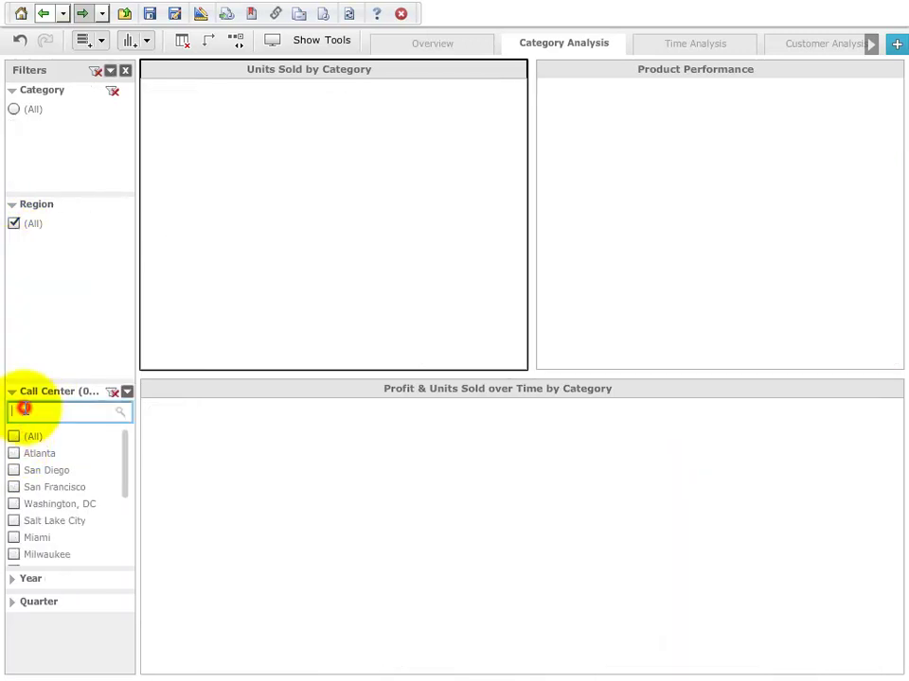
type("san")
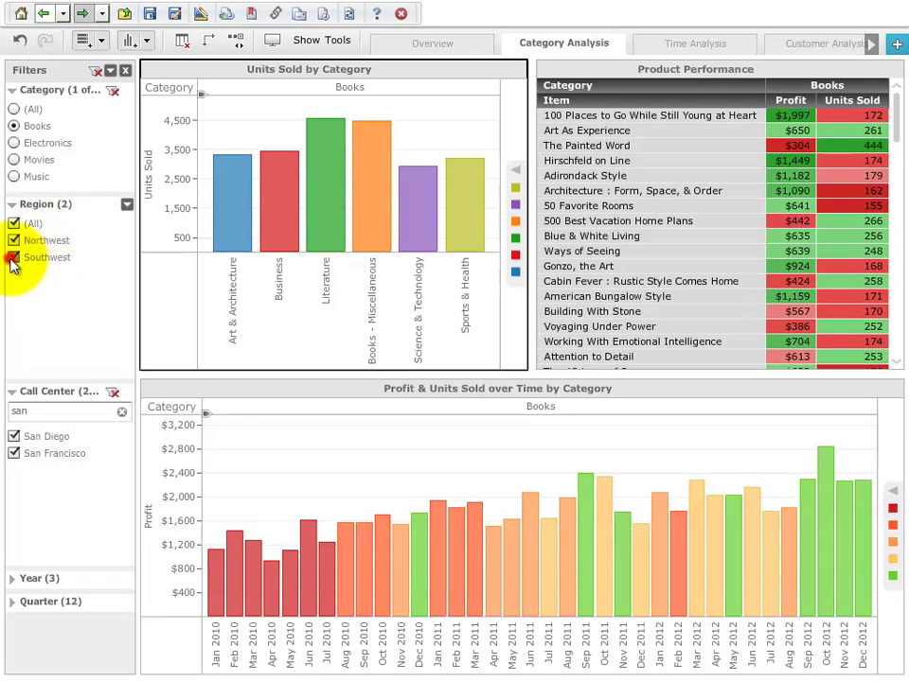
left_click(13, 257)
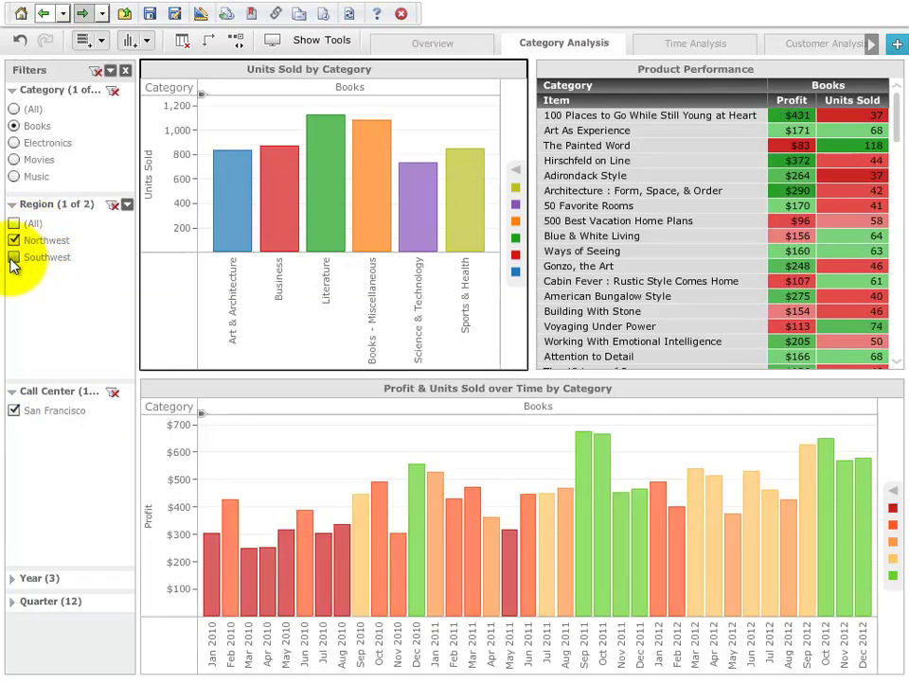
In Product Performance, drill Adirondack Style, 500 Best Vacation Home Plans and Gonzo, the Art together to Month.
left_click(591, 180)
left_click(589, 220, "ctrl")
left_click(591, 266, "ctrl")
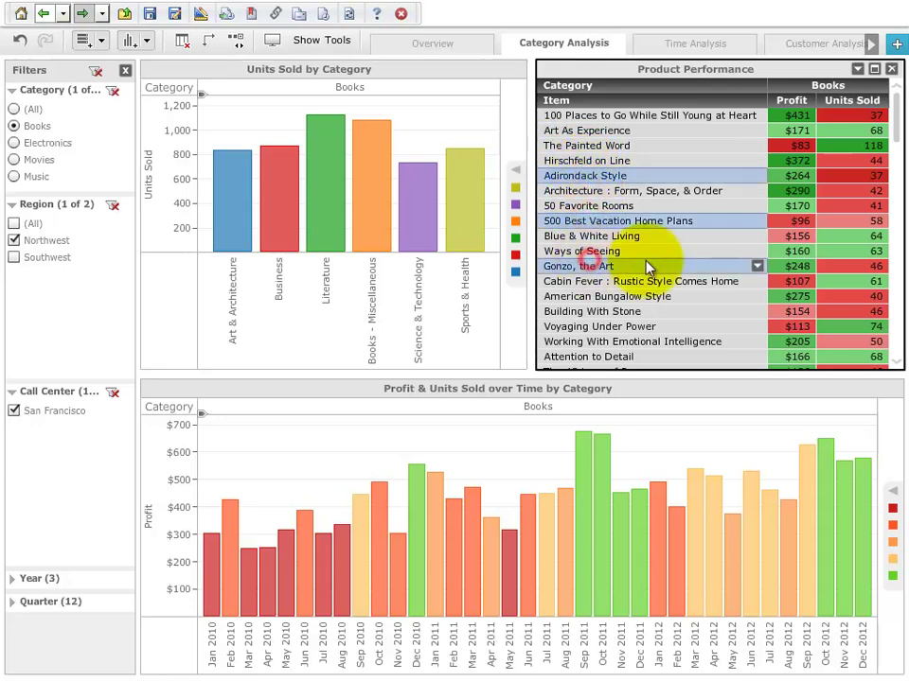
left_click(757, 268)
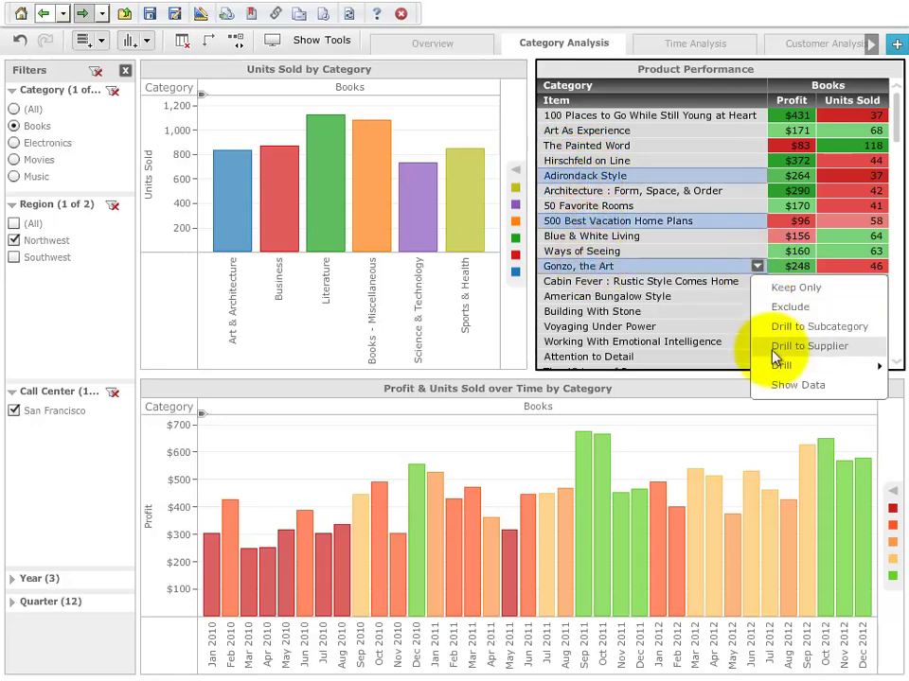
mouse_move(777, 369)
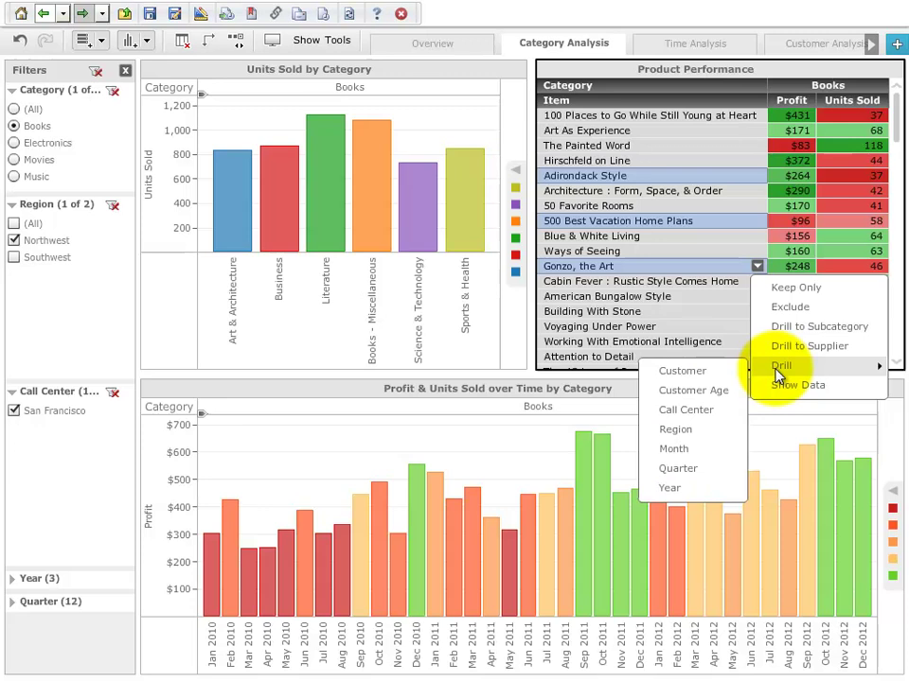
left_click(679, 454)
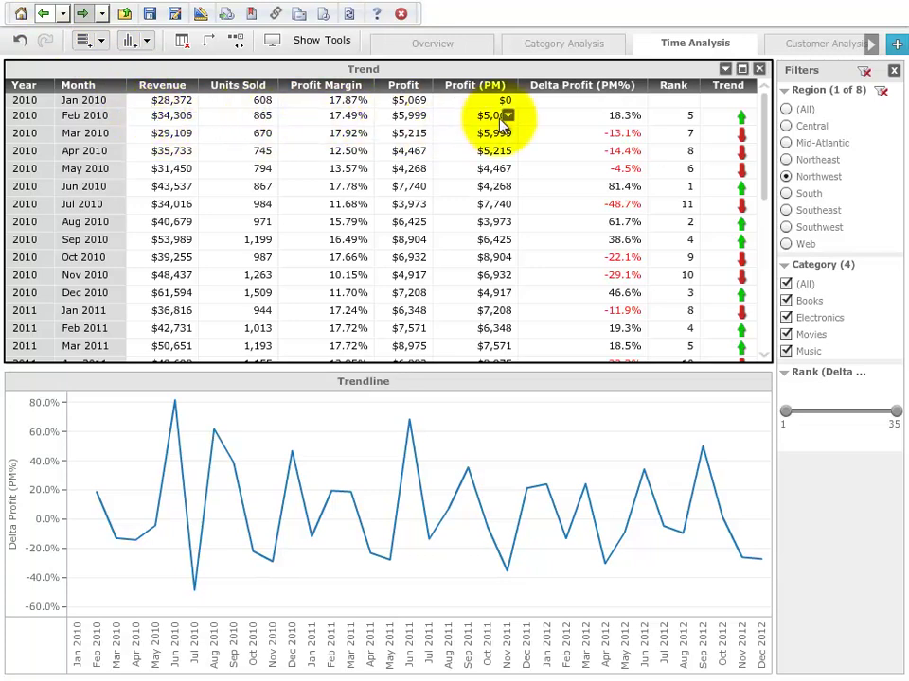
On Time Analysis, set Region to Northeast, Mid-Atlantic and back to Northwest, and narrow Rank to 1–4 before restoring its full range.
left_click(787, 160)
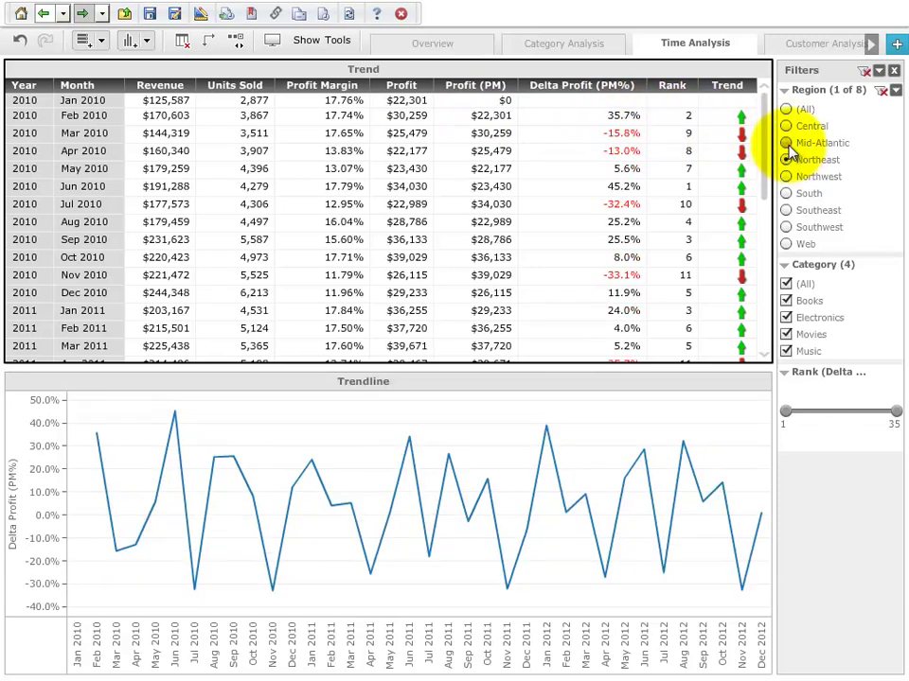
left_click(787, 143)
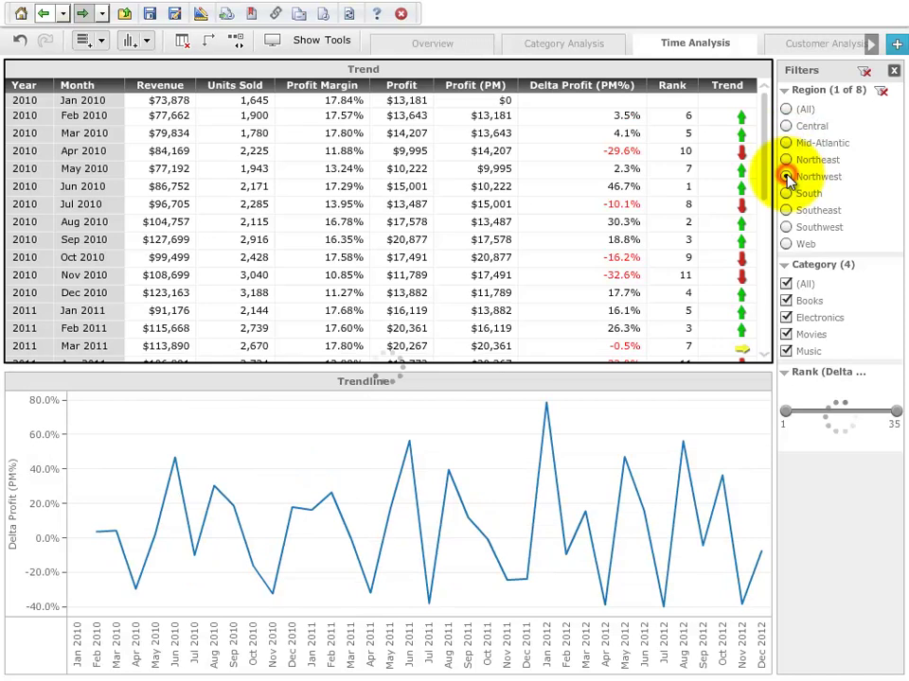
left_click(787, 177)
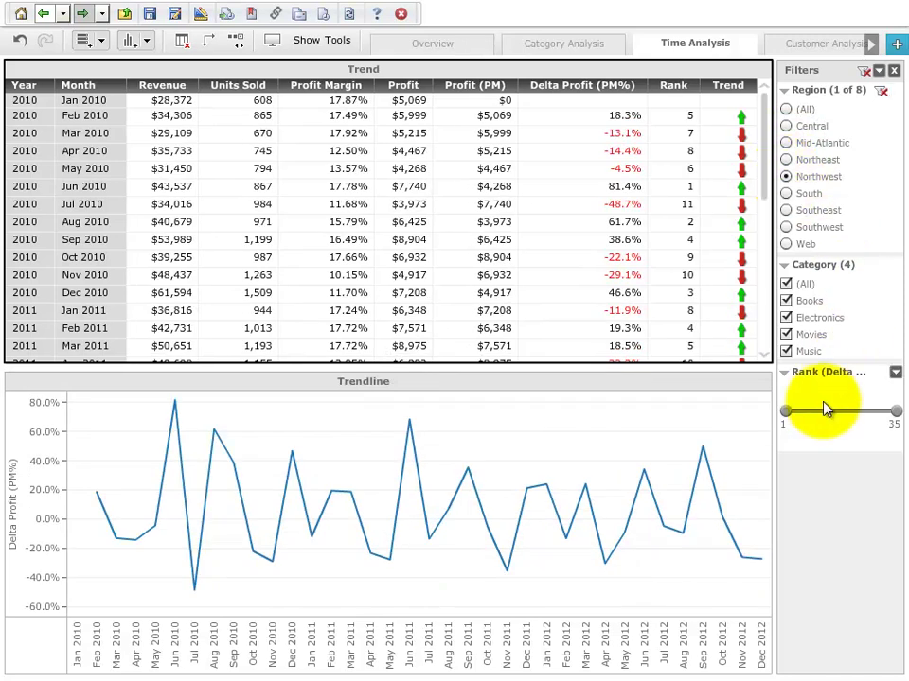
left_click_drag(895, 415, 805, 420)
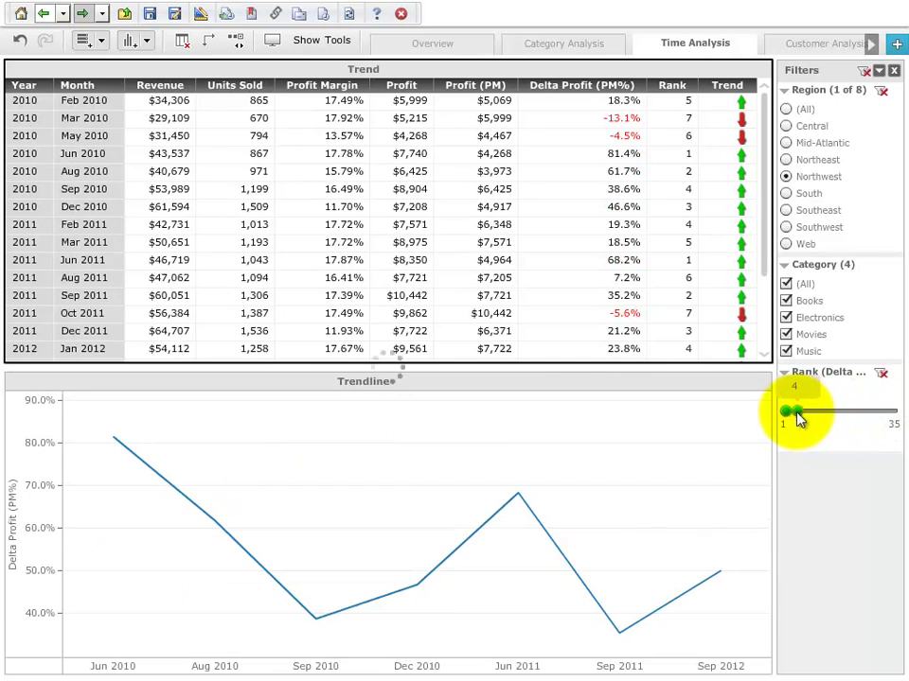
left_click_drag(798, 416, 899, 424)
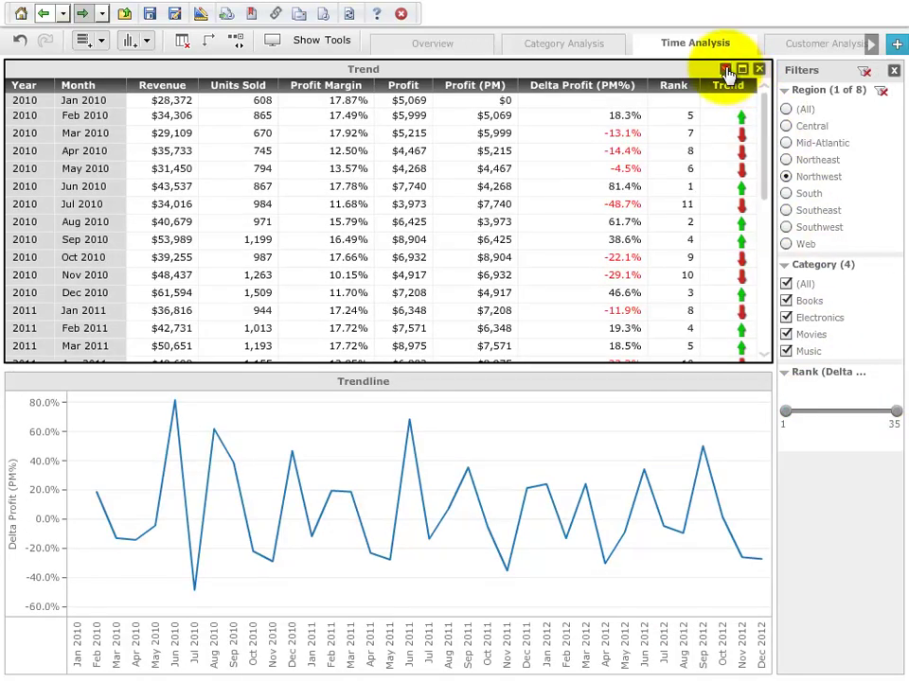
Edit the Trend grid and start a new metric based on Profit using Lag from the OLAP Functions.
left_click(724, 71)
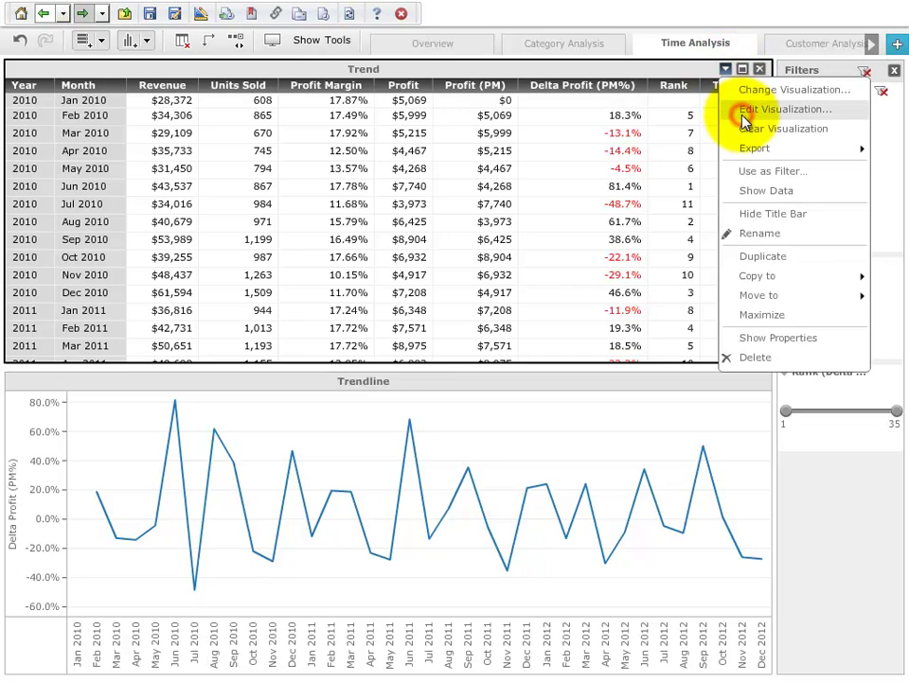
left_click(743, 112)
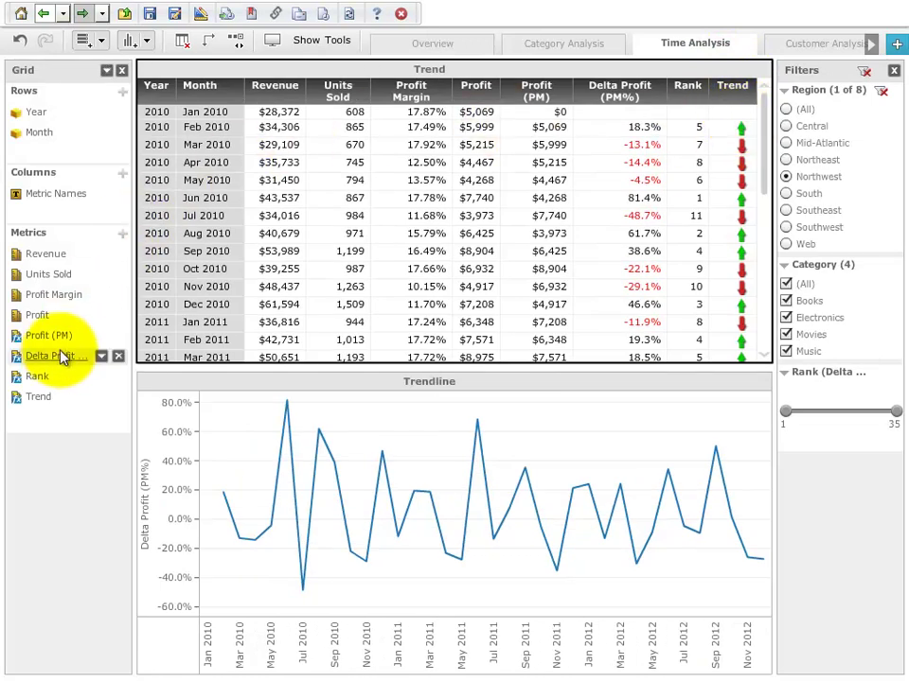
left_click(101, 316)
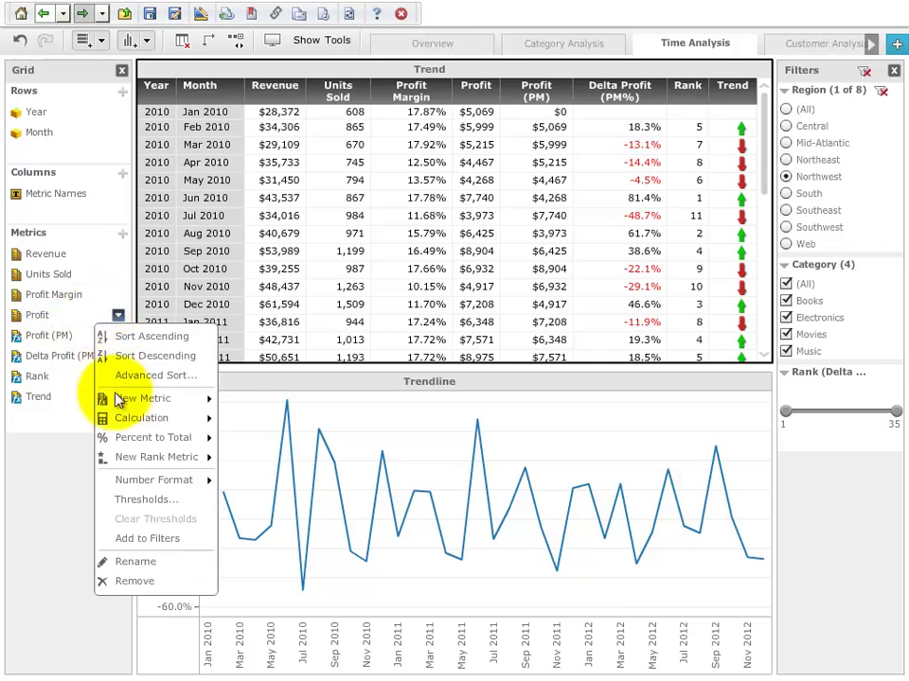
mouse_move(142, 398)
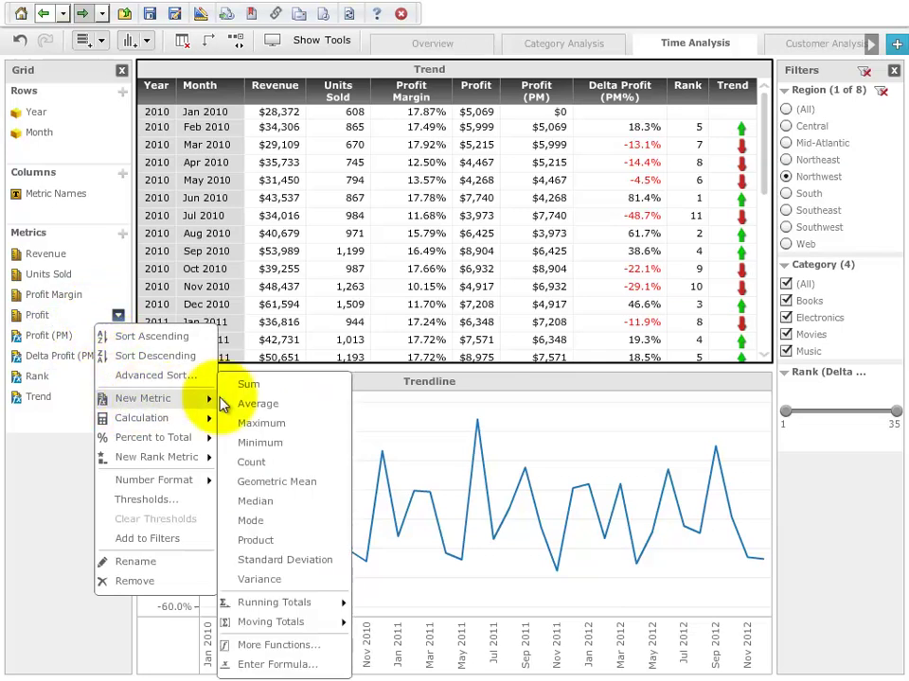
left_click(265, 645)
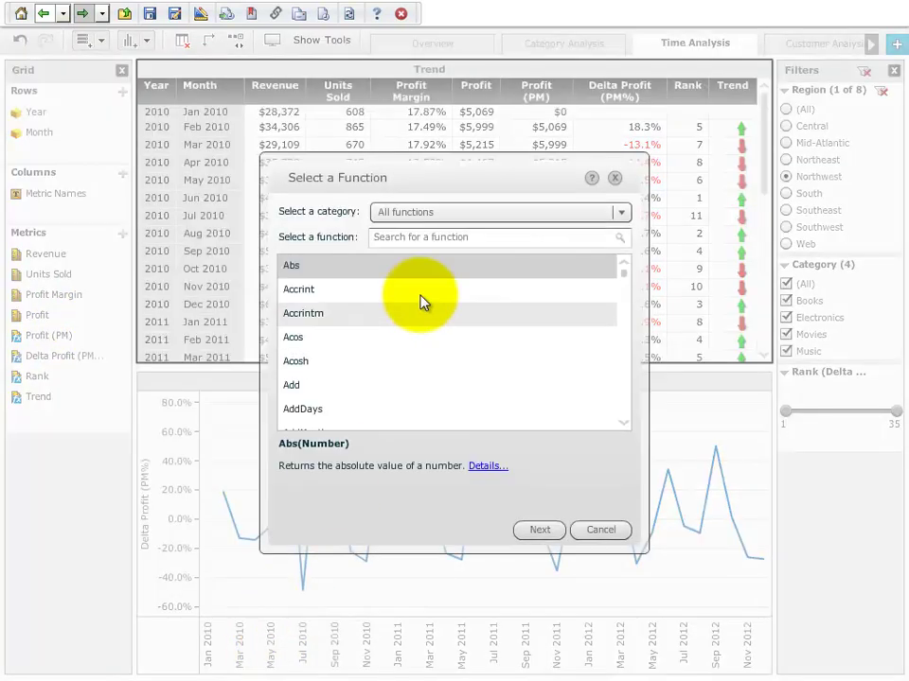
left_click(432, 214)
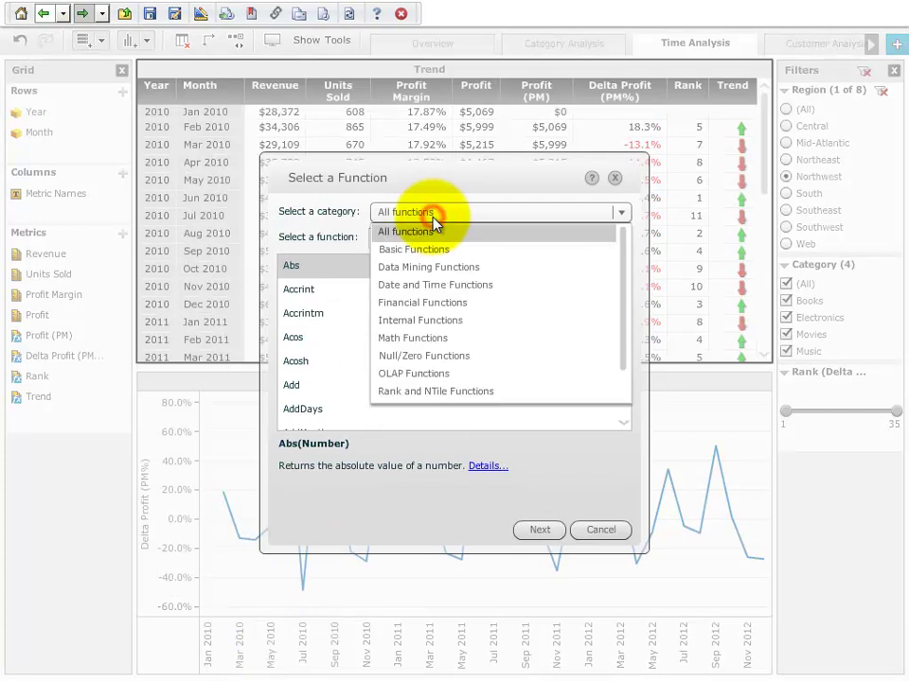
left_click(414, 373)
left_click(323, 339)
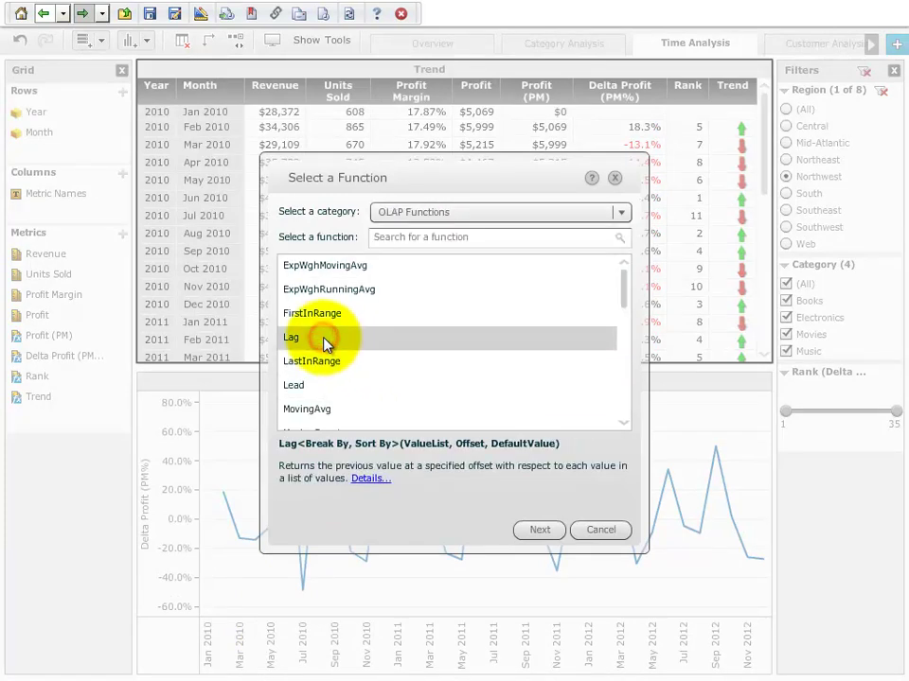
left_click(532, 531)
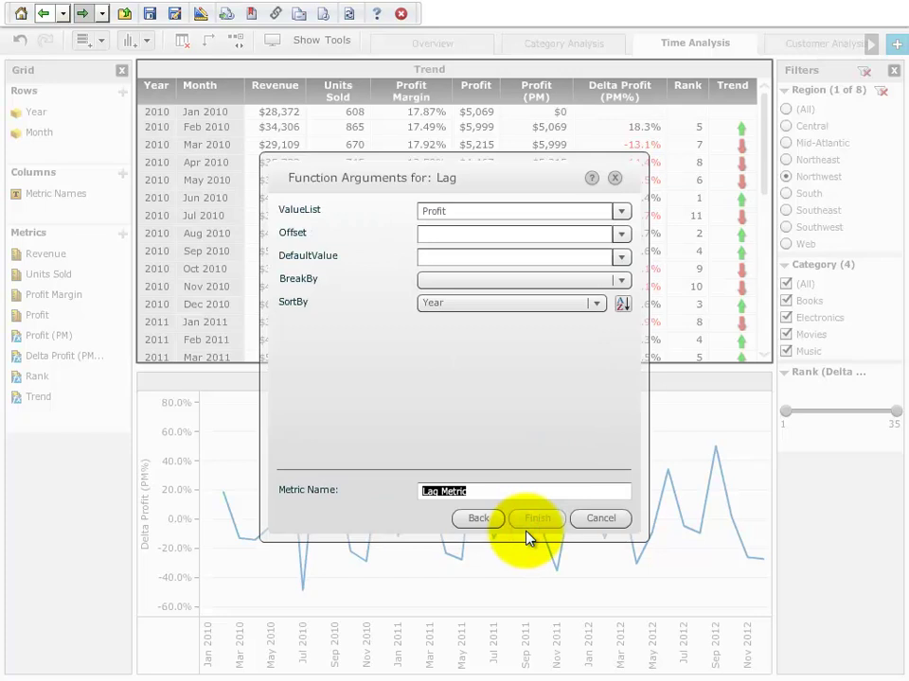
Configure the Lag arguments with Offset 1, DefaultValue 0, BreakBy Year and SortBy Month (ID).
left_click(453, 232)
type("1")
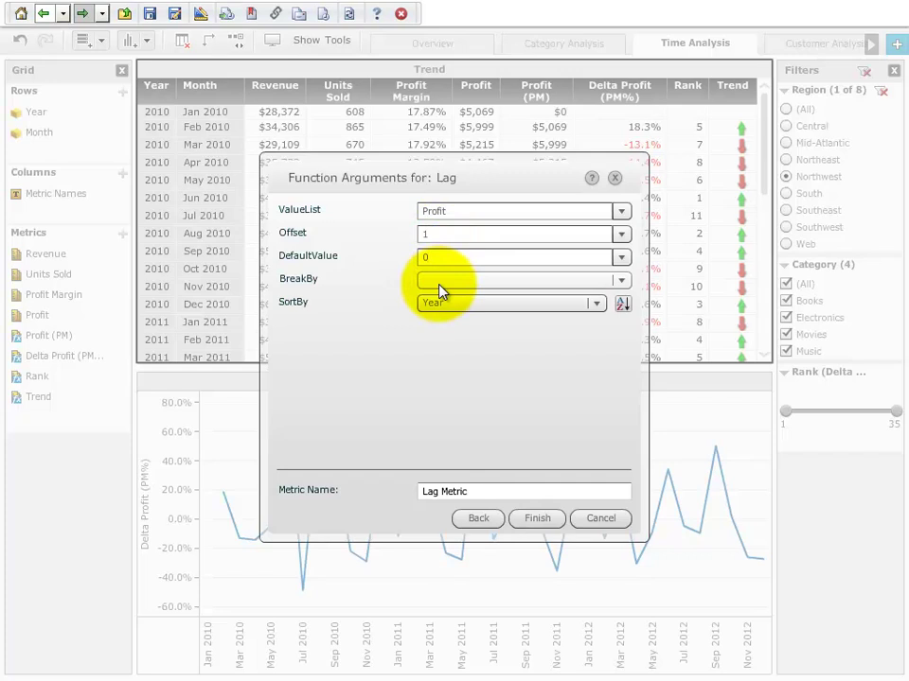
left_click(439, 282)
left_click(436, 323)
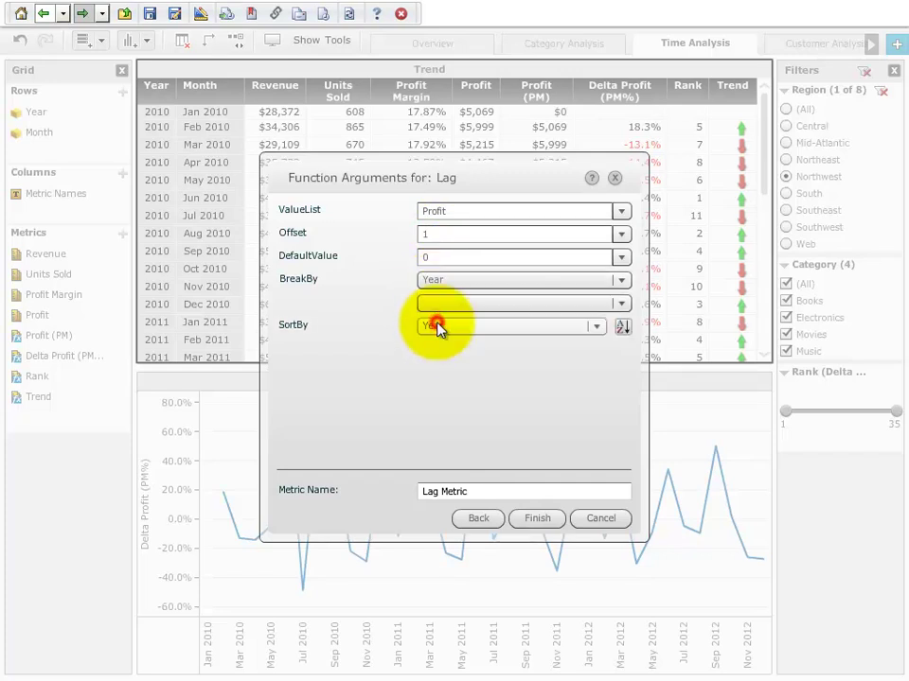
left_click(437, 328)
left_click(447, 418)
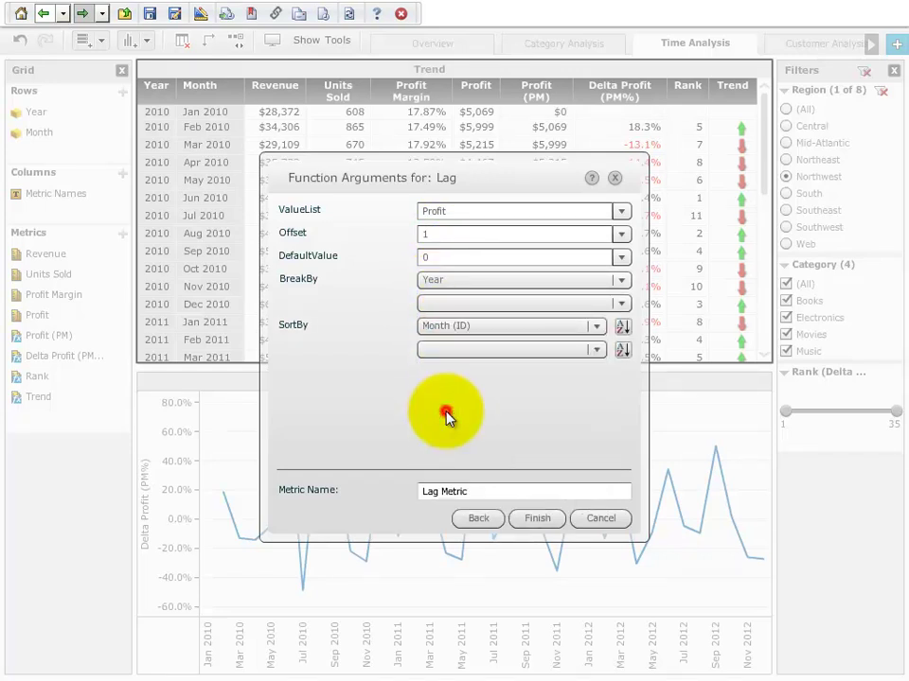
Name the Lag metric P-PM and finish creating it.
left_click_drag(474, 489, 396, 492)
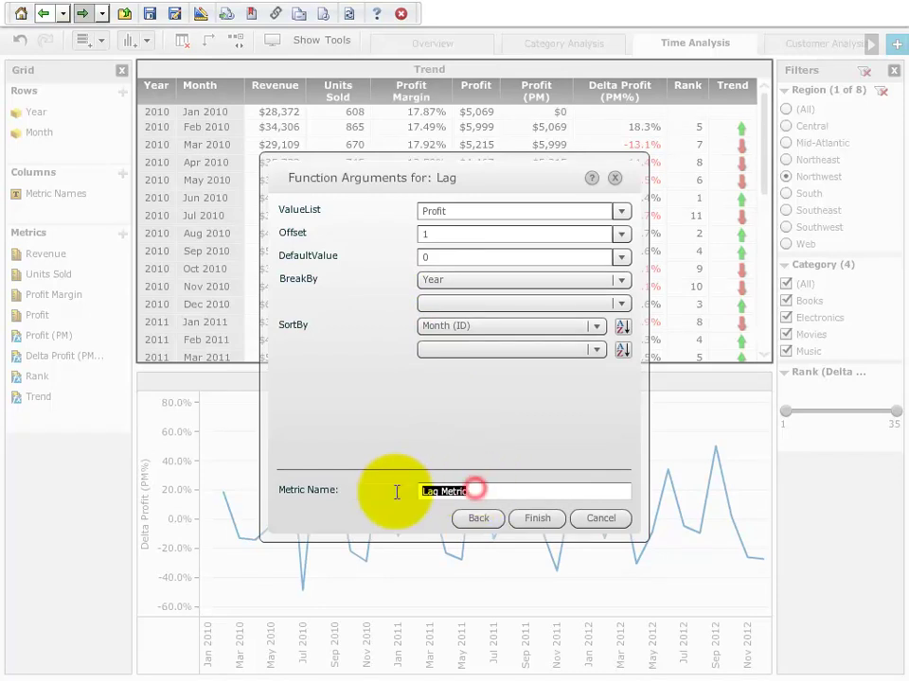
type("P-")
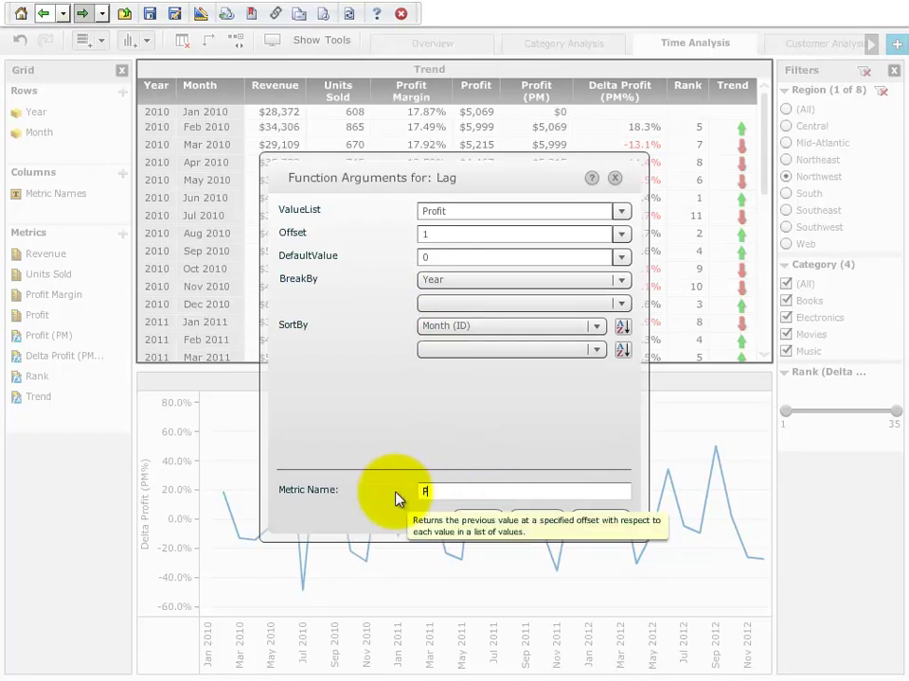
type("PM")
left_click(535, 518)
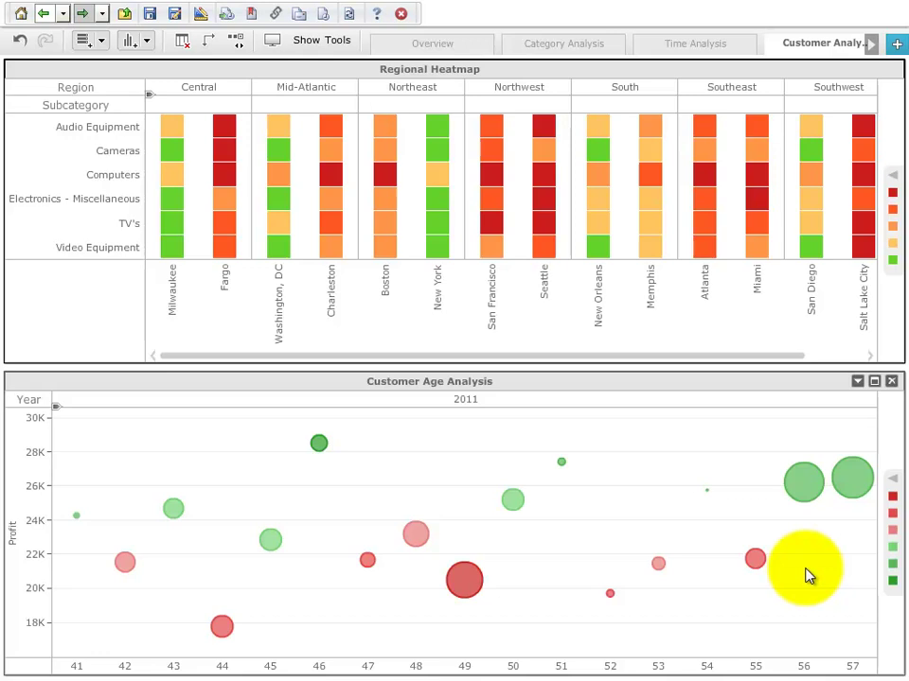
Keep only customer ages 52 to 57 in Customer Age Analysis, inspect the Regional Heatmap, and undo the filter.
mouse_move(386, 187)
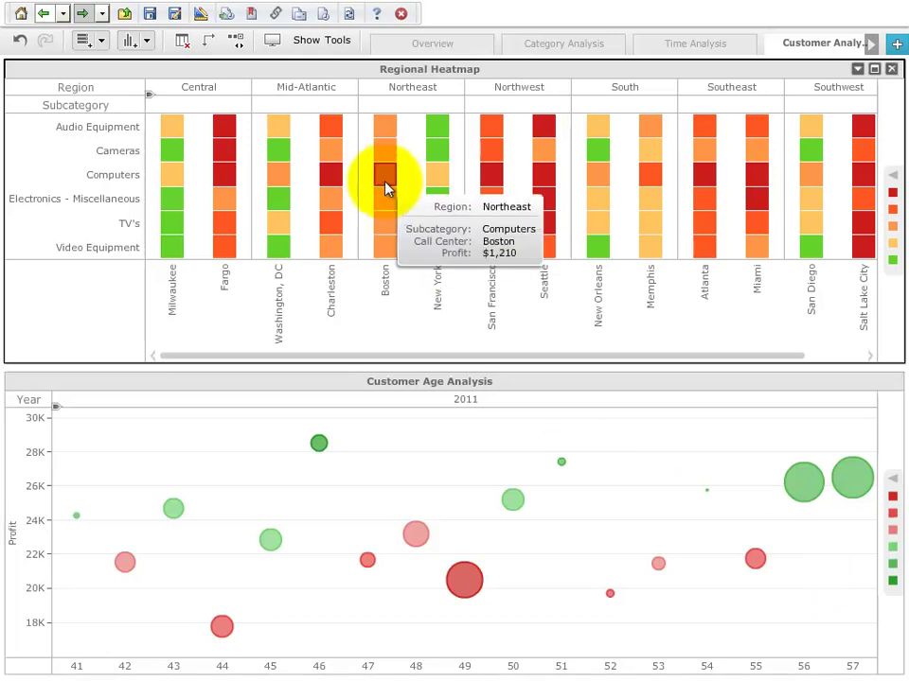
mouse_move(514, 500)
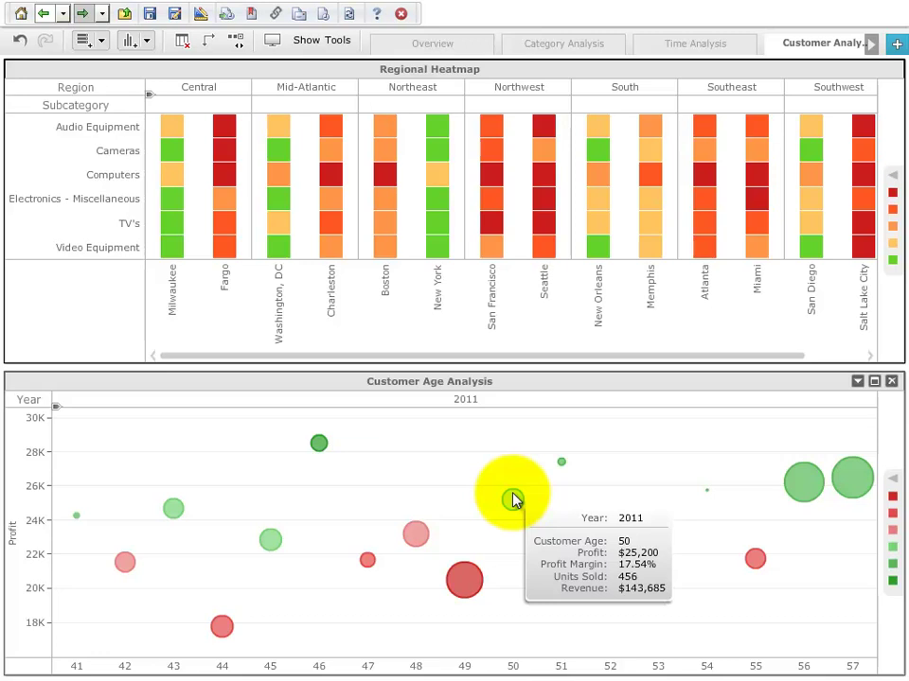
left_click_drag(597, 414, 883, 644)
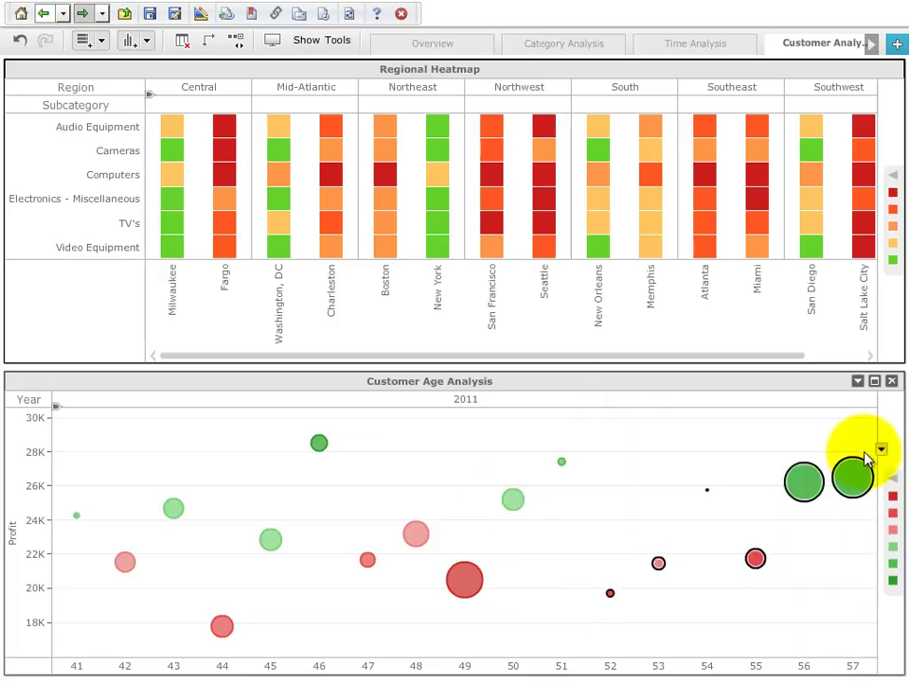
left_click(879, 449)
left_click(850, 472)
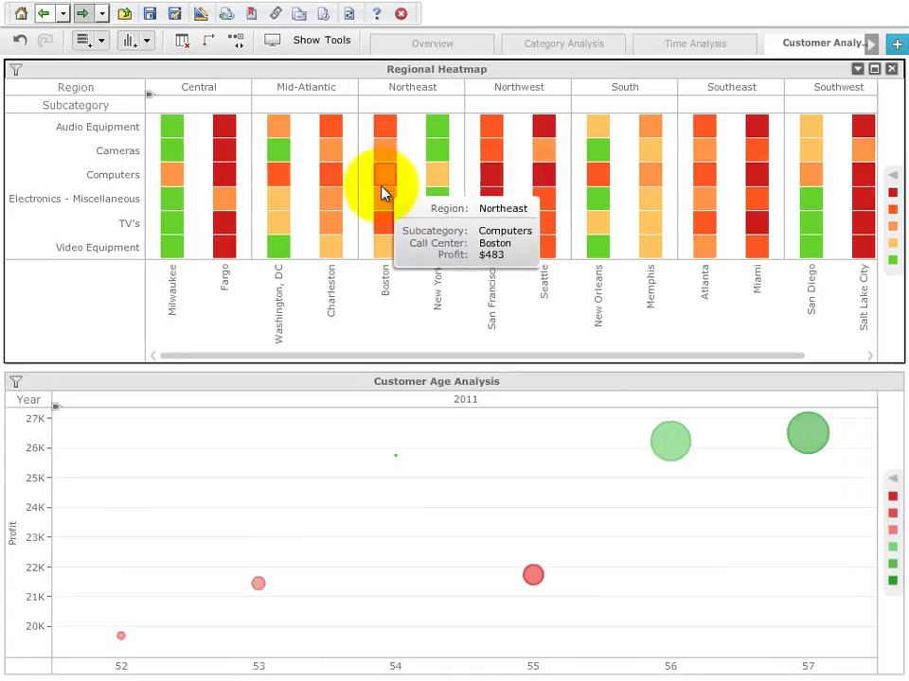
left_click(17, 42)
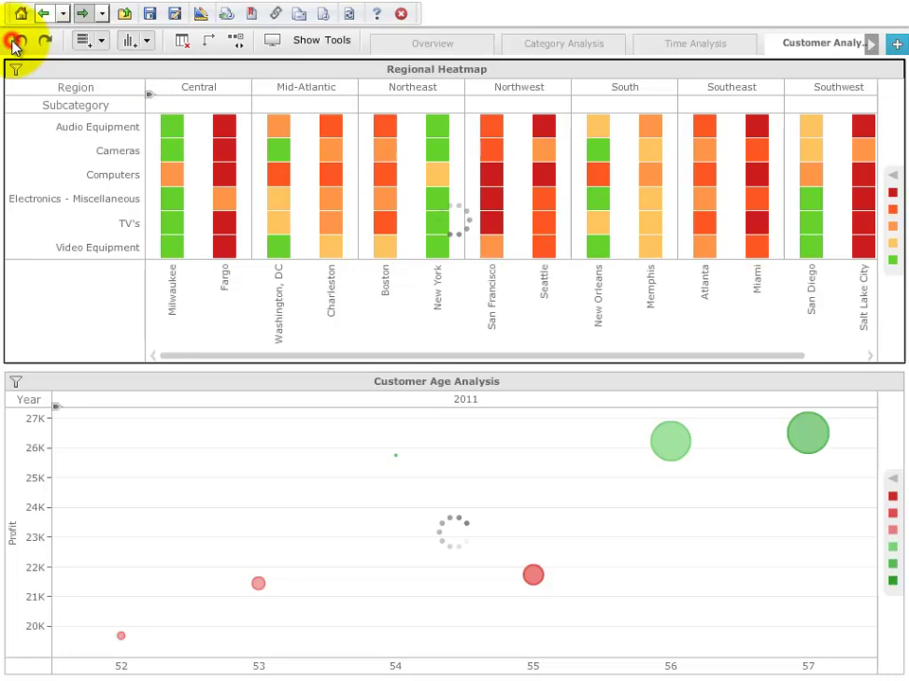
In the Regional Heatmap, keep only Charleston's Cameras, Computers and Electronics - Miscellaneous cells and inspect individual bubbles in Customer Age Analysis.
left_click_drag(304, 133, 352, 222)
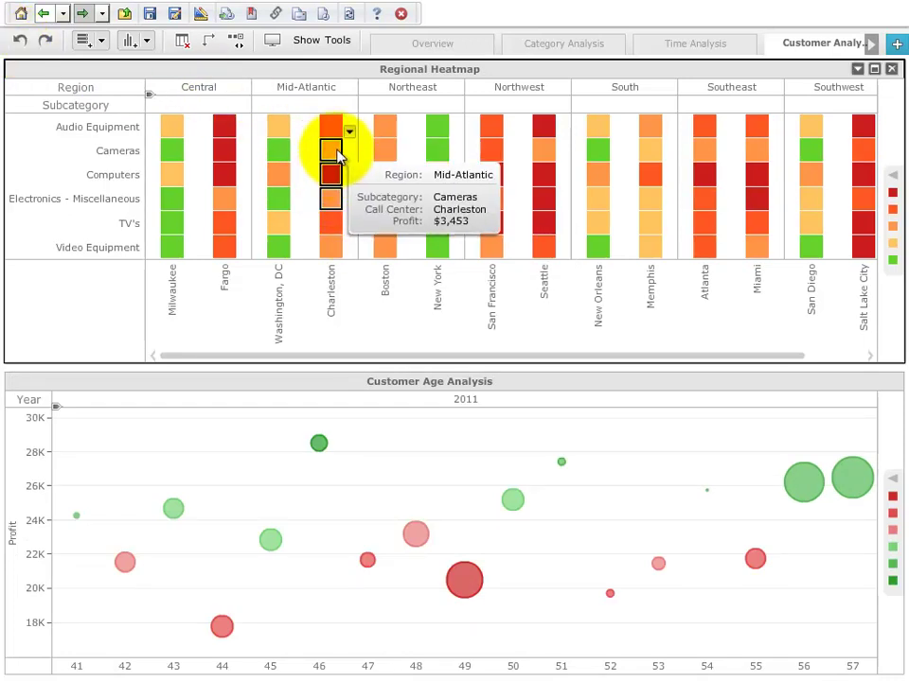
left_click(348, 133)
left_click(368, 150)
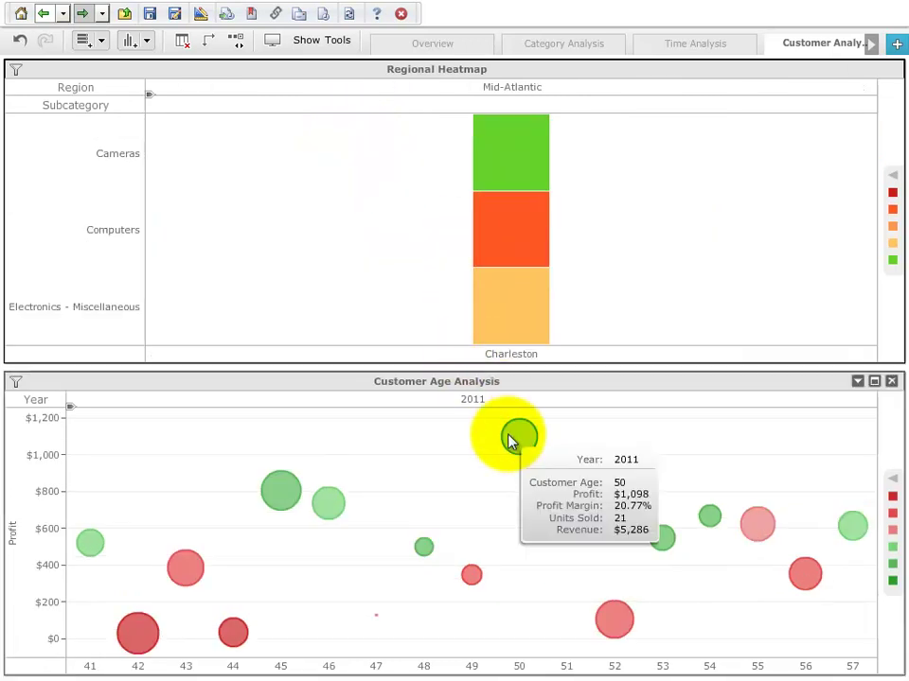
mouse_move(479, 583)
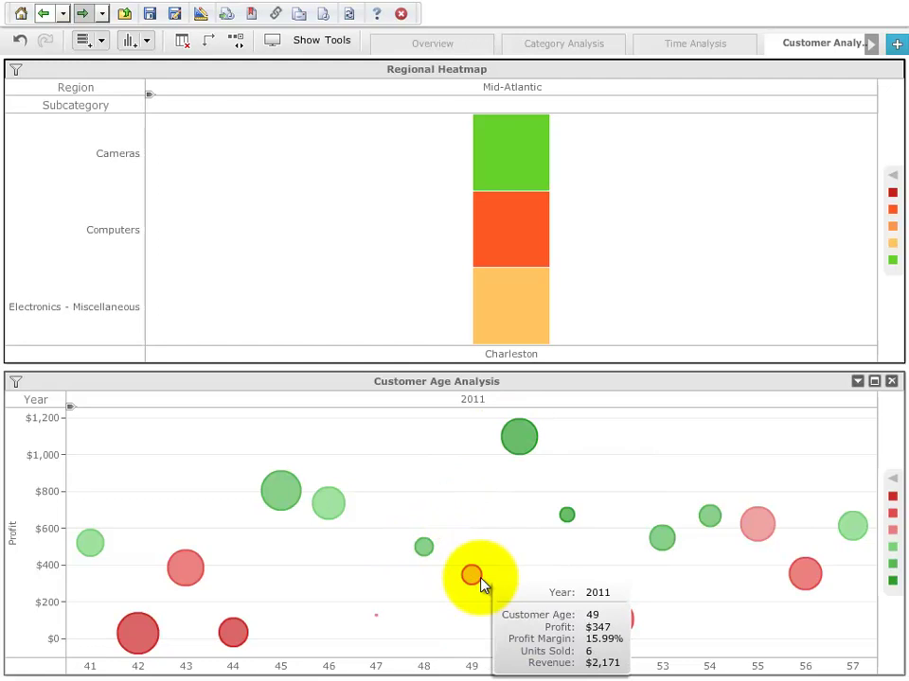
Open the TOP Customers page and drill 2011 to Category in the Profit, Revenue over Time graph.
left_click(871, 44)
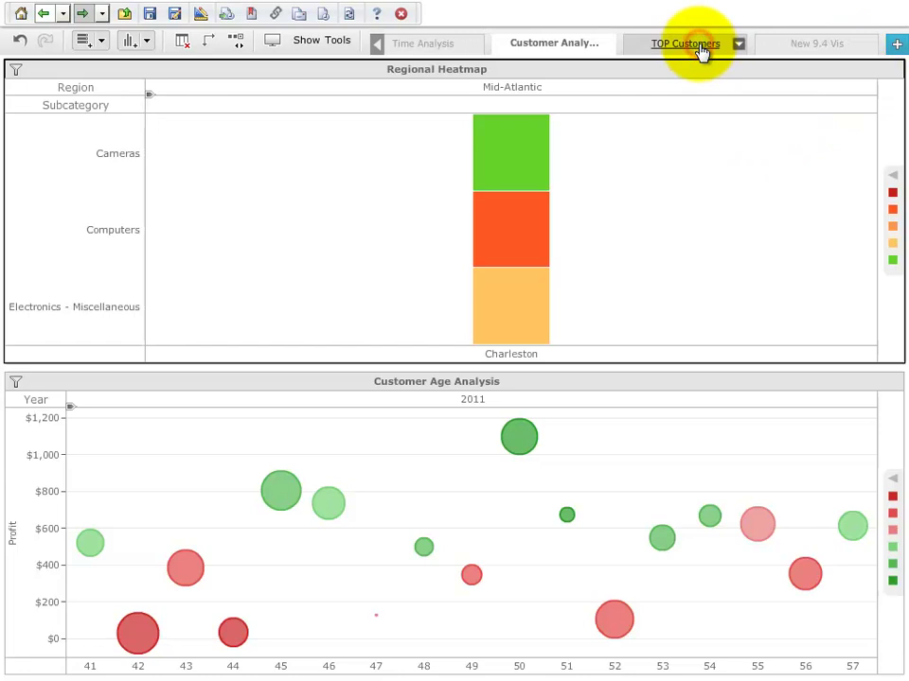
left_click(700, 47)
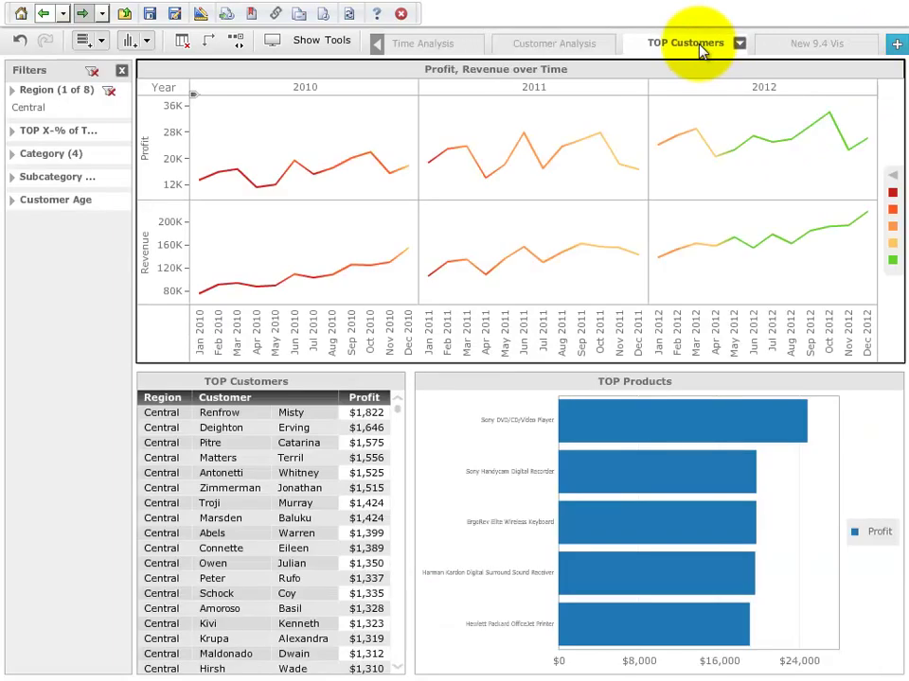
mouse_move(294, 167)
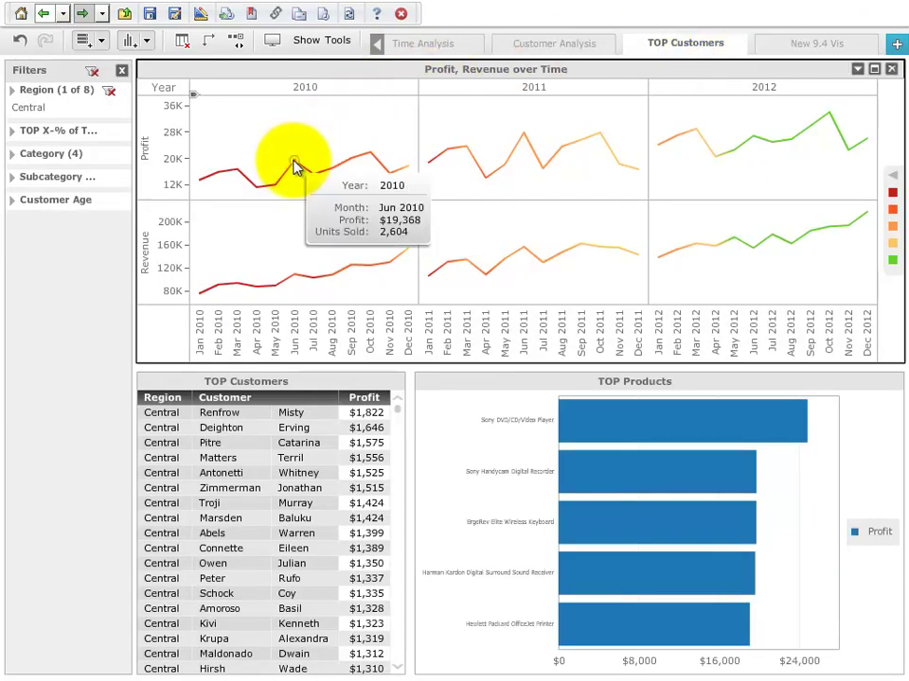
left_click(553, 87)
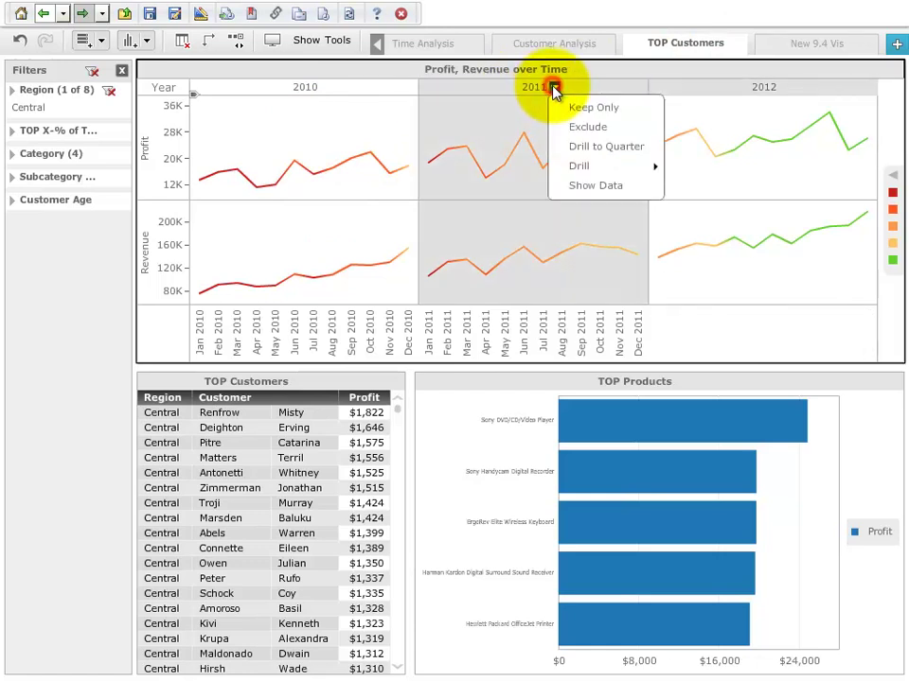
mouse_move(620, 167)
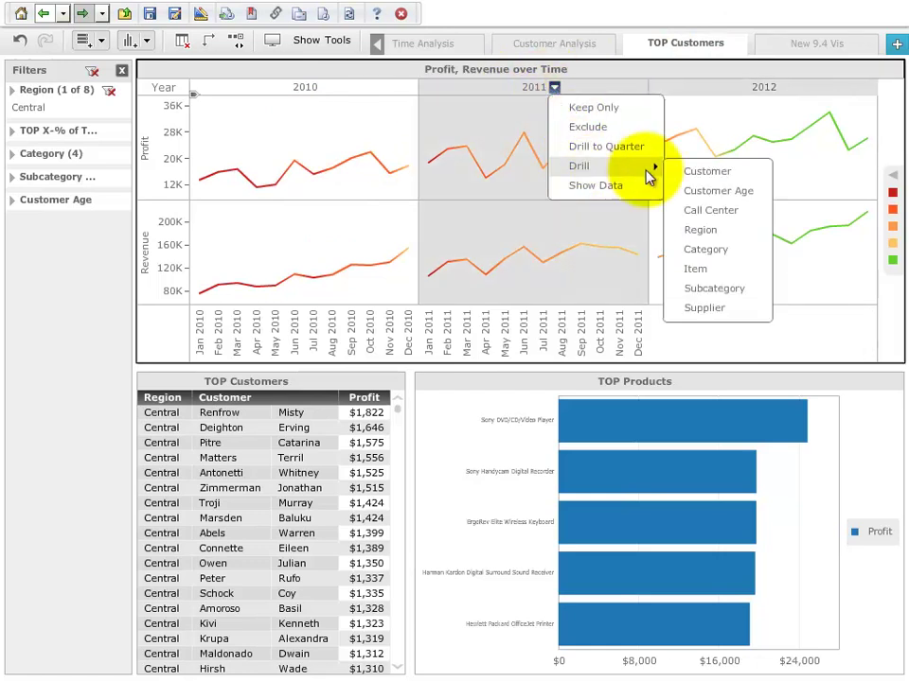
left_click(701, 250)
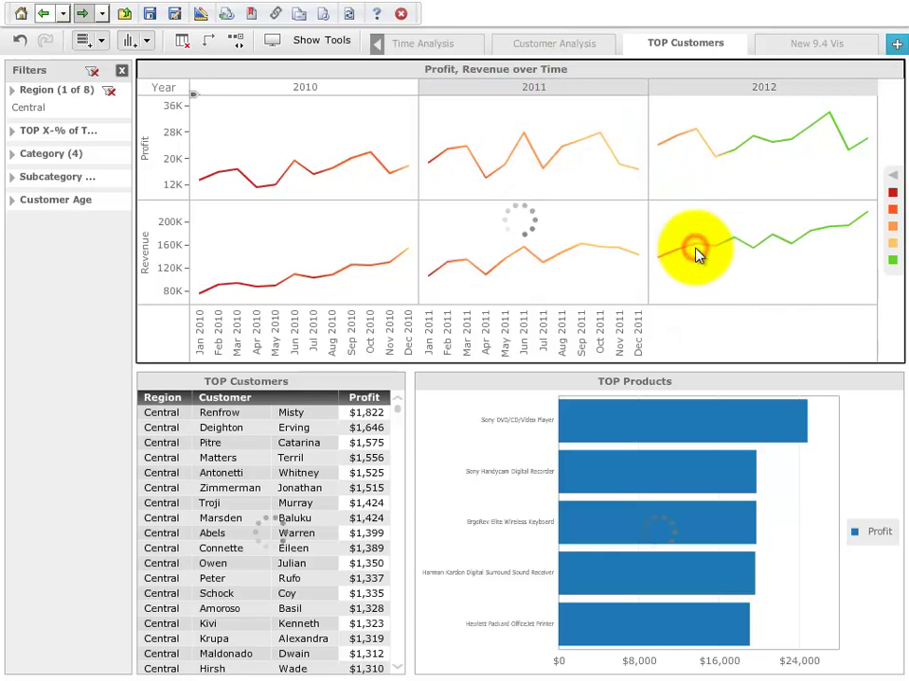
Keep only Electronics for March to August 2011 in the profit graph, and narrow it to Jun 2011 showing Subcategory.
left_click_drag(387, 174, 488, 126)
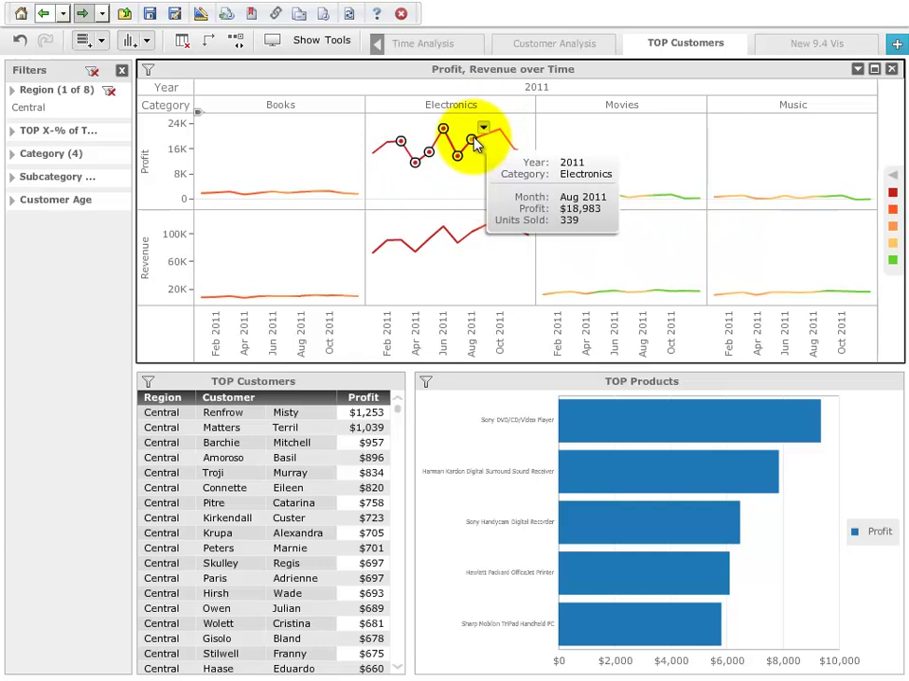
left_click(499, 146)
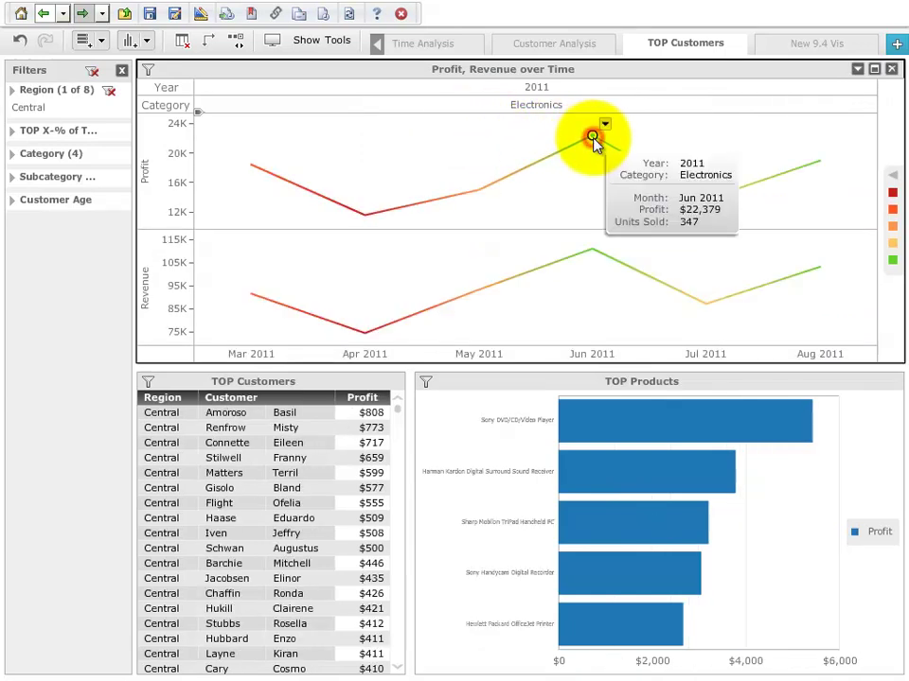
left_click(604, 125)
mouse_move(714, 190)
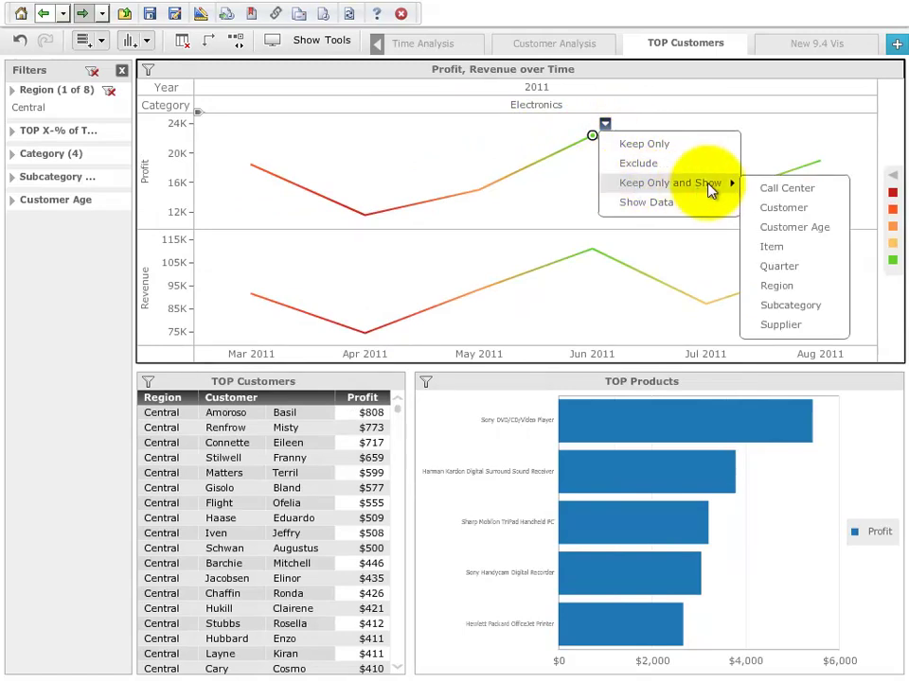
left_click(782, 306)
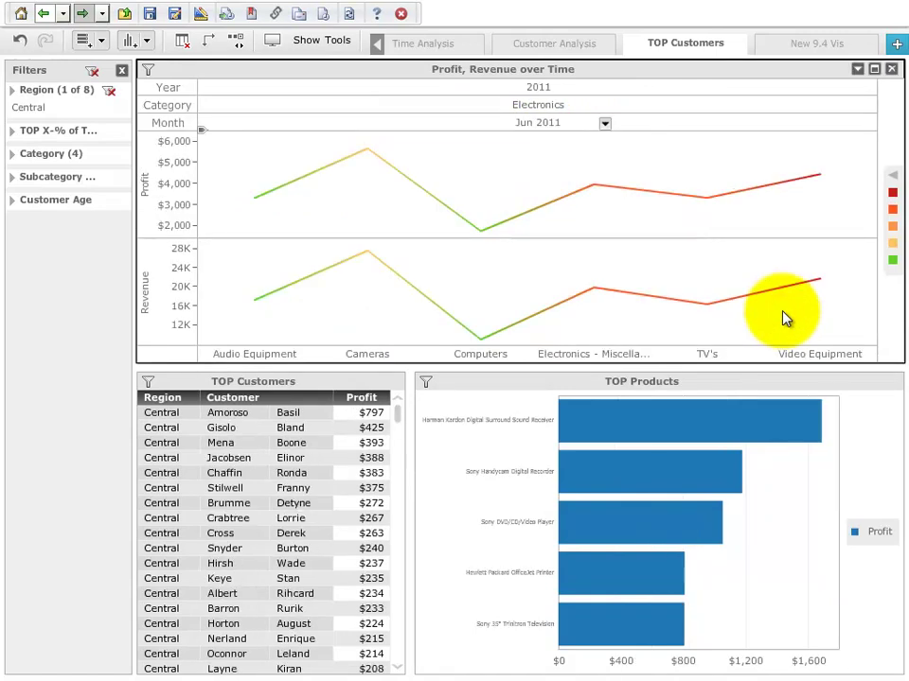
Keep only the second, fourth, sixth and eighth listed customers in TOP Customers, and select the whole Customer column to update TOP Products.
left_click(248, 431)
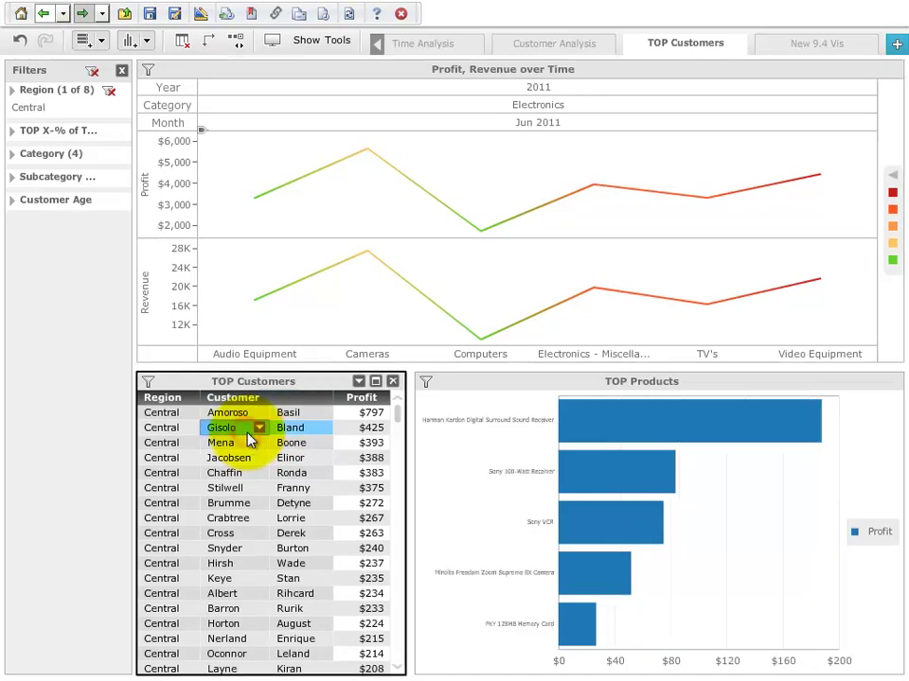
left_click(252, 458)
left_click(235, 488)
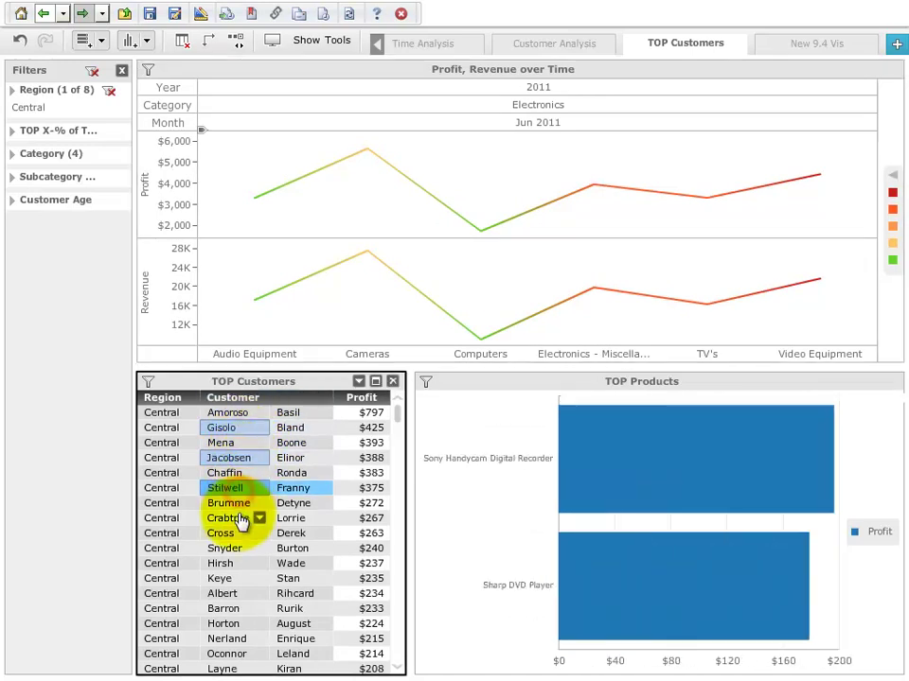
left_click(229, 519)
left_click(258, 519)
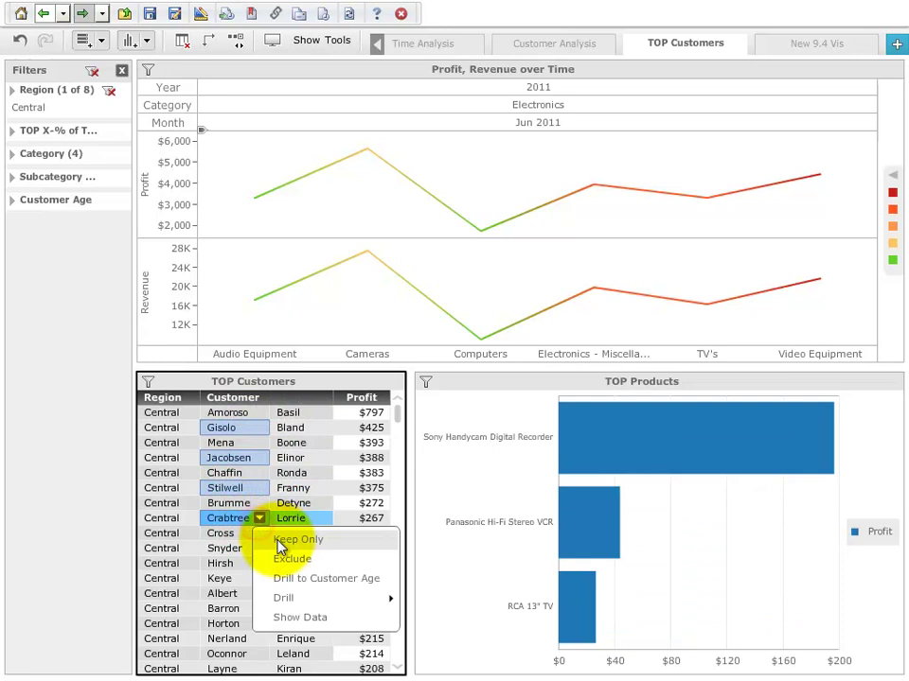
left_click(276, 541)
left_click(243, 402)
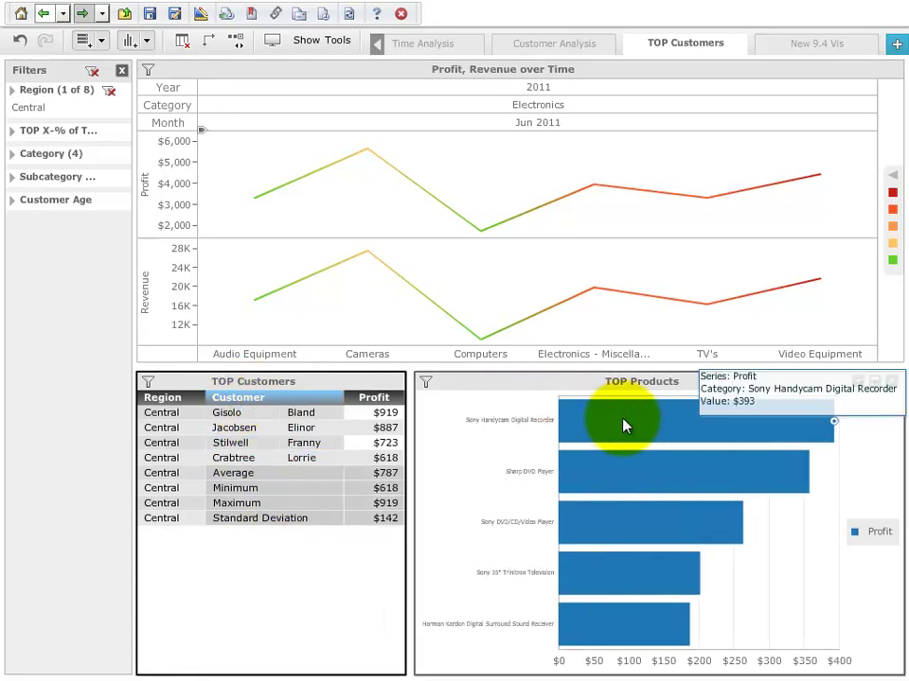
Maximize the TOP Products chart and examine the profit of its individual product bars.
mouse_move(609, 488)
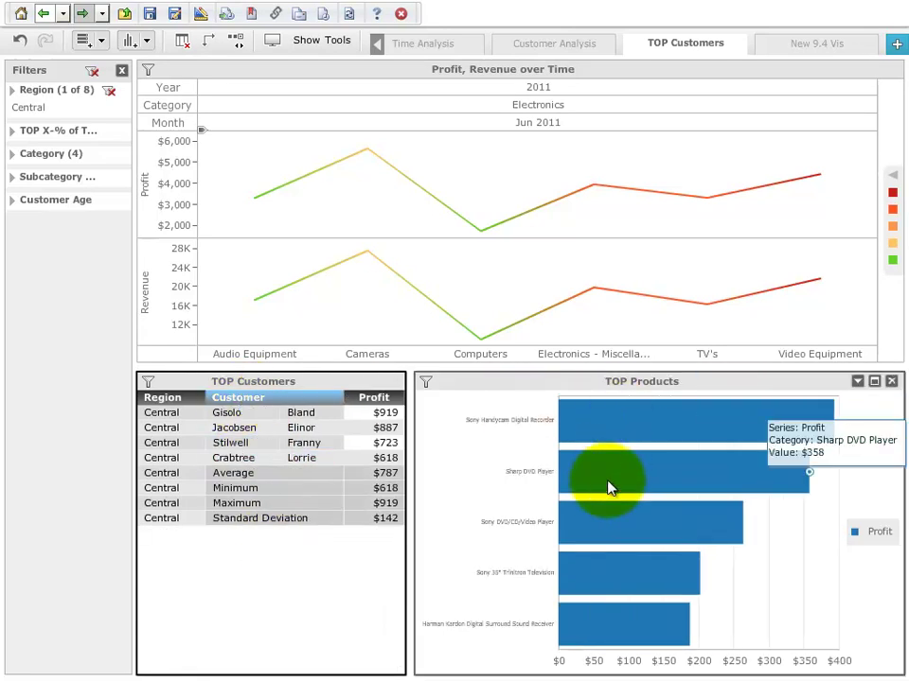
left_click(874, 381)
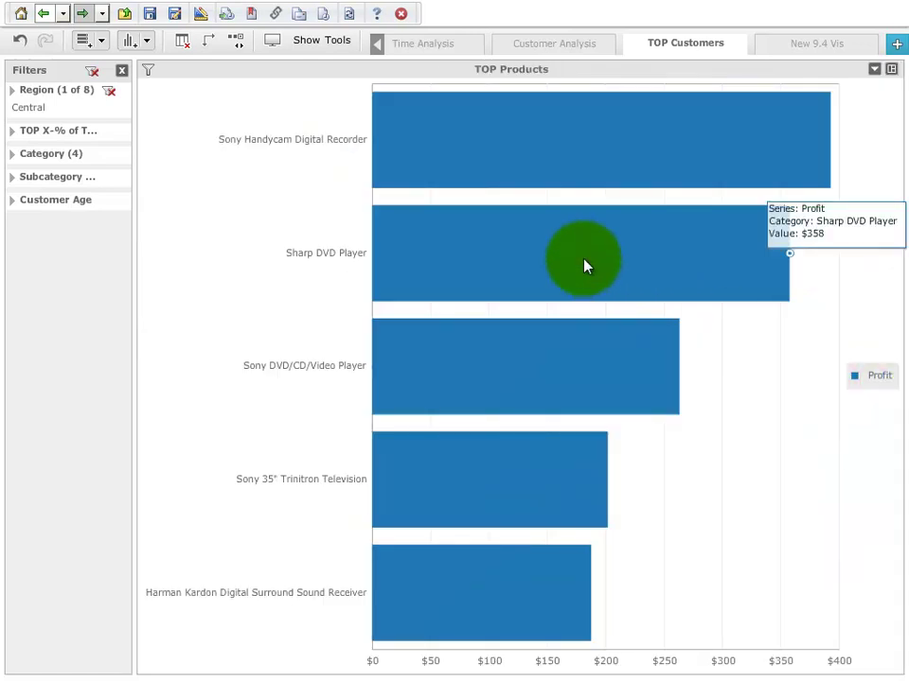
mouse_move(530, 400)
mouse_move(499, 491)
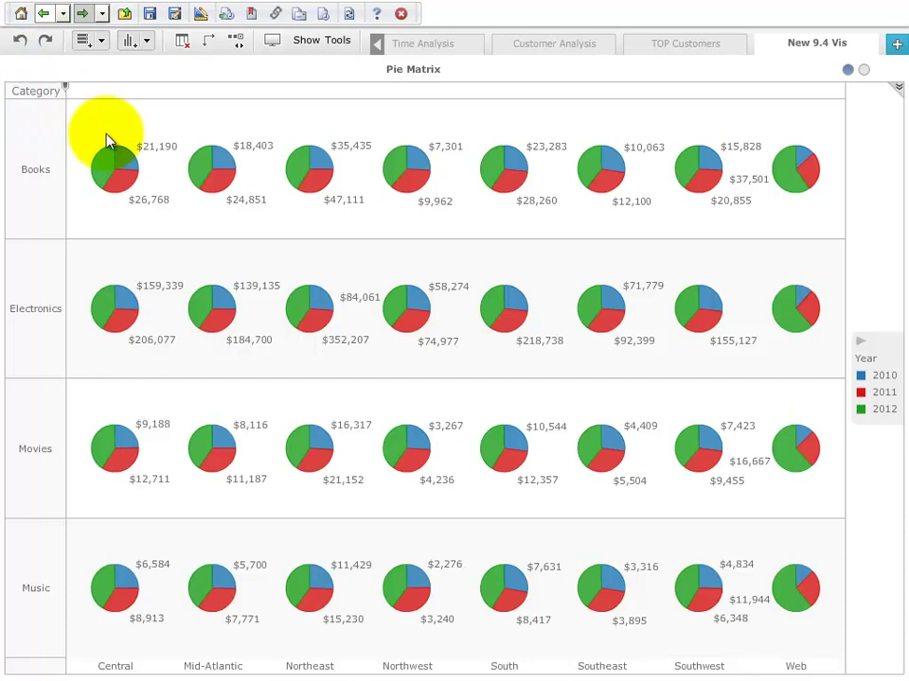
On the New 9.4 Vis page's Pie Matrix, keep only the Electronics pies for Northeast, Northwest and South, and drill Electronics to Subcategory.
mouse_move(112, 166)
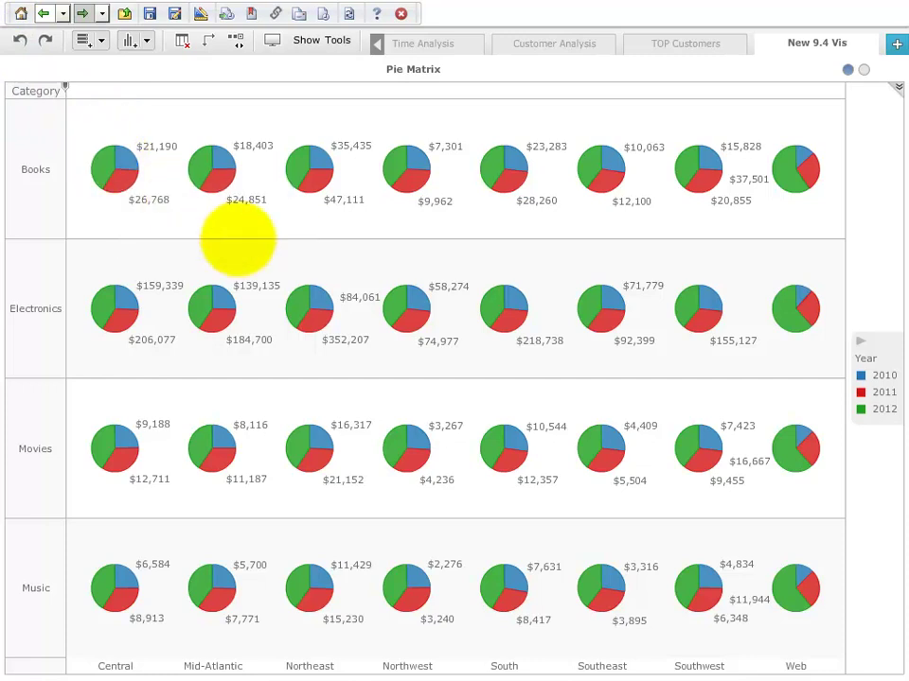
left_click_drag(279, 257, 556, 368)
left_click(547, 265)
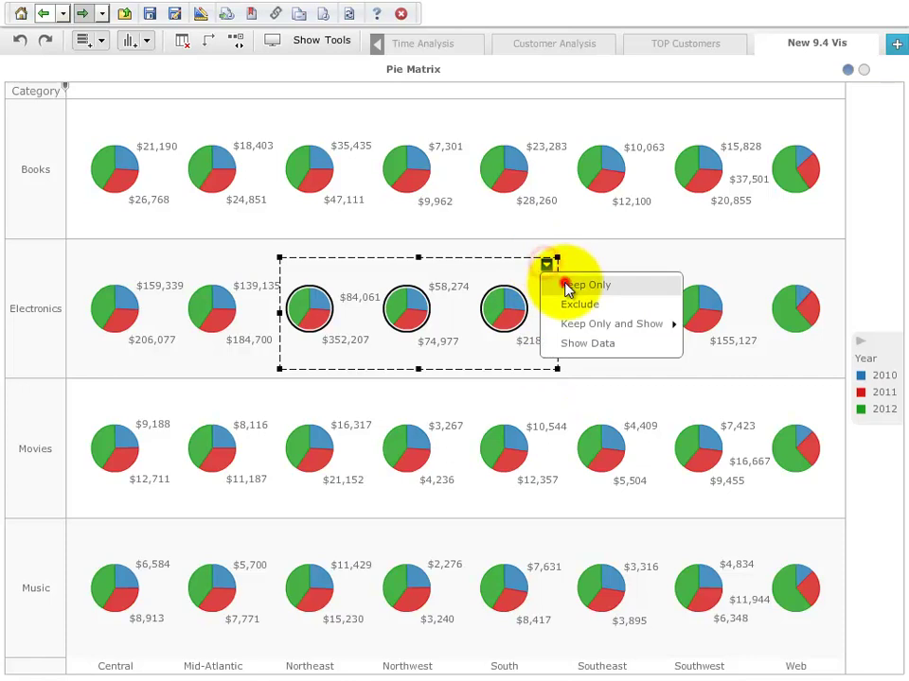
left_click(565, 287)
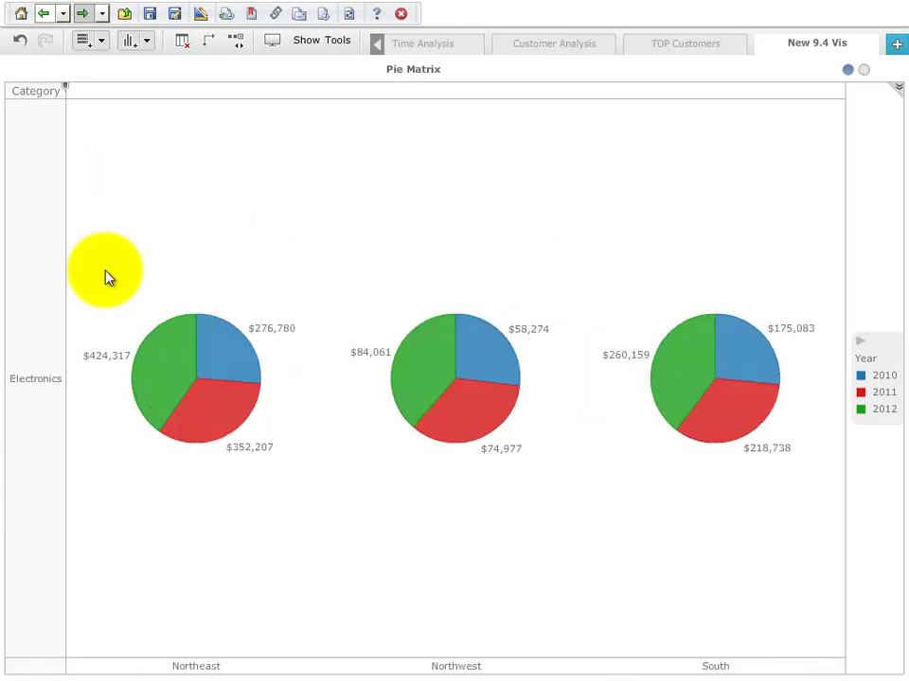
left_click(59, 380)
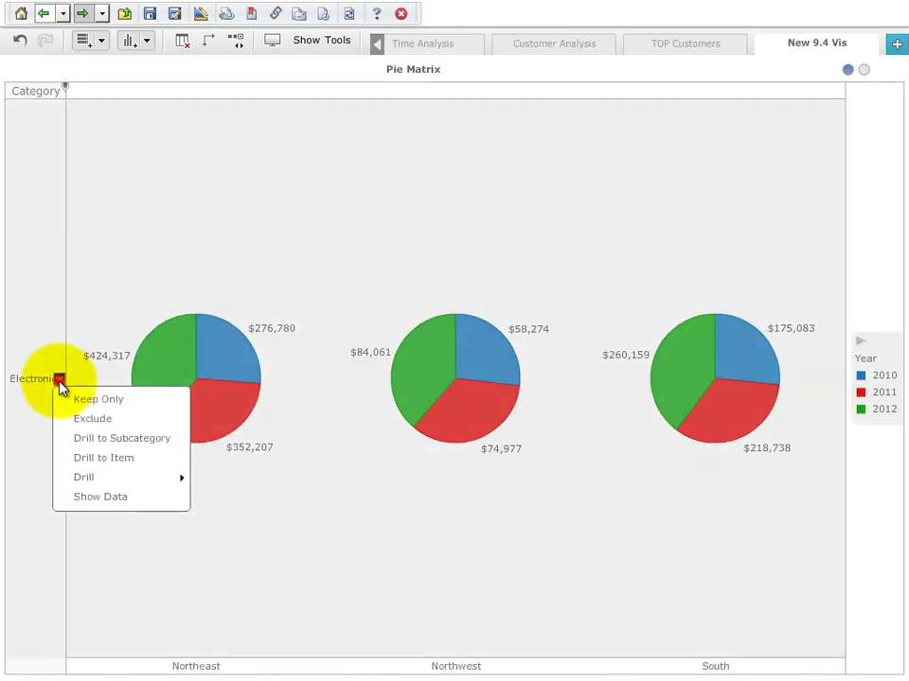
left_click(113, 440)
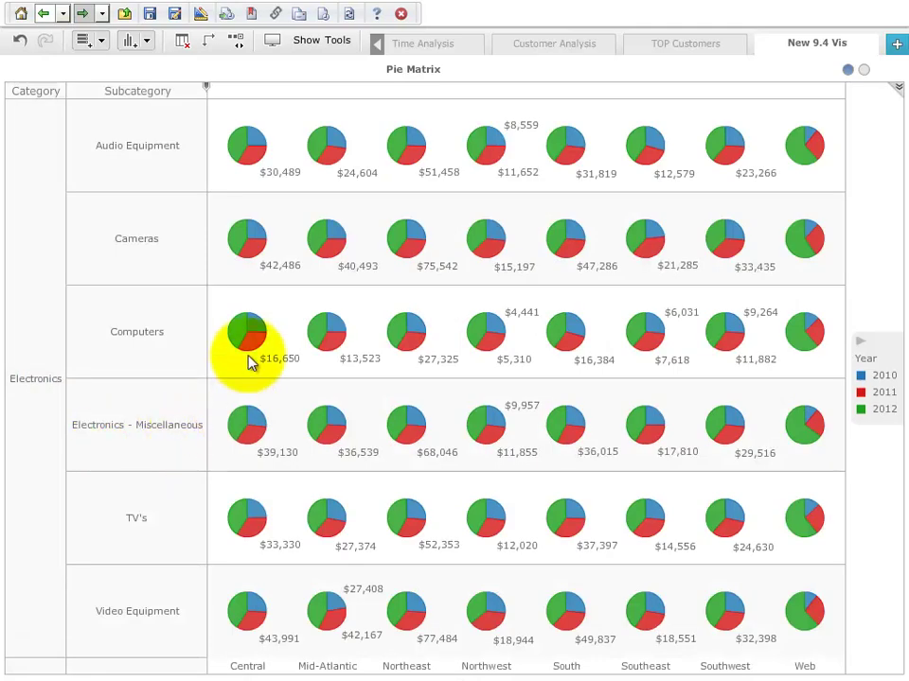
mouse_move(241, 338)
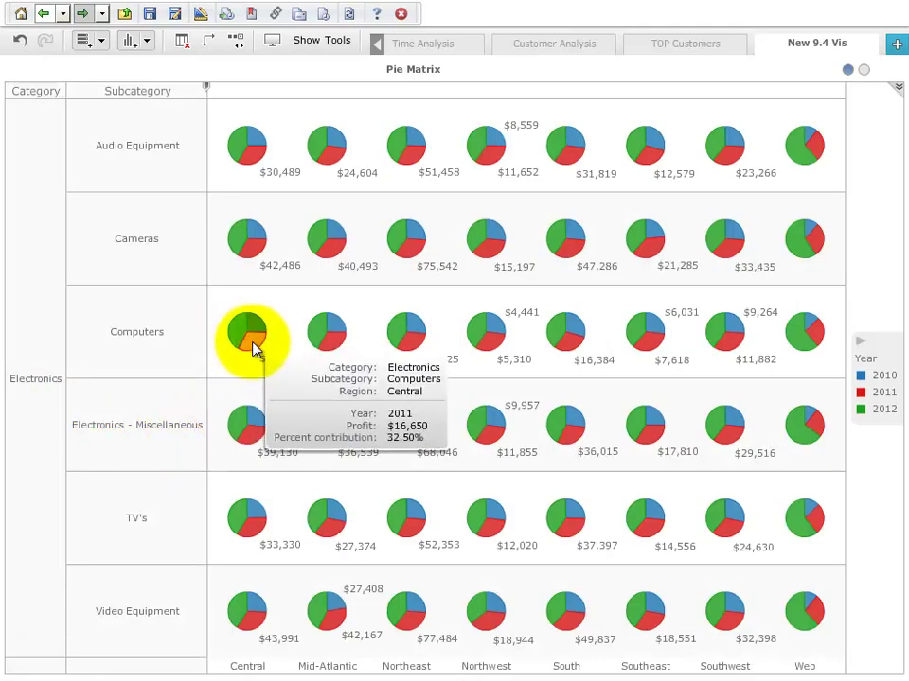
Switch to the Area-Matrix visualization, inspect its data points, and keep only the Northeast region.
left_click(863, 70)
mouse_move(483, 144)
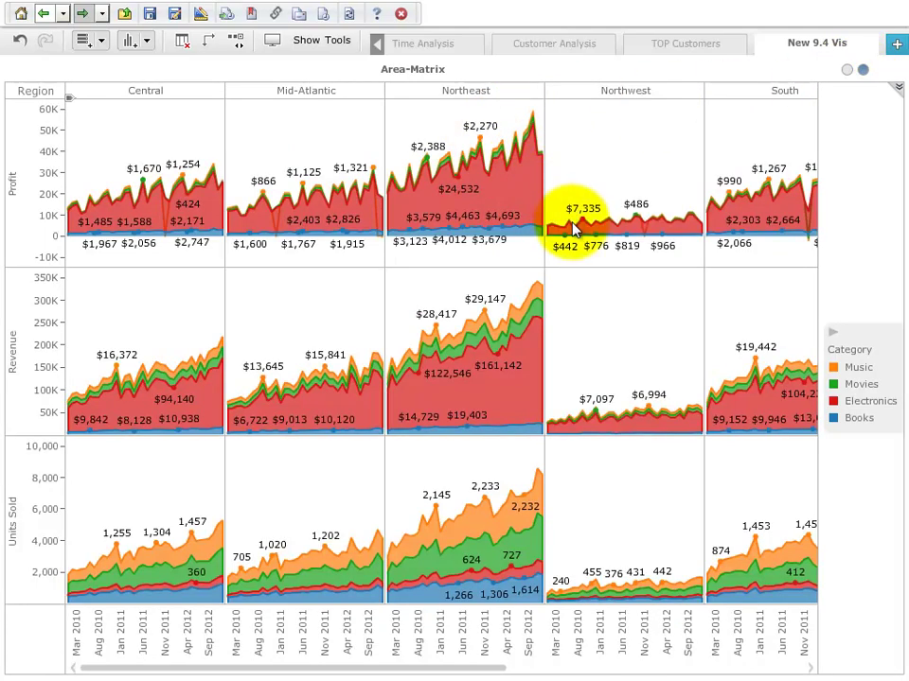
mouse_move(571, 227)
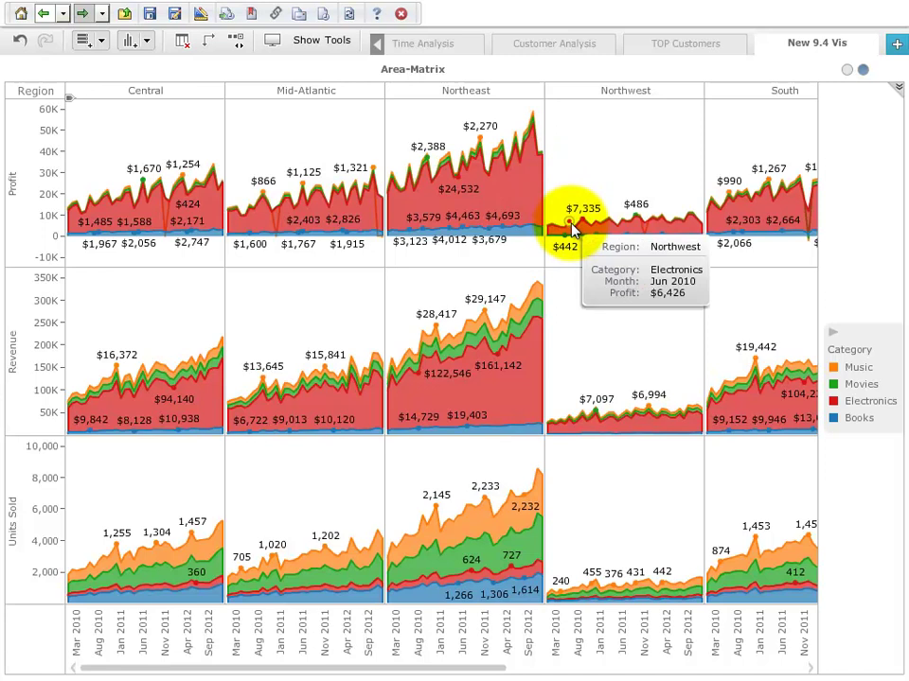
left_click(499, 92)
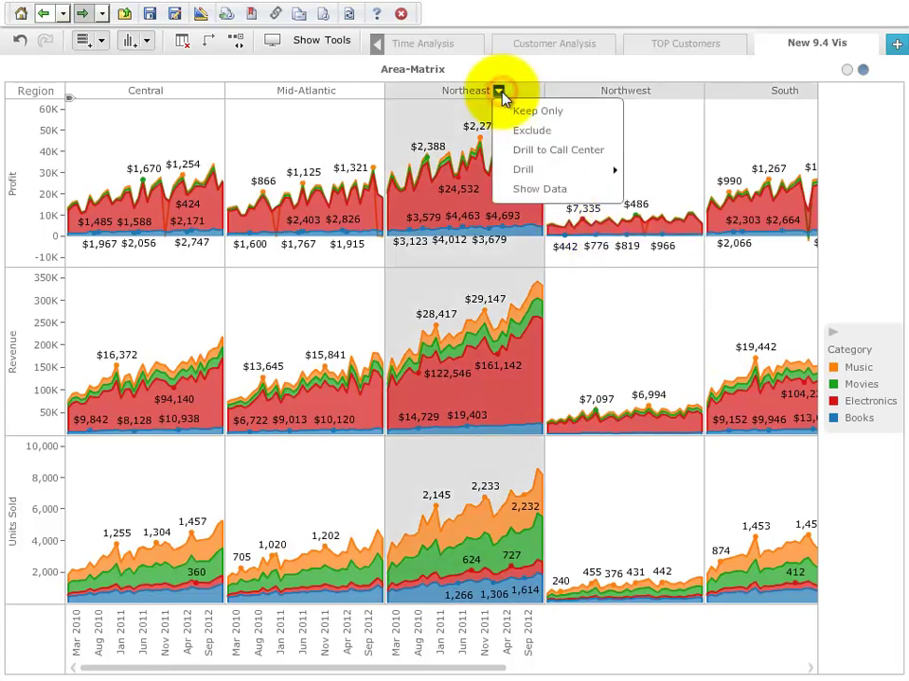
left_click(527, 117)
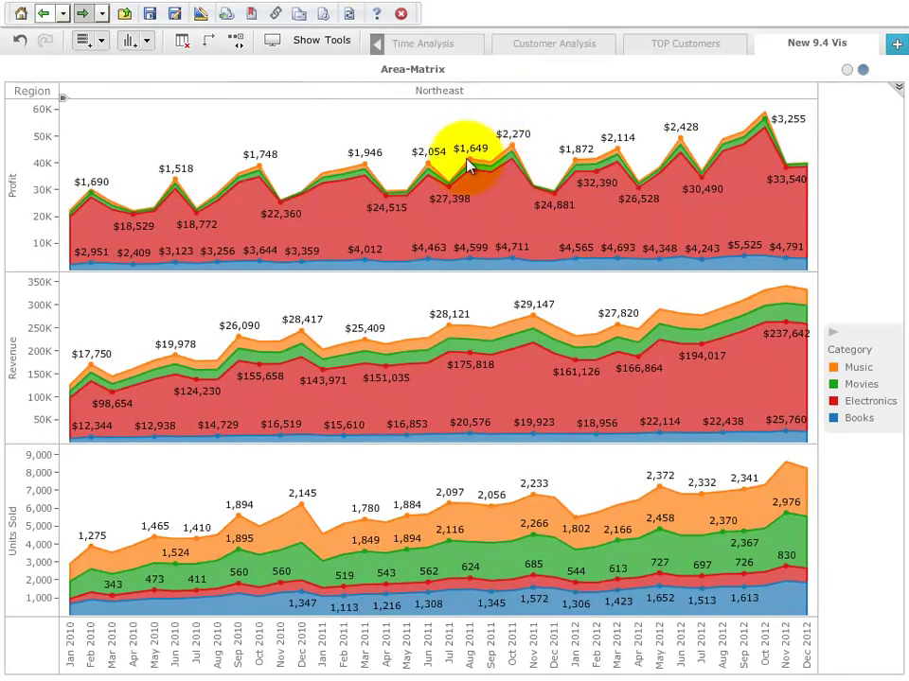
Add a new layout page and choose the absolute vertical line graph as its visualization.
mouse_move(471, 163)
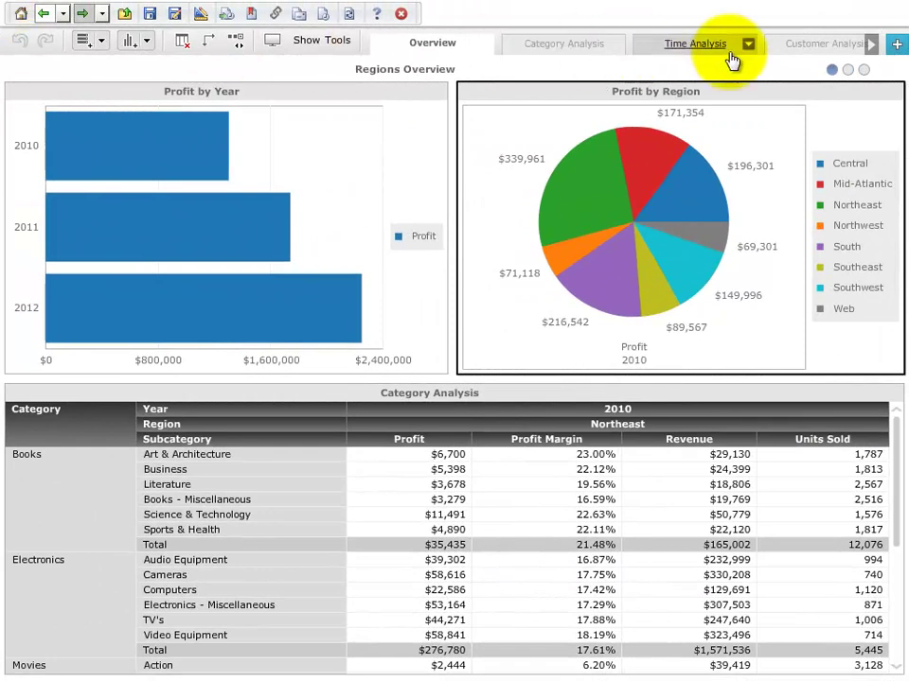
left_click(895, 46)
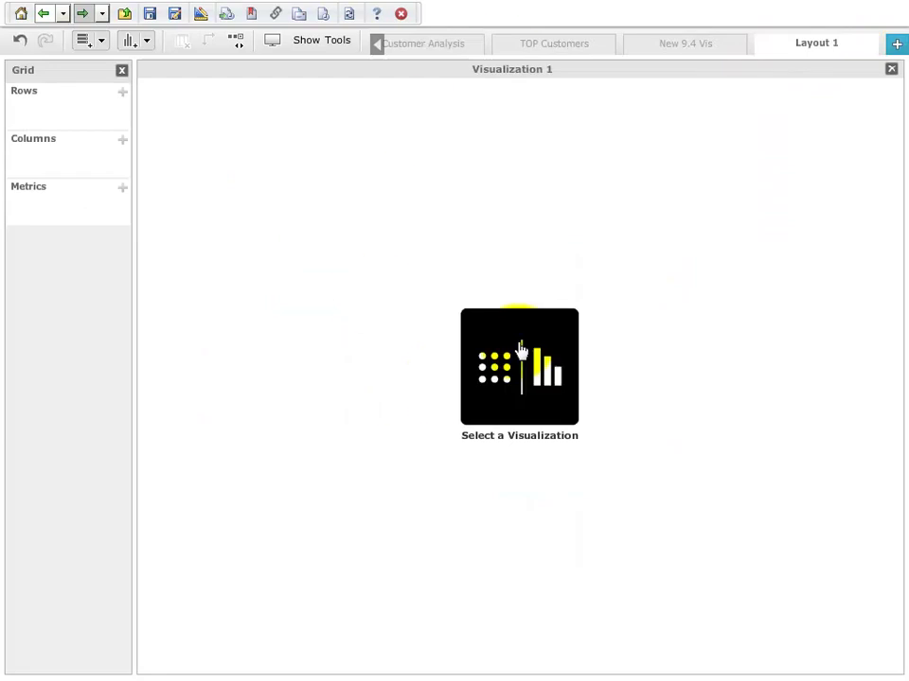
left_click(519, 346)
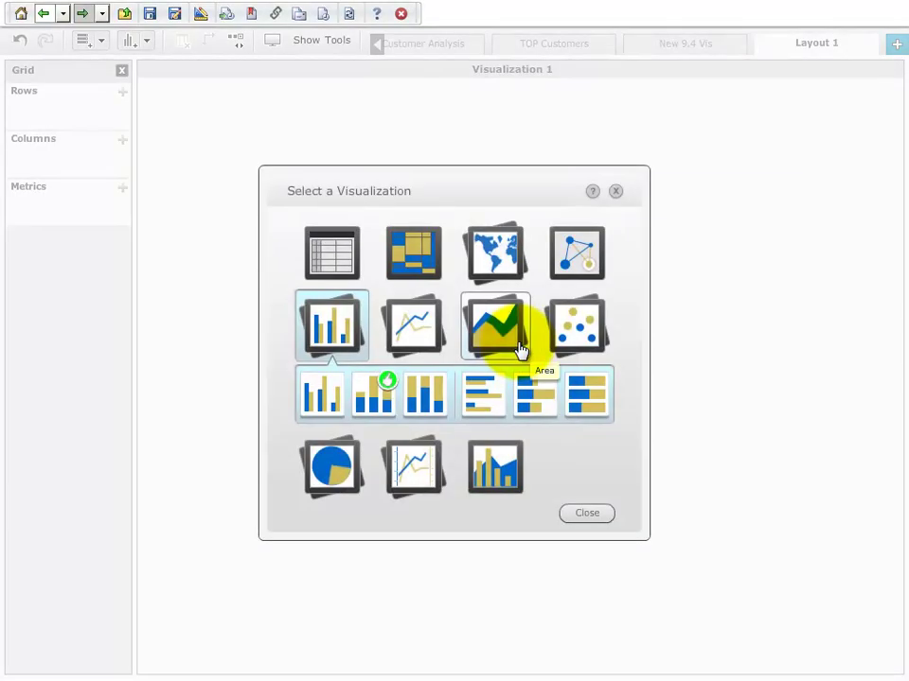
left_click(416, 326)
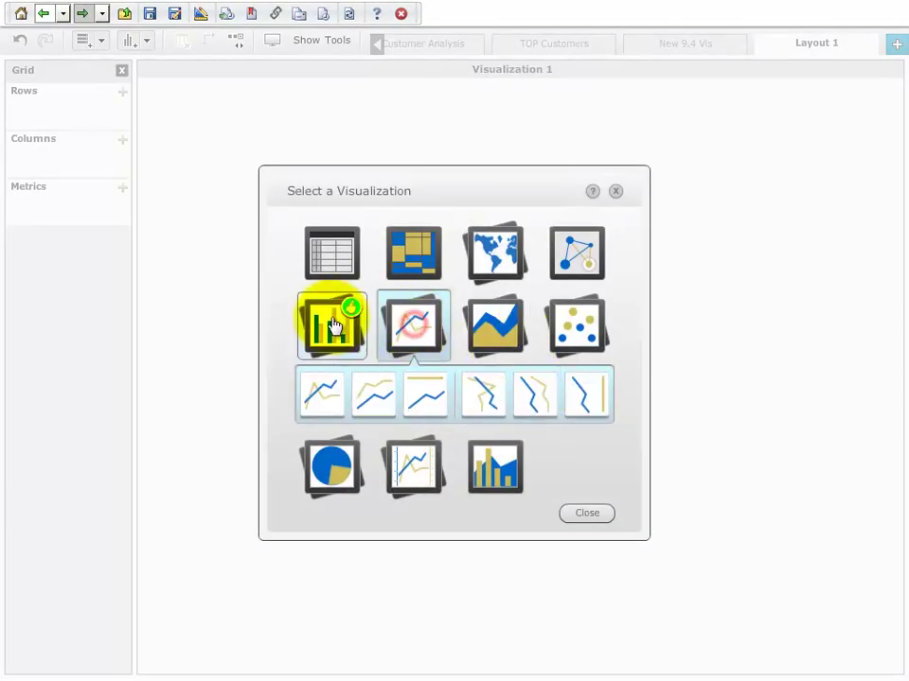
left_click(323, 393)
Show the dataset objects and plot Revenue and Profit on the vertical axis by Month, colored by Metric Names.
left_click(182, 40)
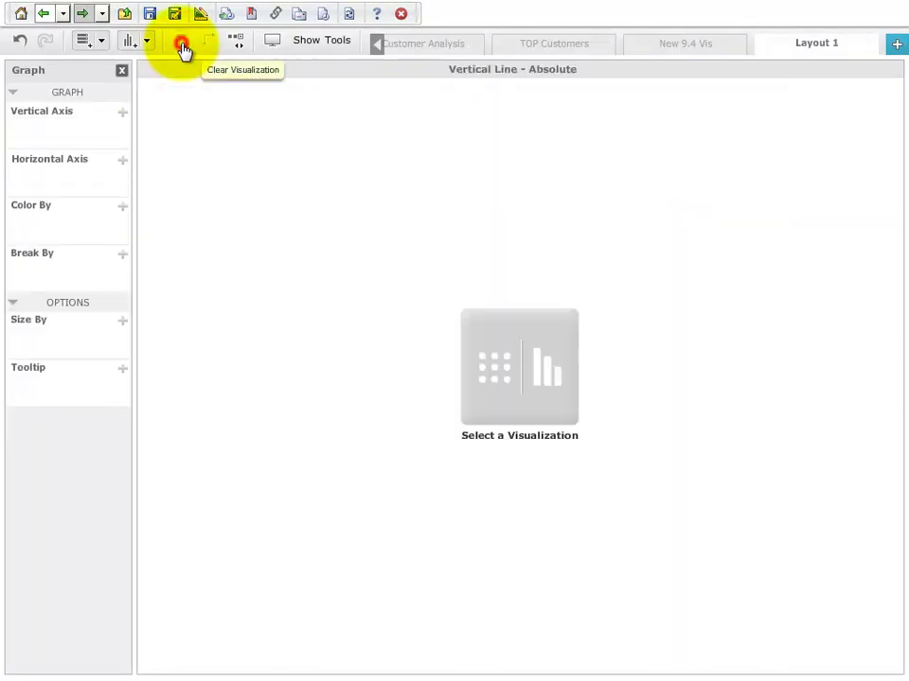
left_click(297, 44)
left_click(324, 64)
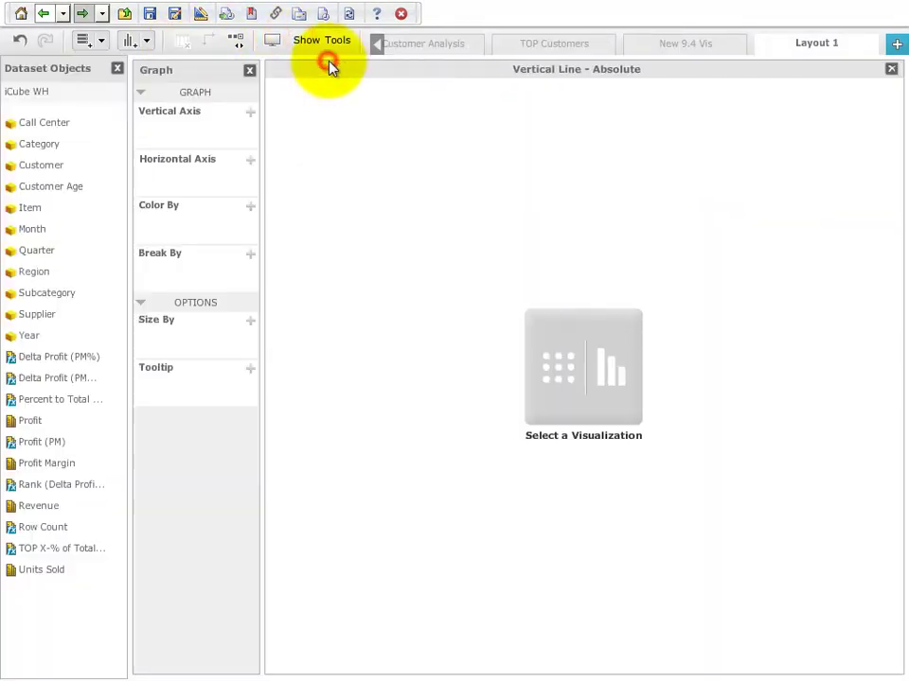
left_click(48, 431)
left_click_drag(34, 517, 185, 142)
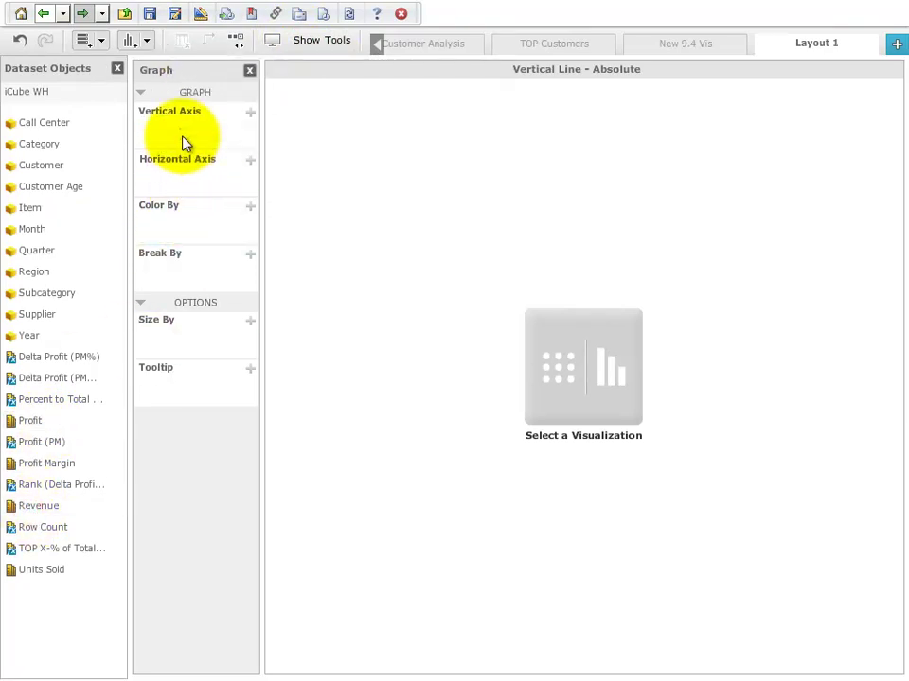
left_click_drag(48, 230, 180, 246)
left_click_drag(187, 138, 194, 299)
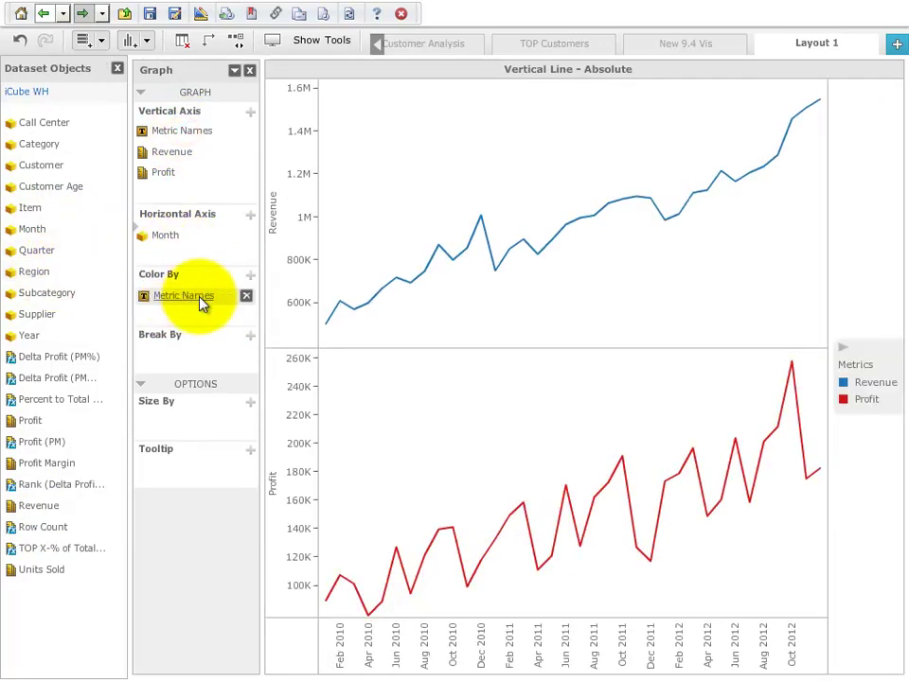
Break the lines by Region, inspect individual data points, and move Region to the horizontal axis ahead of Month.
left_click_drag(38, 273, 169, 360)
mouse_move(357, 243)
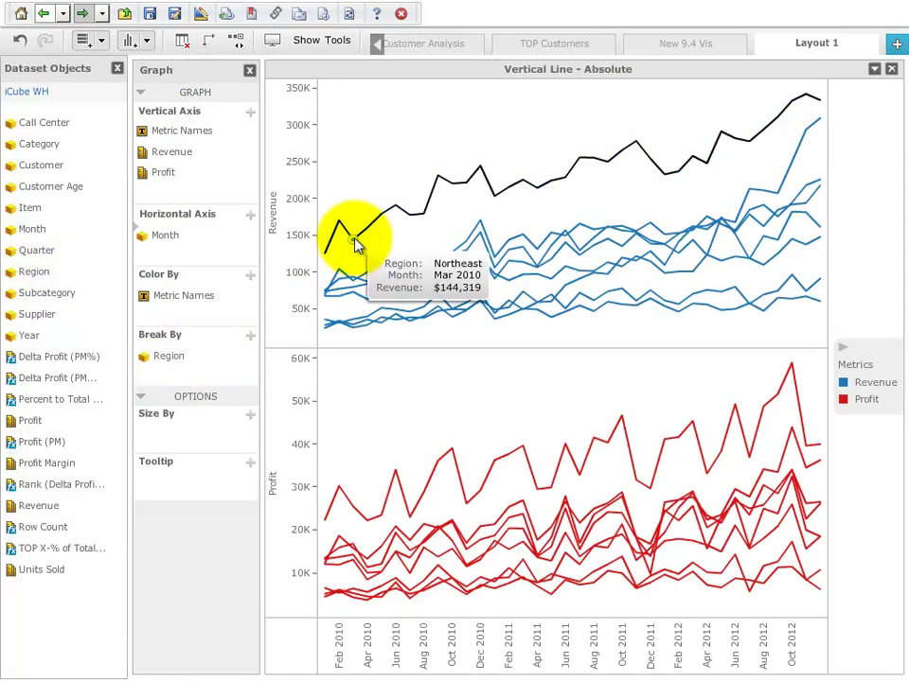
mouse_move(341, 275)
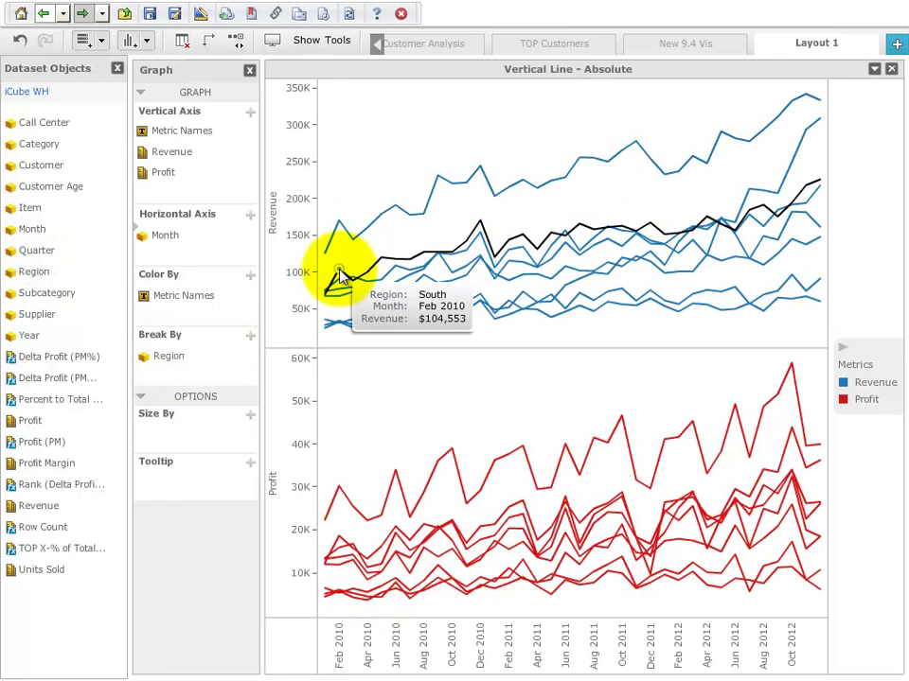
left_click_drag(170, 357, 192, 238)
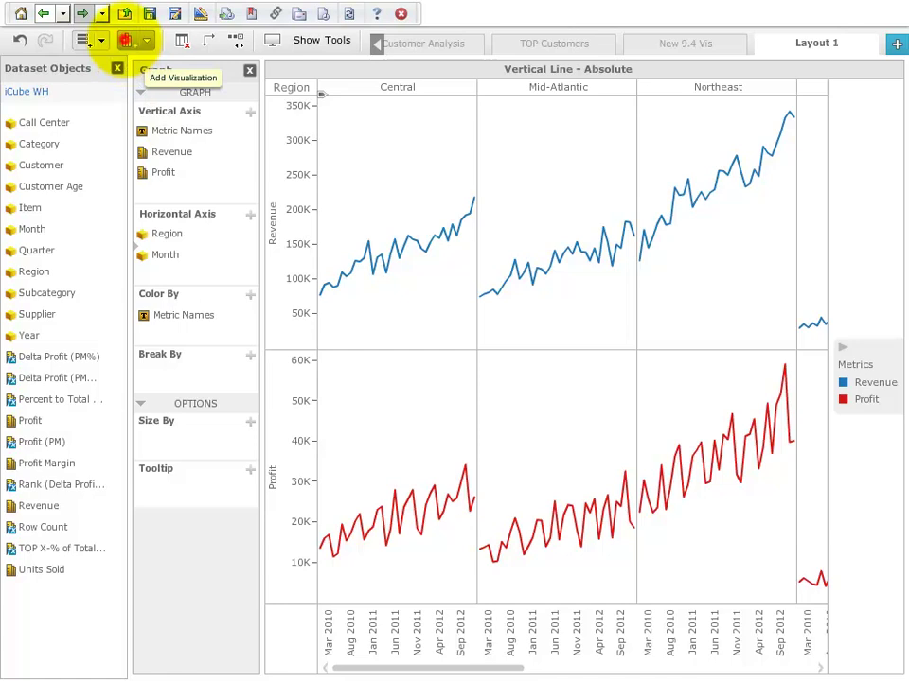
Add a second visualization below the line graph and put Subcategory and Category in its grid rows.
left_click(125, 40)
left_click_drag(818, 67, 552, 653)
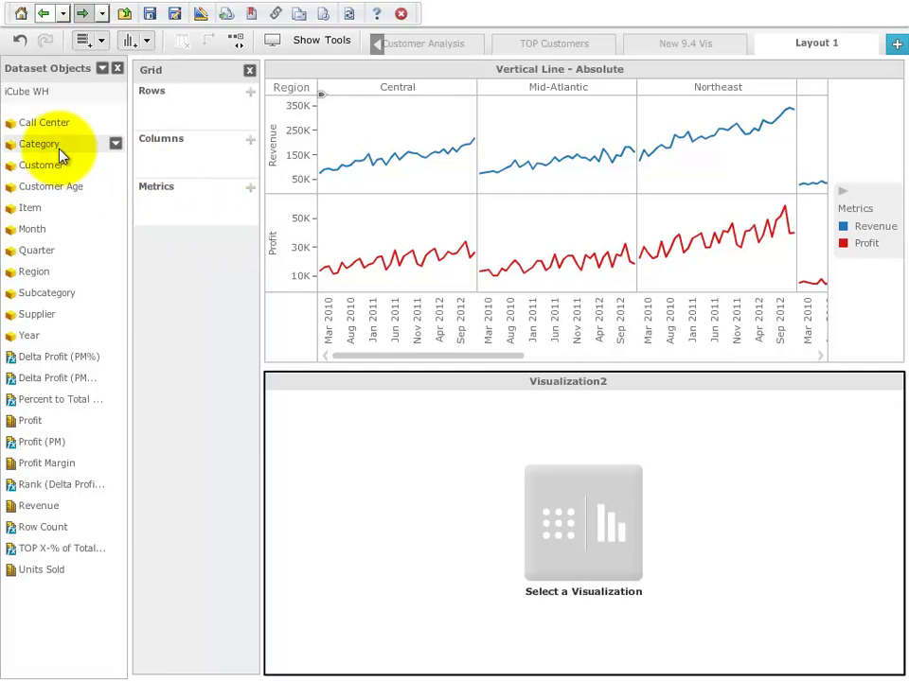
left_click_drag(27, 294, 156, 123)
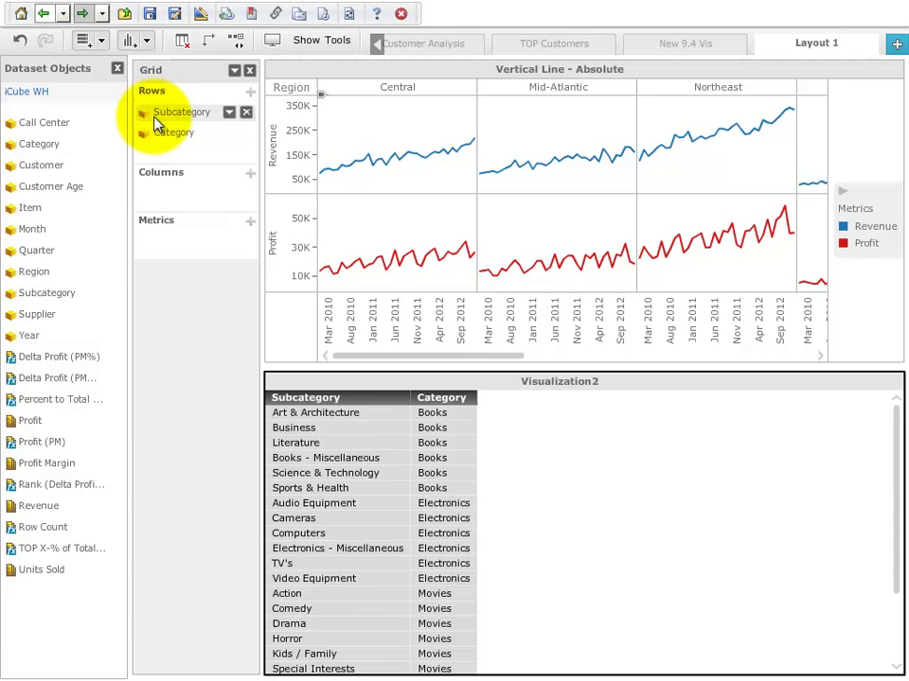
Add Units Sold, Revenue and Profit together as metrics of the new grid.
left_click(38, 420, "ctrl")
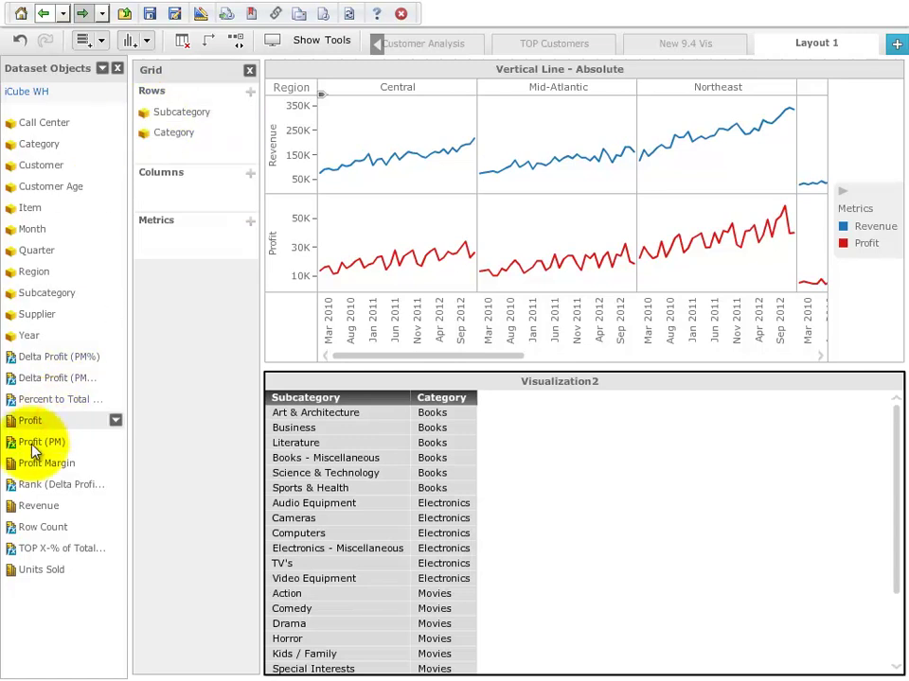
left_click(43, 505, "ctrl")
left_click(43, 569, "ctrl")
left_click_drag(38, 422, 174, 254)
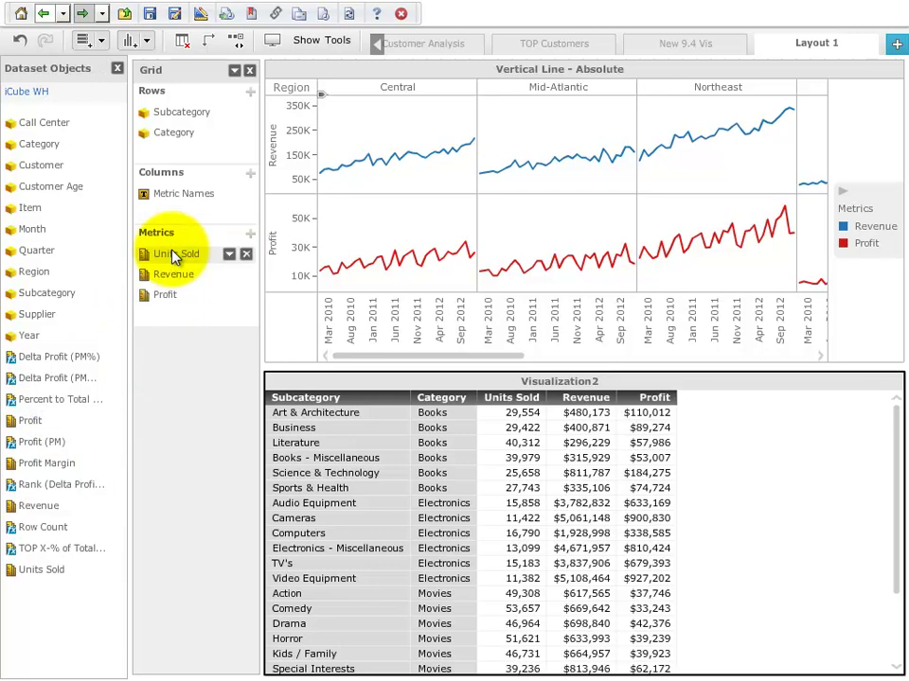
Create a Profit/Revenue metric from the grid's Revenue and Profit metrics and place it after Profit.
left_click(210, 276)
left_click(210, 272)
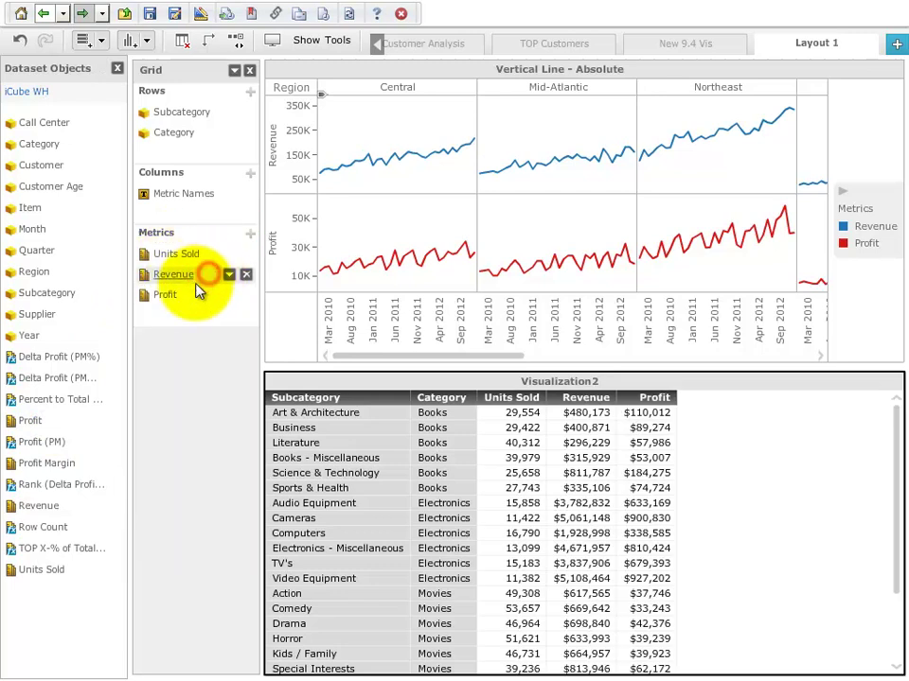
left_click(229, 297)
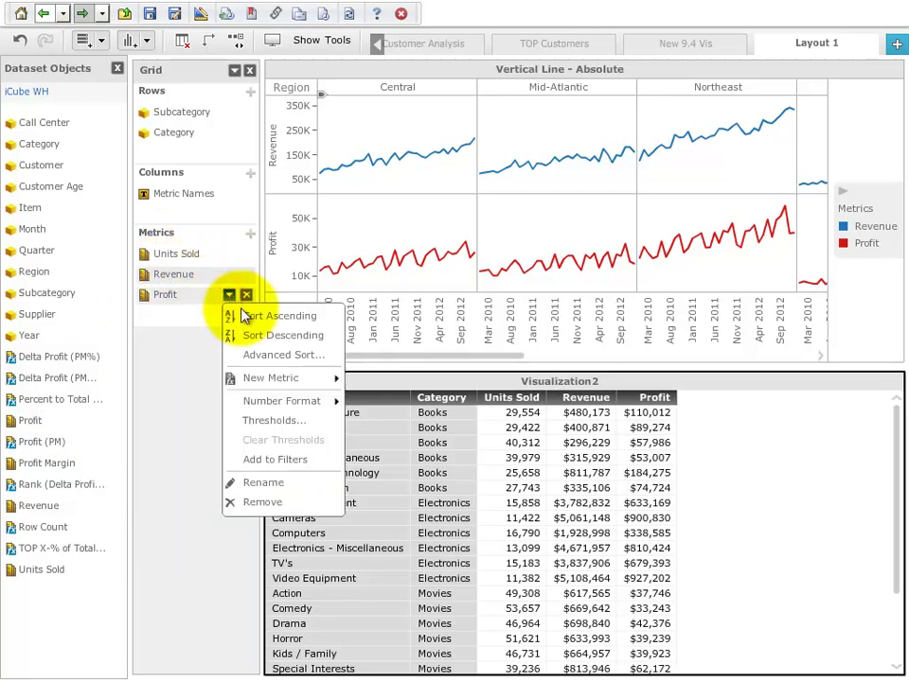
mouse_move(348, 380)
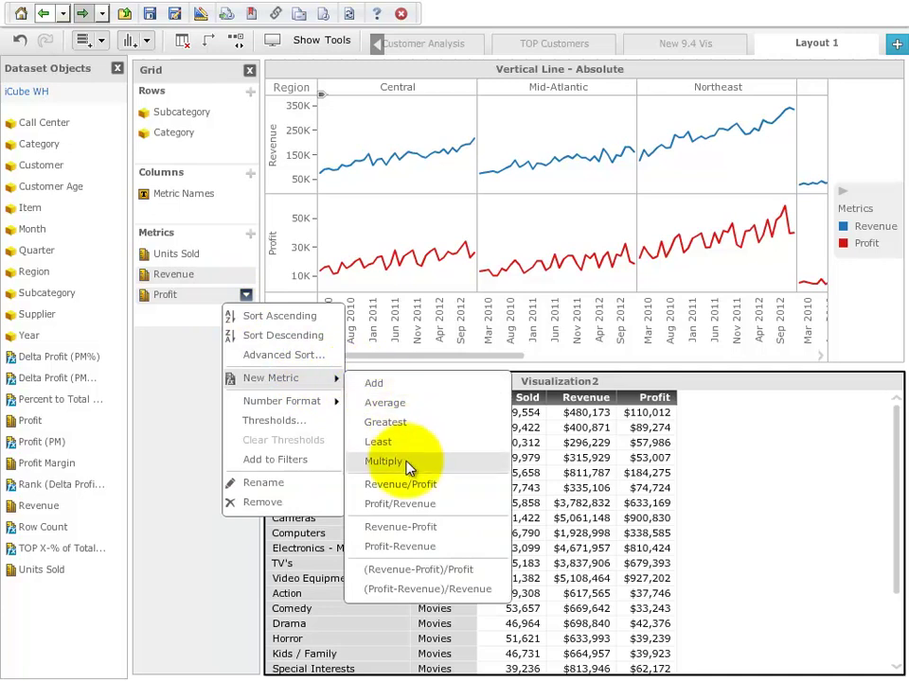
left_click(399, 504)
left_click_drag(191, 255, 200, 344)
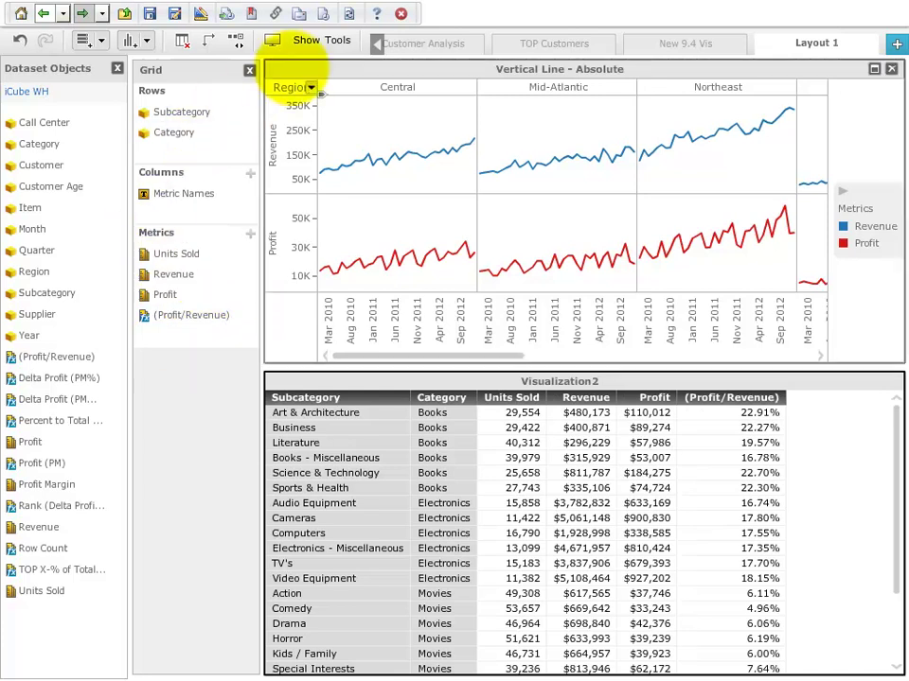
Add a Year filter displayed as radio buttons, and hide the grid editor and the dataset objects.
left_click(318, 41)
left_click(346, 83)
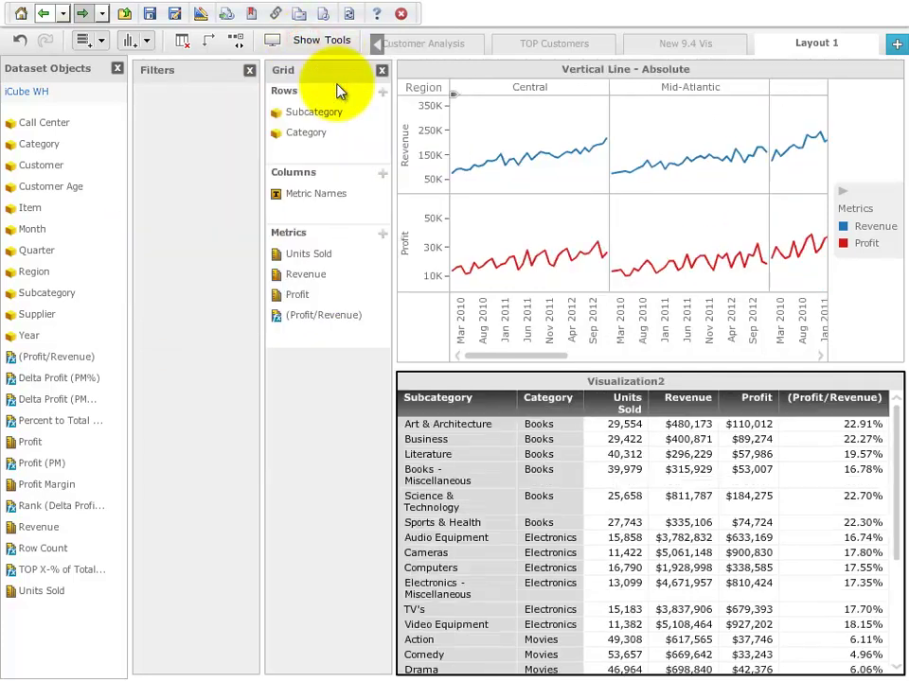
left_click_drag(34, 336, 201, 244)
left_click(250, 90)
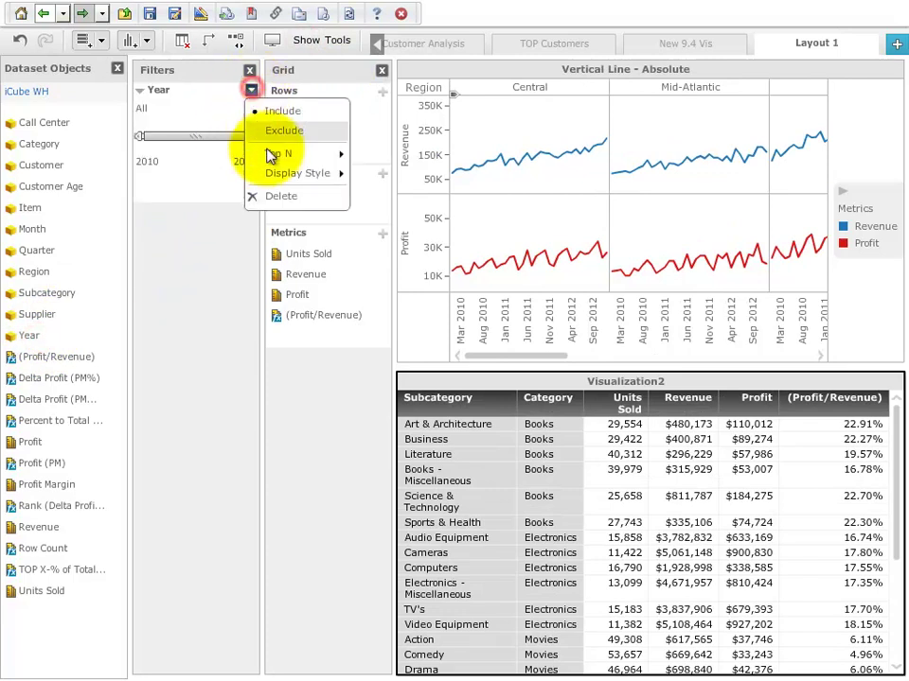
mouse_move(339, 178)
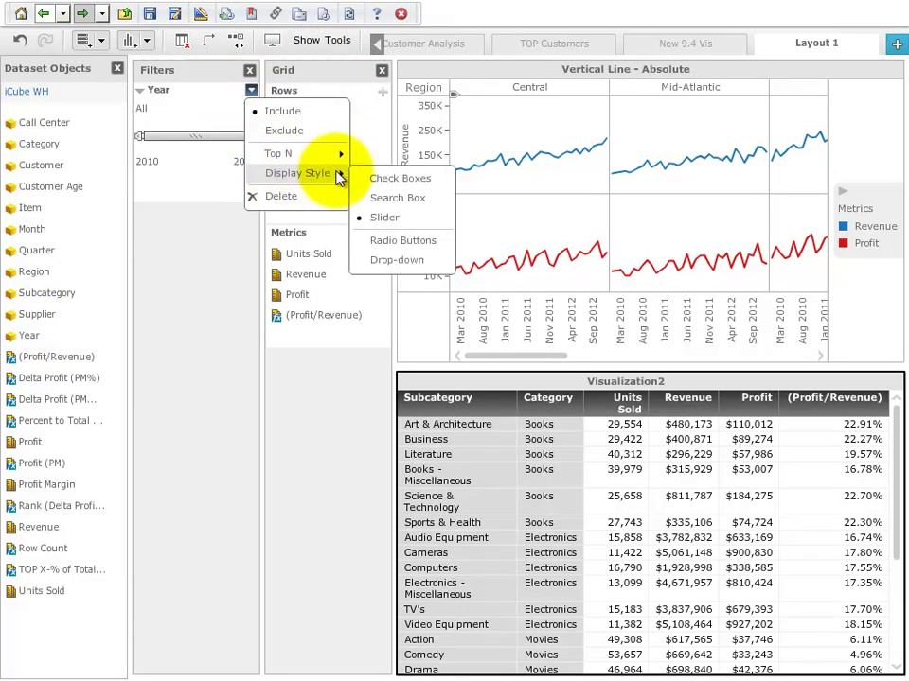
left_click(384, 241)
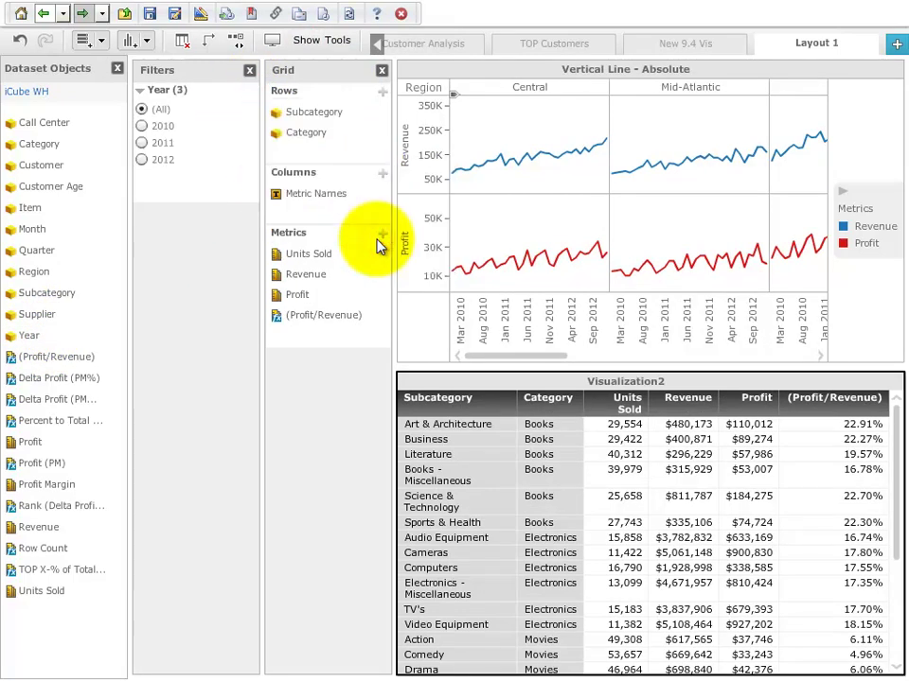
left_click(382, 73)
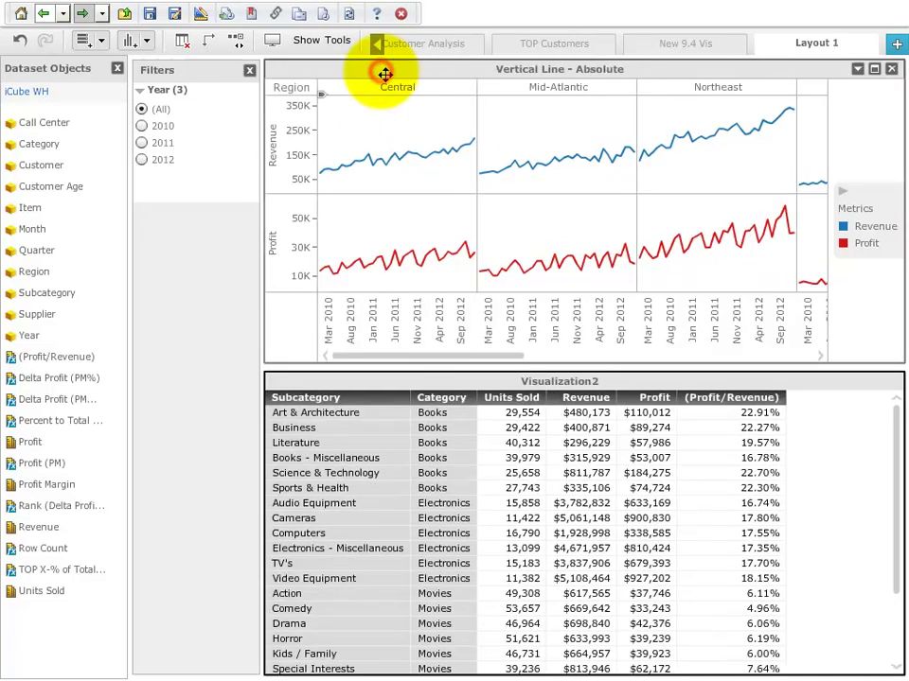
left_click(117, 71)
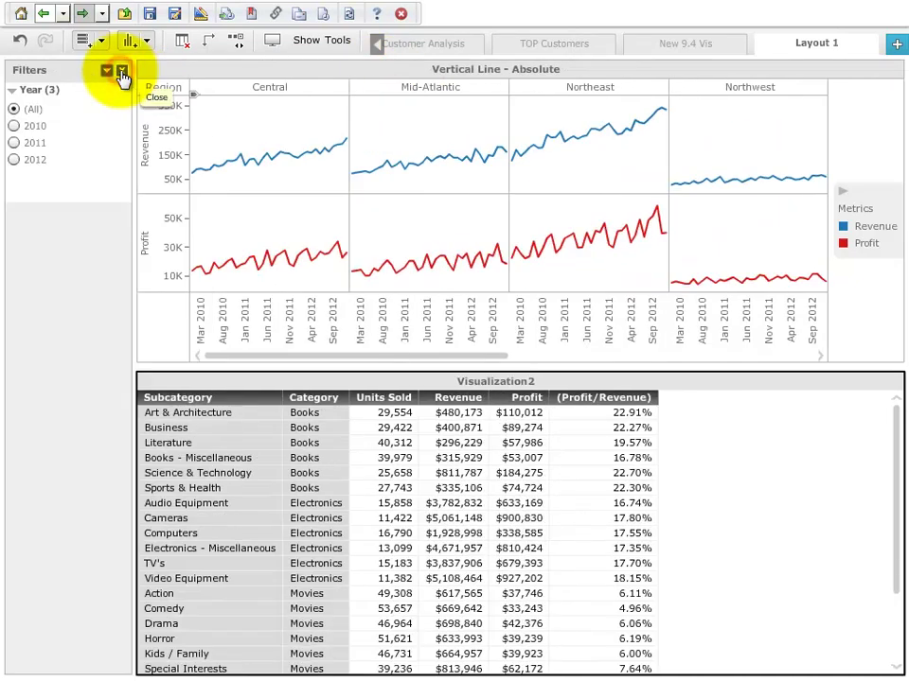
Filter both visualizations by 2010 and by 2011, and restore all years.
left_click(28, 130)
left_click(19, 143)
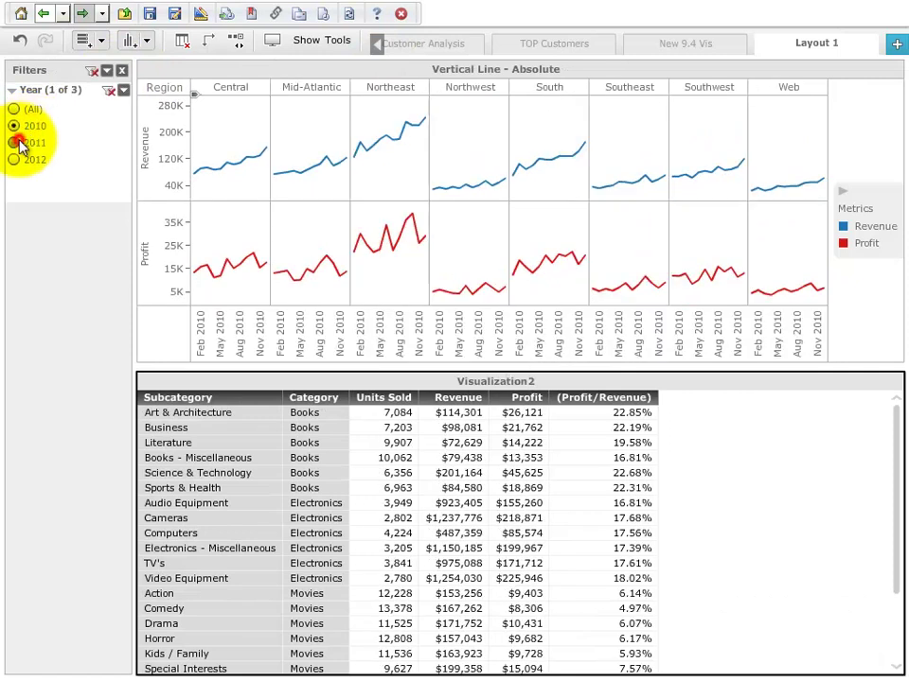
left_click(15, 109)
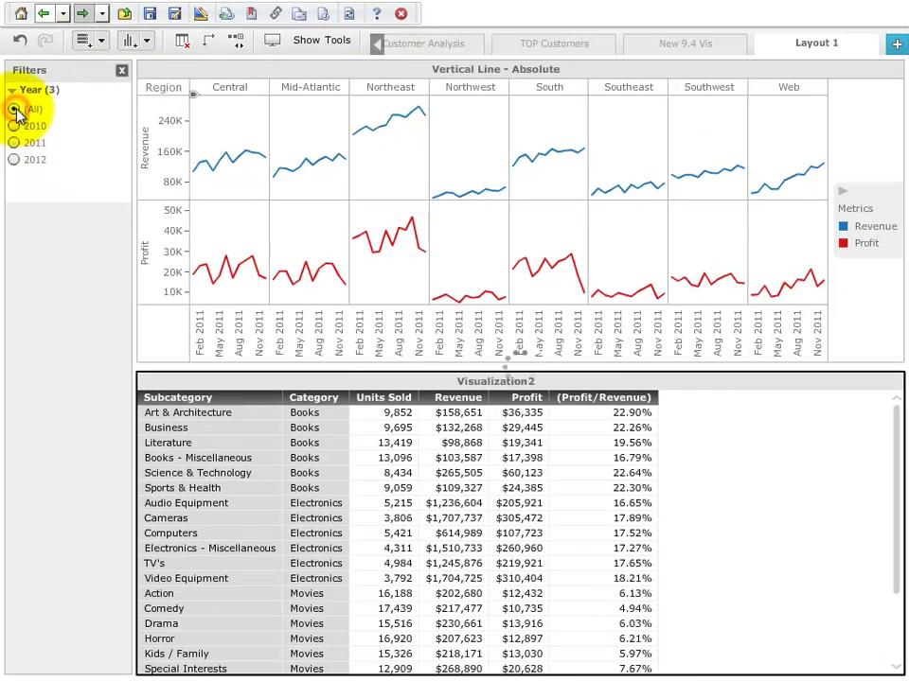
Set the line graph to filter Visualization2 when its data points are selected.
left_click(857, 69)
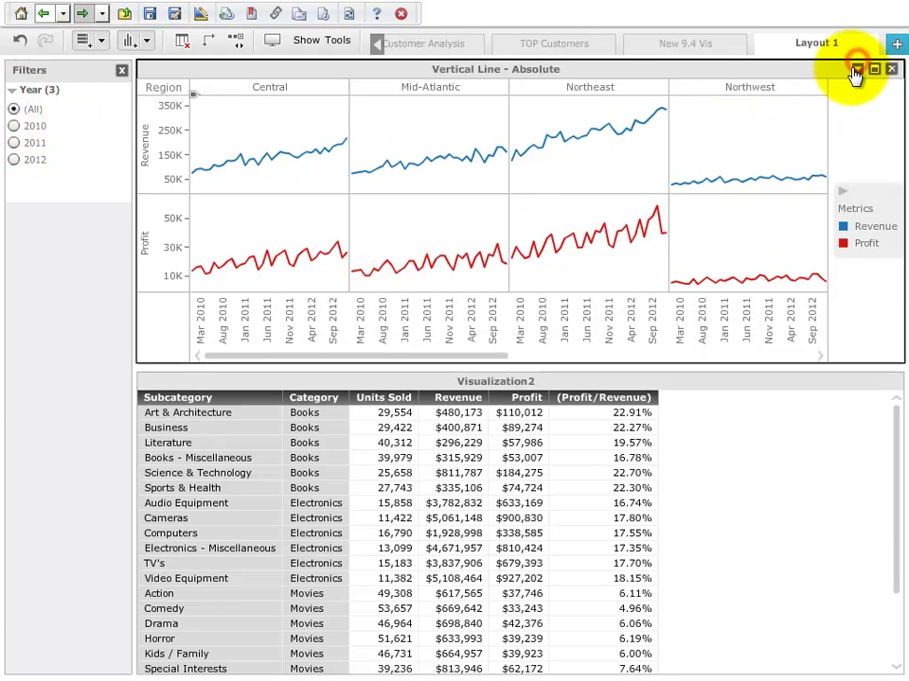
left_click(769, 172)
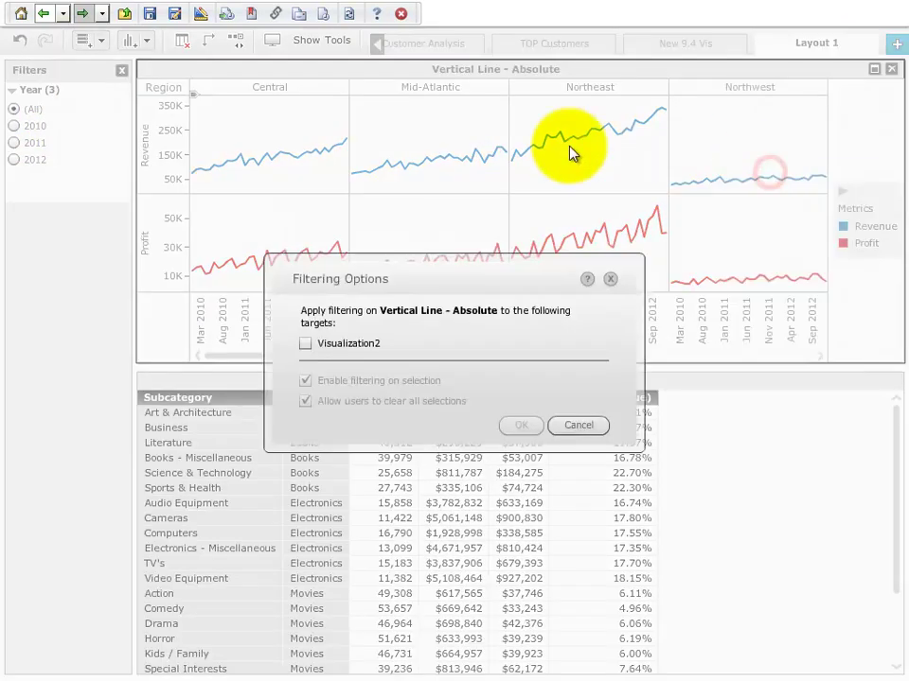
left_click(346, 346)
left_click(532, 426)
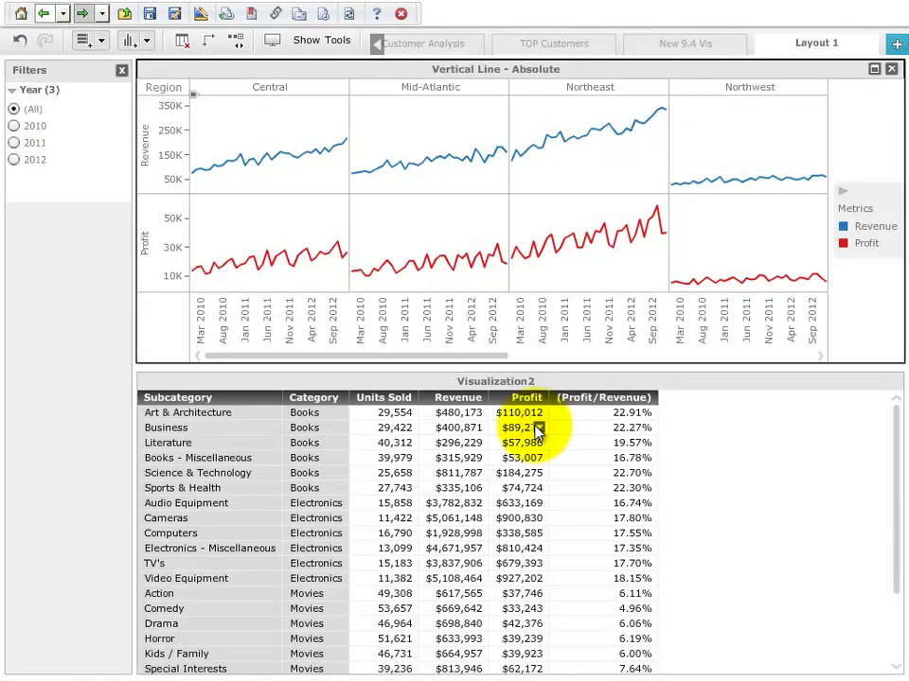
Select a range of Mid-Atlantic and Northeast revenue points in the line graph and keep only those.
left_click_drag(375, 101, 611, 189)
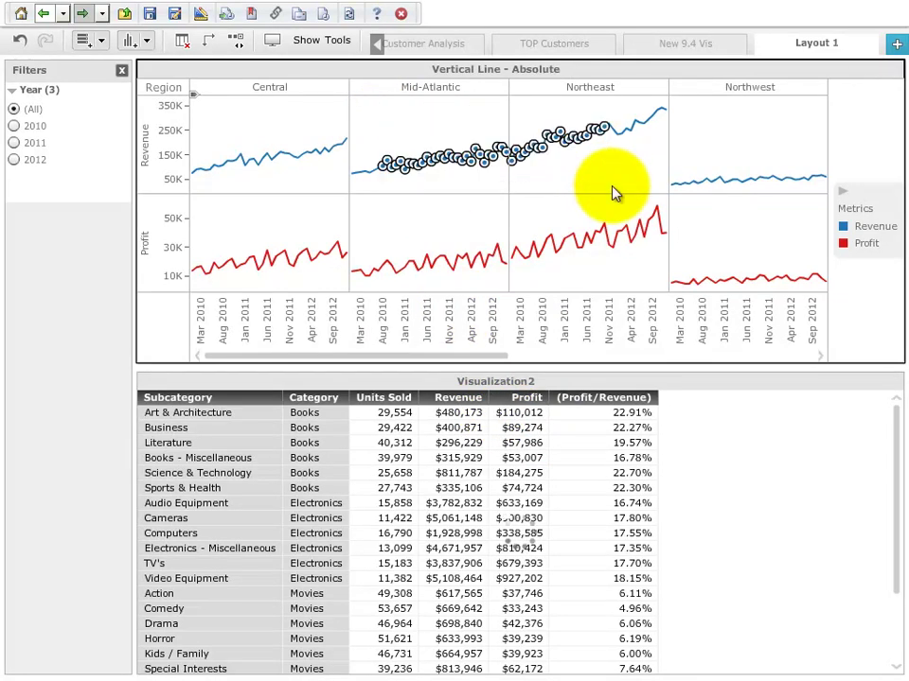
left_click(615, 117)
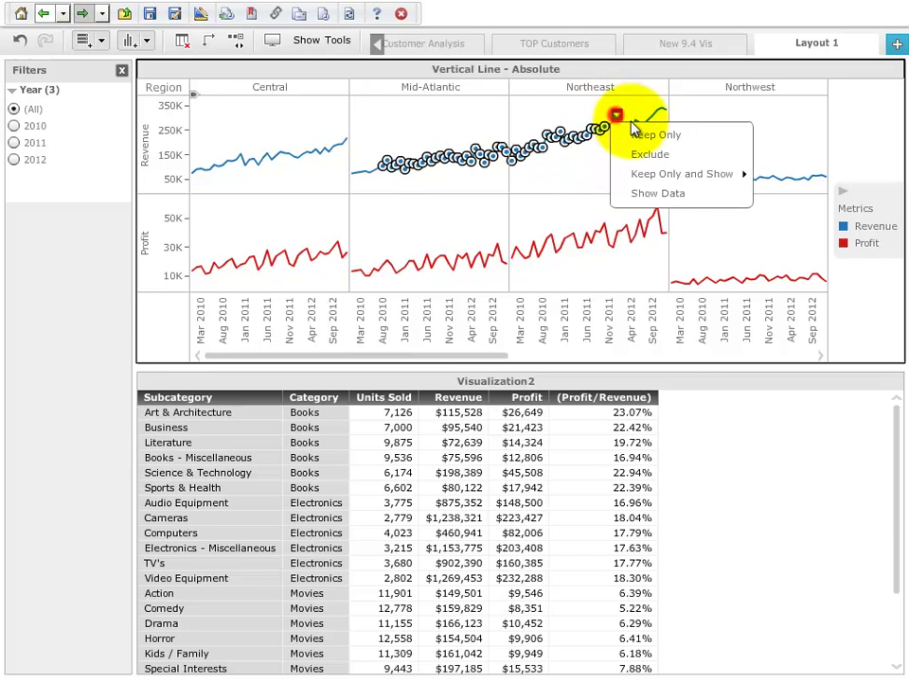
left_click(641, 134)
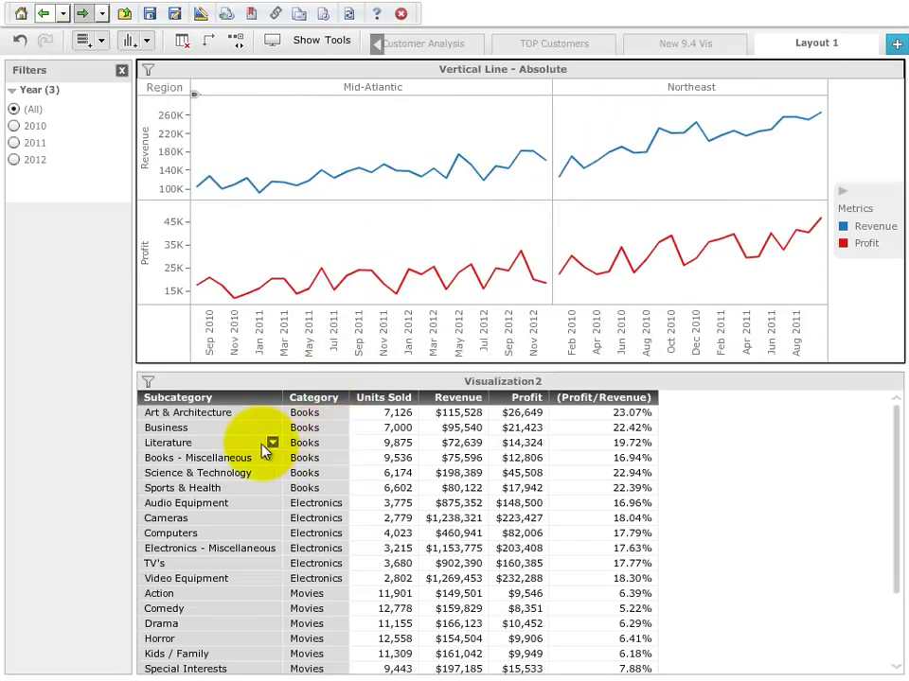
Drill the Literature, Books - Miscellaneous and Science & Technology subcategories in the grid down to Item.
left_click_drag(244, 448, 261, 479)
left_click(272, 473)
left_click(320, 534)
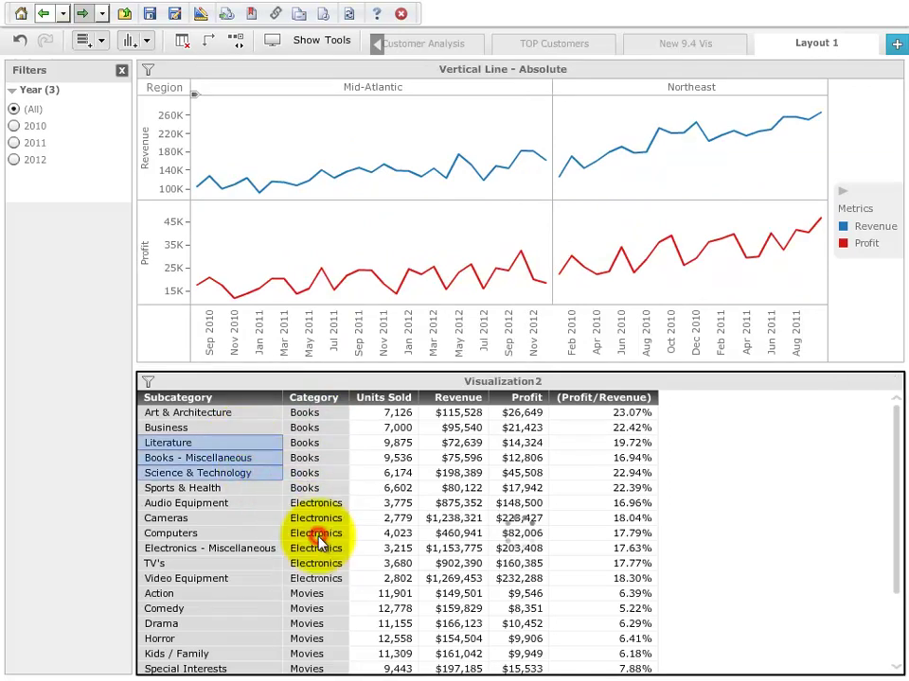
Move the Category column to the beginning of the Visualization2 grid.
left_click(452, 401)
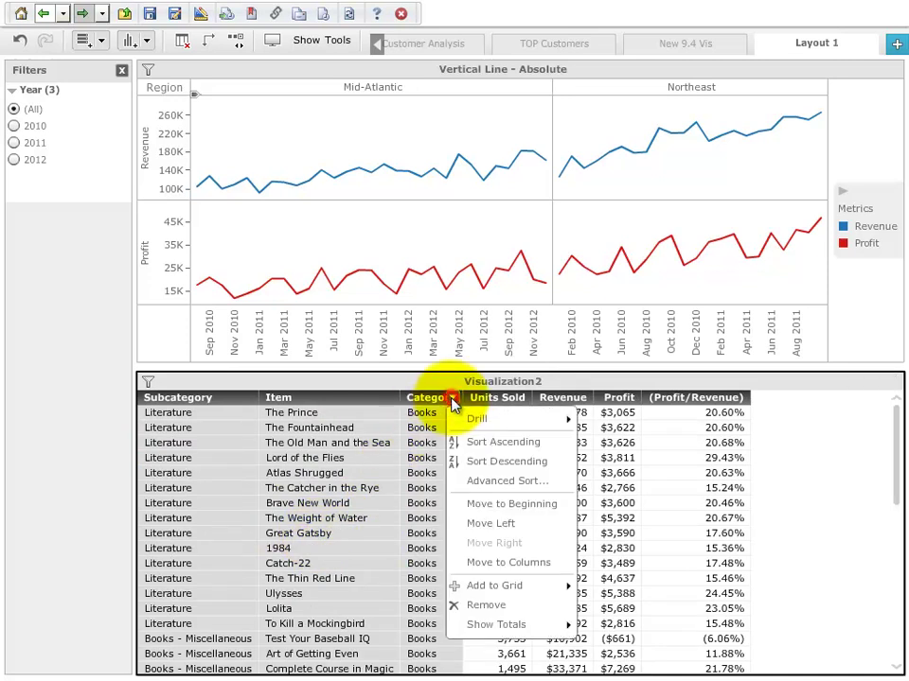
left_click(511, 505)
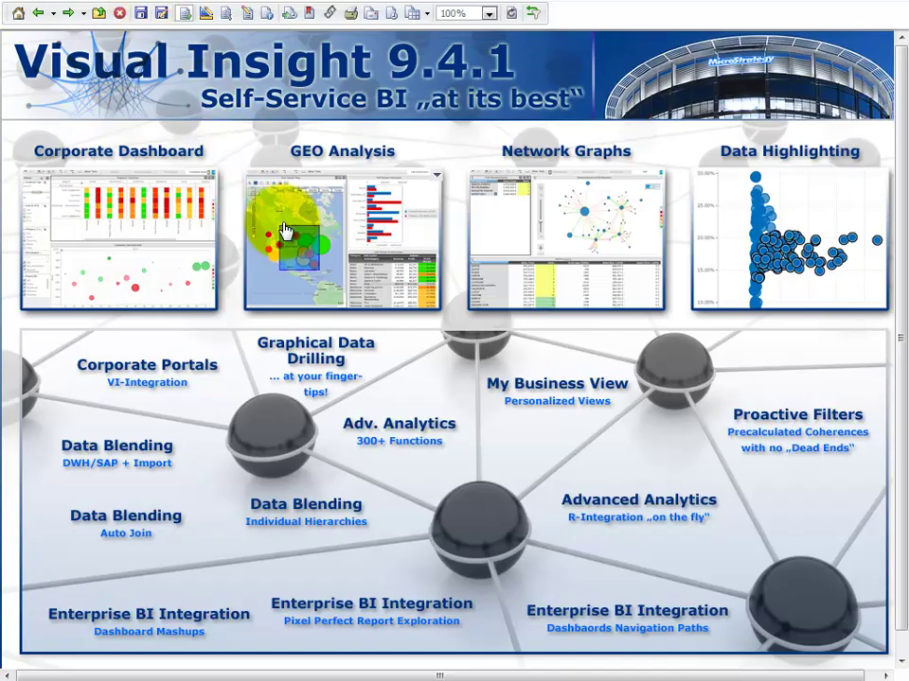
Open the GEO Analysis dashboard and area-select the central and southeastern US call centers on the map.
left_click(284, 229)
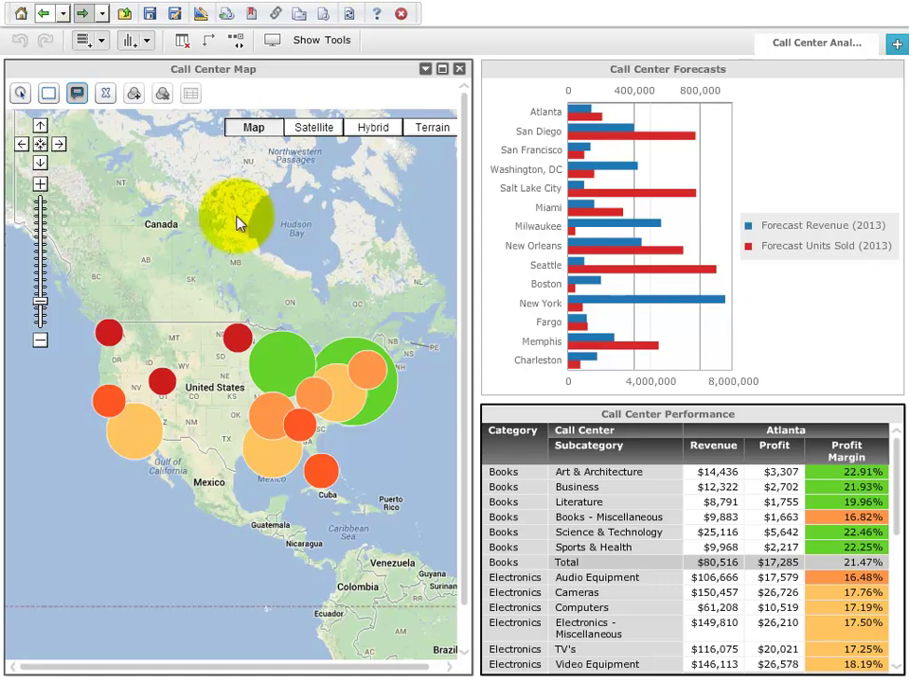
left_click(48, 93)
left_click_drag(164, 272, 350, 512)
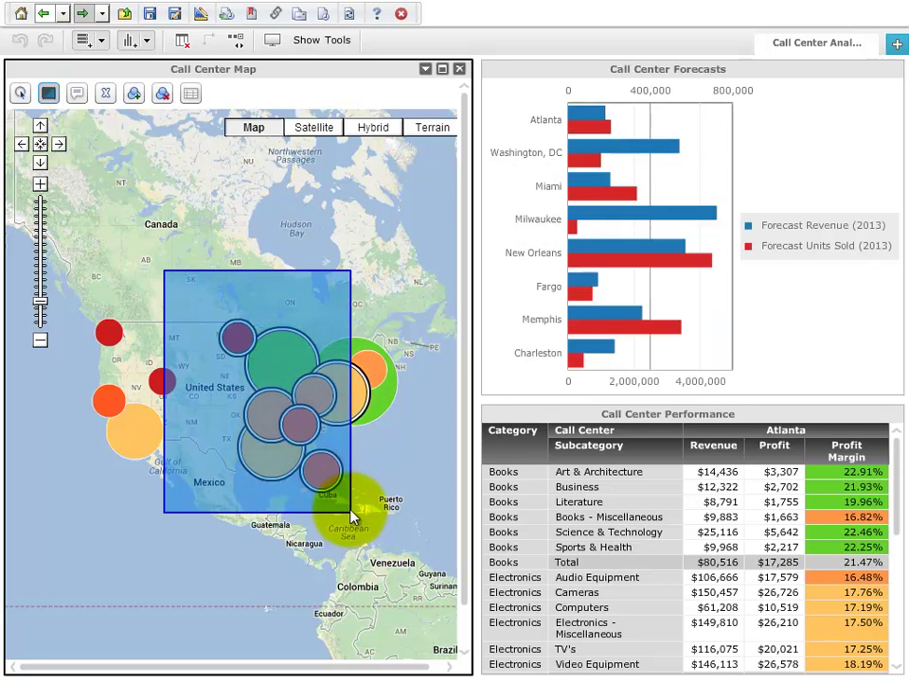
View the Call Center Performance grid for Miami, New Orleans and Memphis in turn by selecting their forecast bars.
left_click(580, 186)
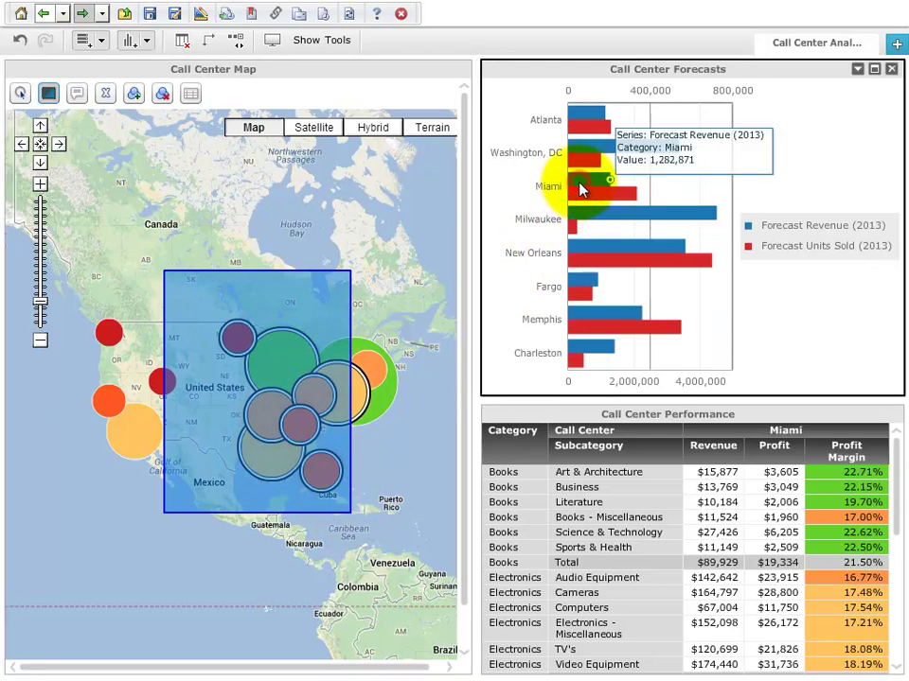
left_click(582, 255)
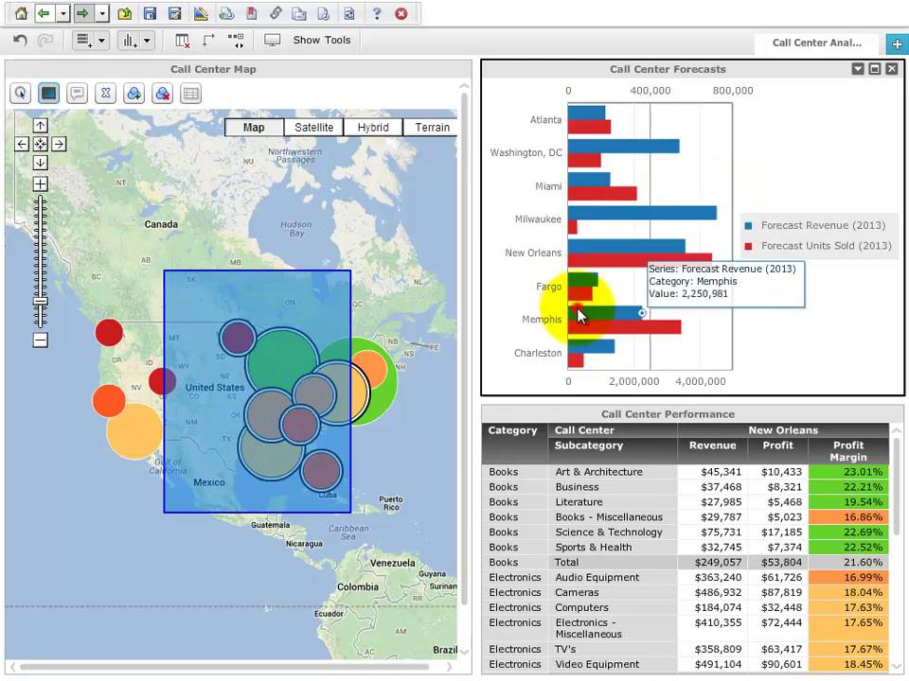
left_click(579, 316)
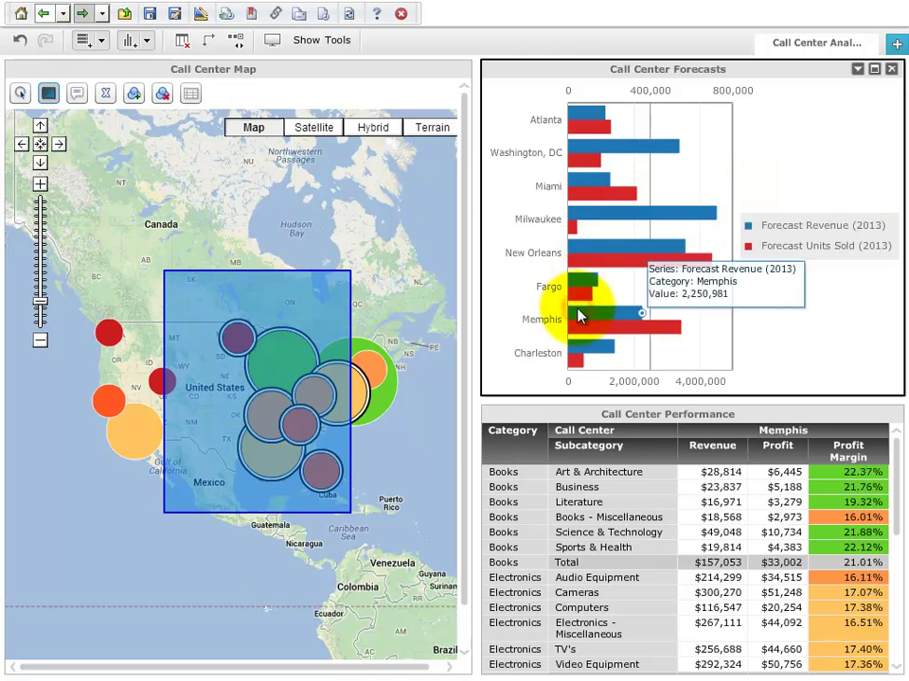
View and close the data behind the selected map call centers, and area-select the western US call centers.
left_click(189, 94)
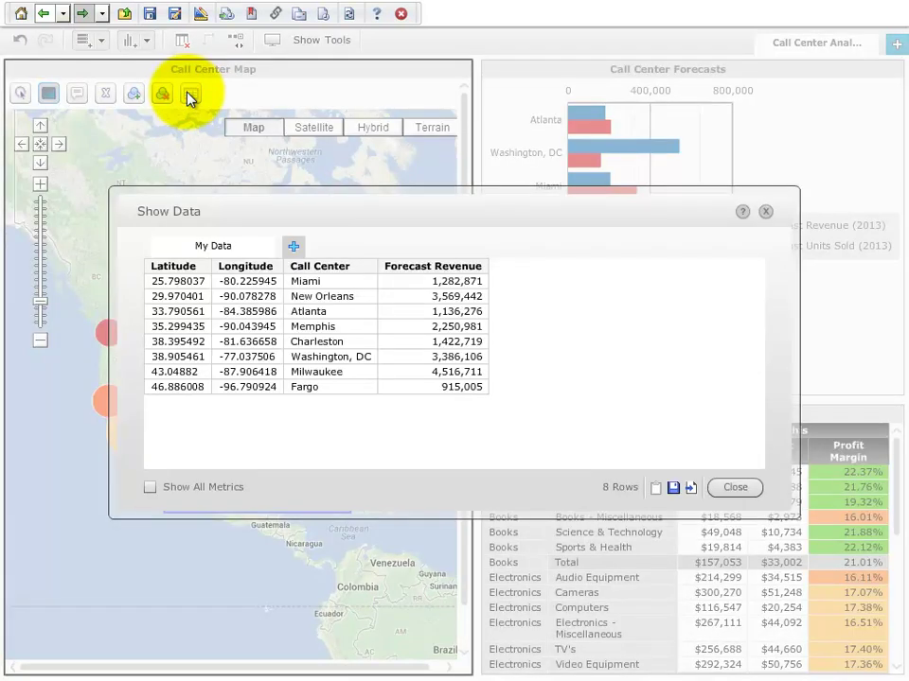
left_click(765, 212)
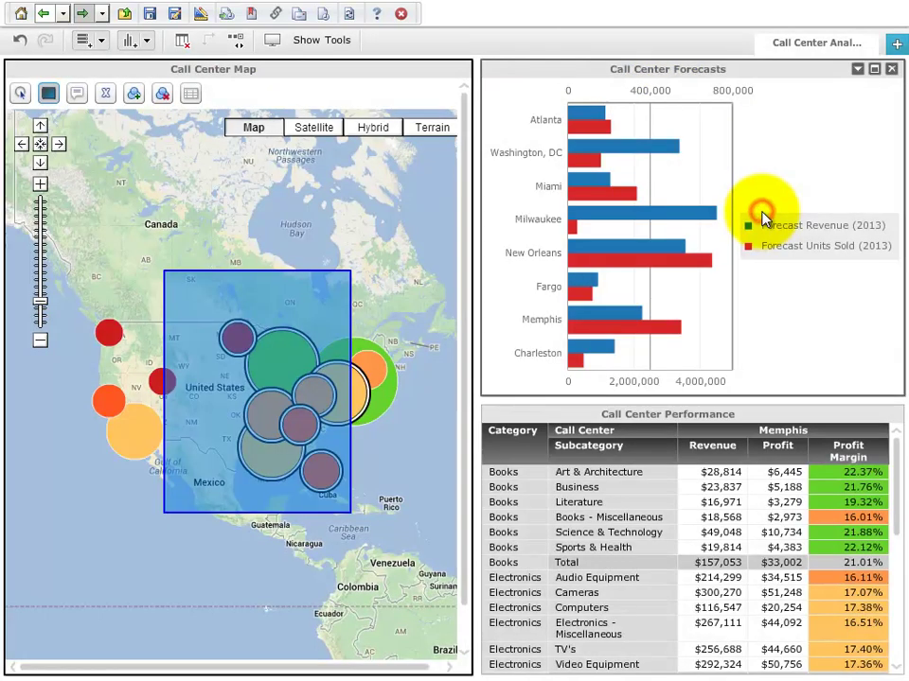
left_click_drag(72, 285, 119, 357)
left_click_drag(137, 397, 184, 419)
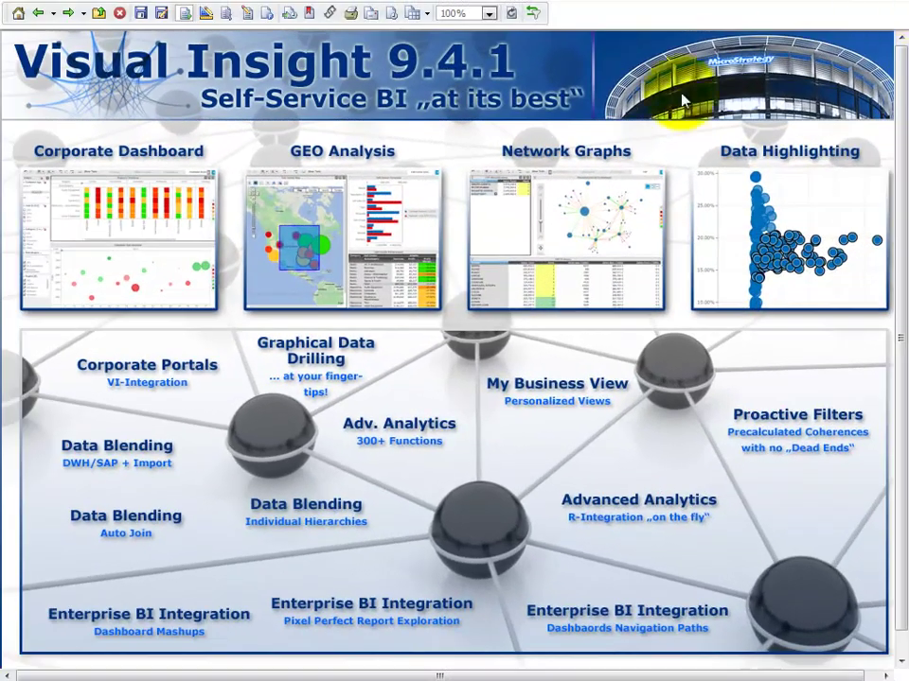
Open the Network Graphs dashboard and keep only the manufacturers SANOFI-AVENTIS, PFIZER PHARMA and NOVARTIS PHARMA.
left_click(622, 208)
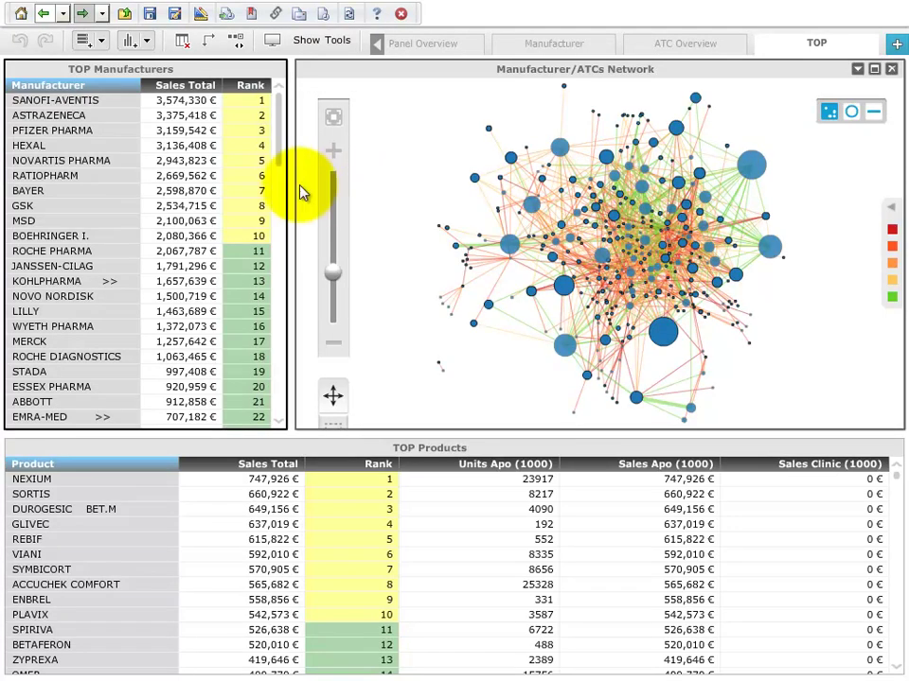
left_click(89, 104)
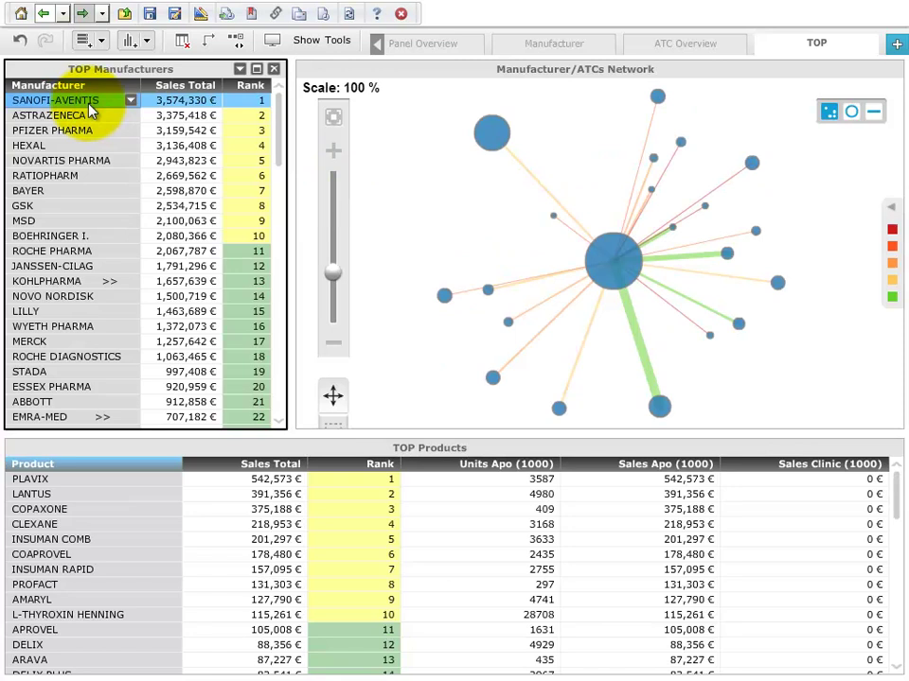
left_click(63, 132, "ctrl")
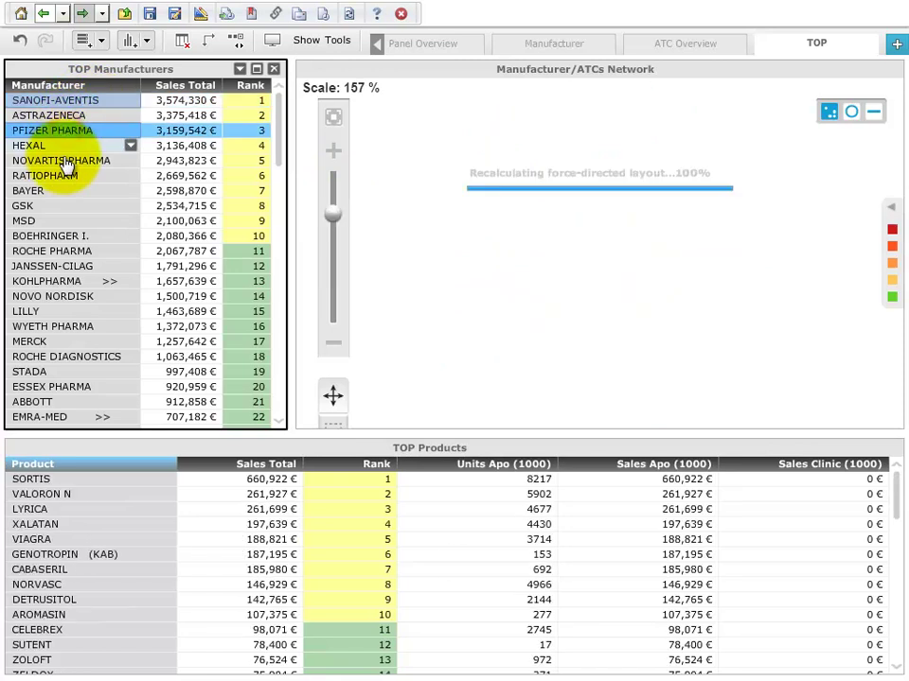
left_click(61, 163, "ctrl")
left_click(127, 160)
left_click(154, 185)
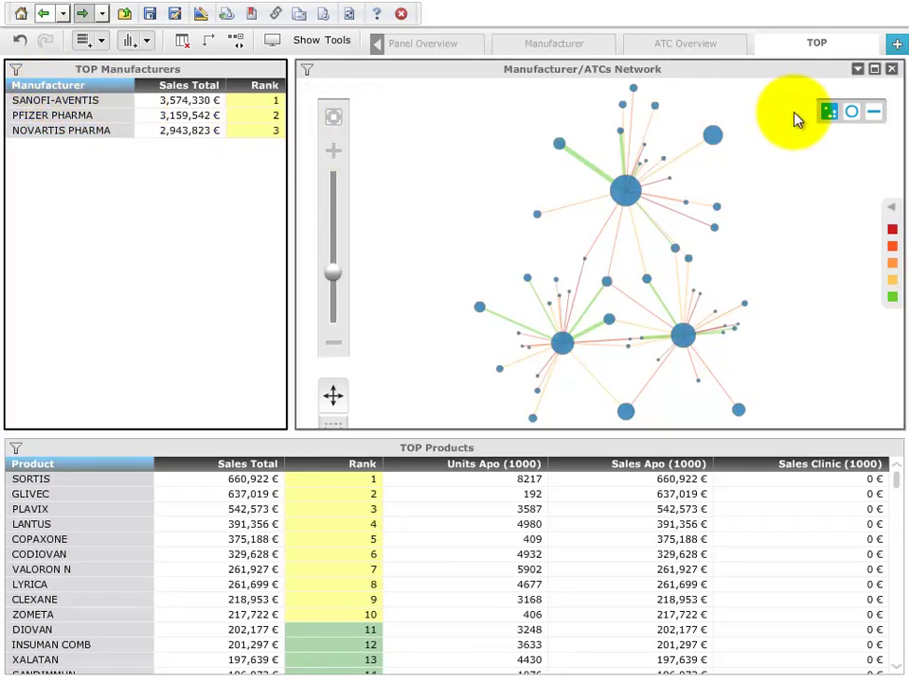
Maximize the Manufacturer/ATCs Network, inspect the nodes shared between the three manufacturers, and restore its original size.
left_click(874, 70)
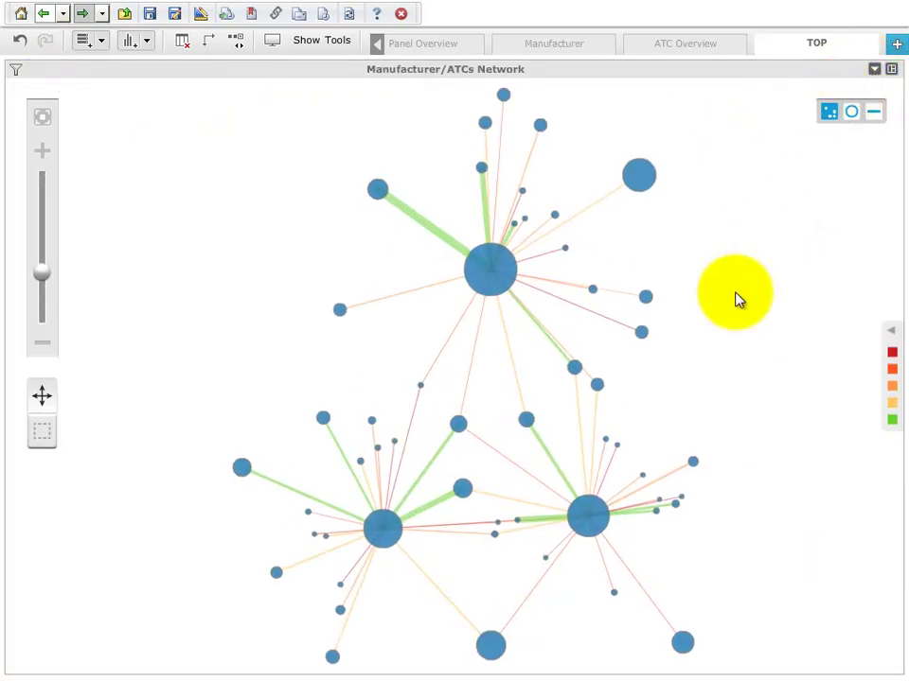
mouse_move(528, 419)
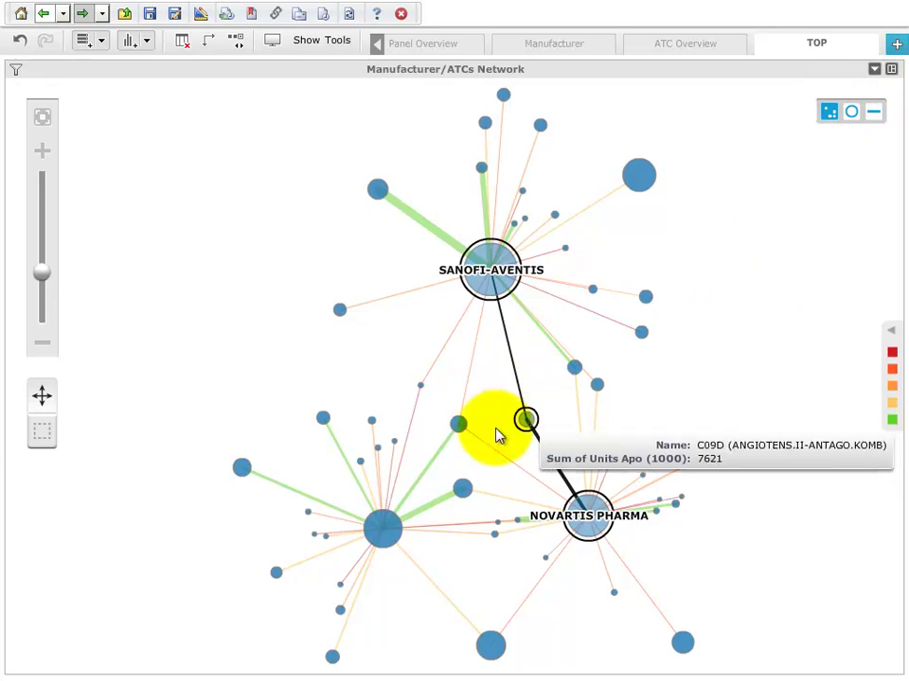
mouse_move(458, 426)
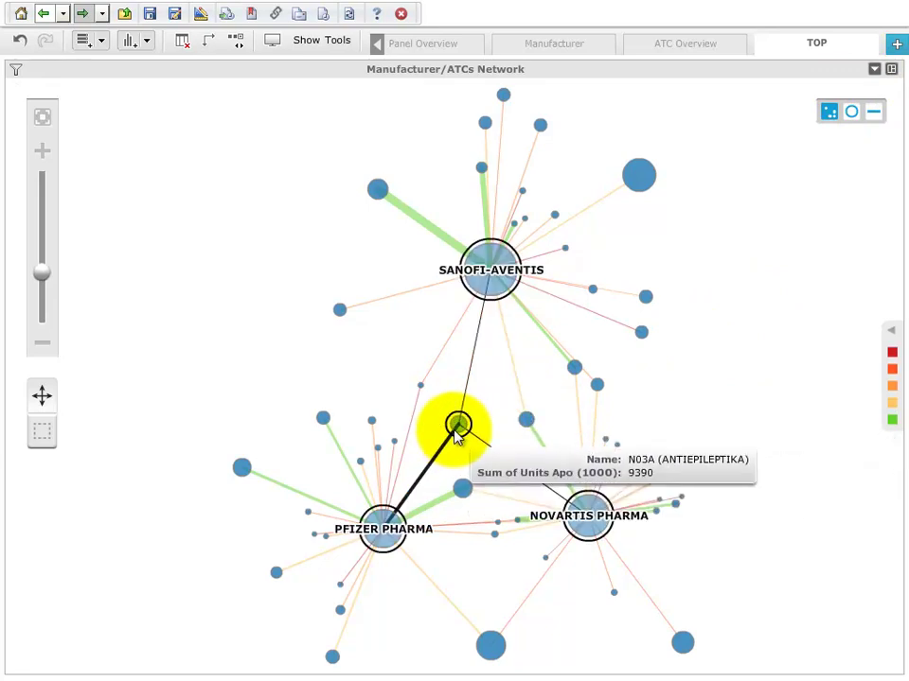
mouse_move(444, 456)
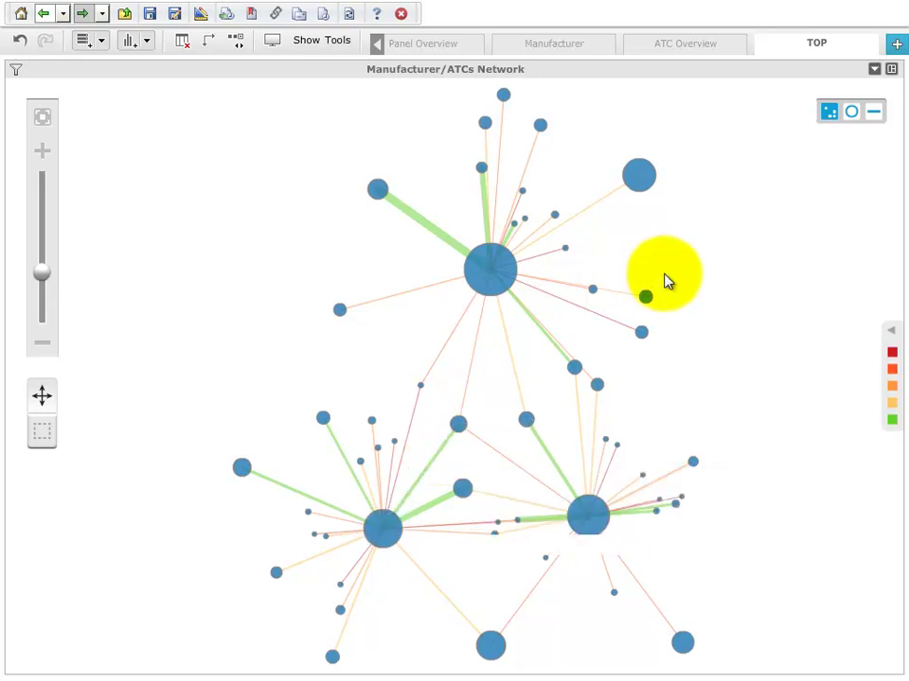
left_click(890, 71)
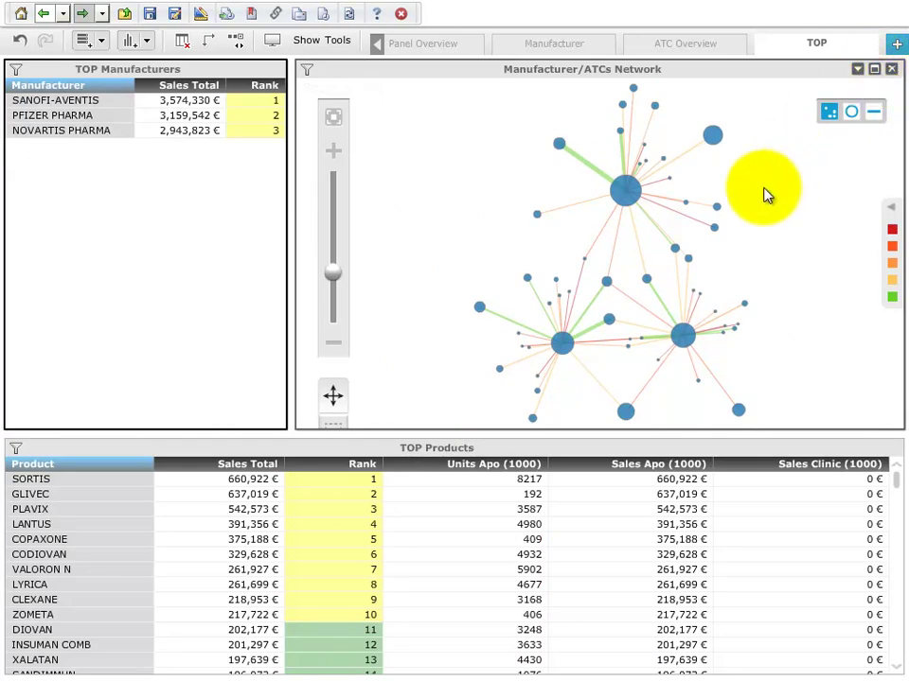
Filter the grids by the N03A (ANTIEPILEPTIKA) node and add Manufacturer as the first column of the TOP Products grid.
left_click(607, 283)
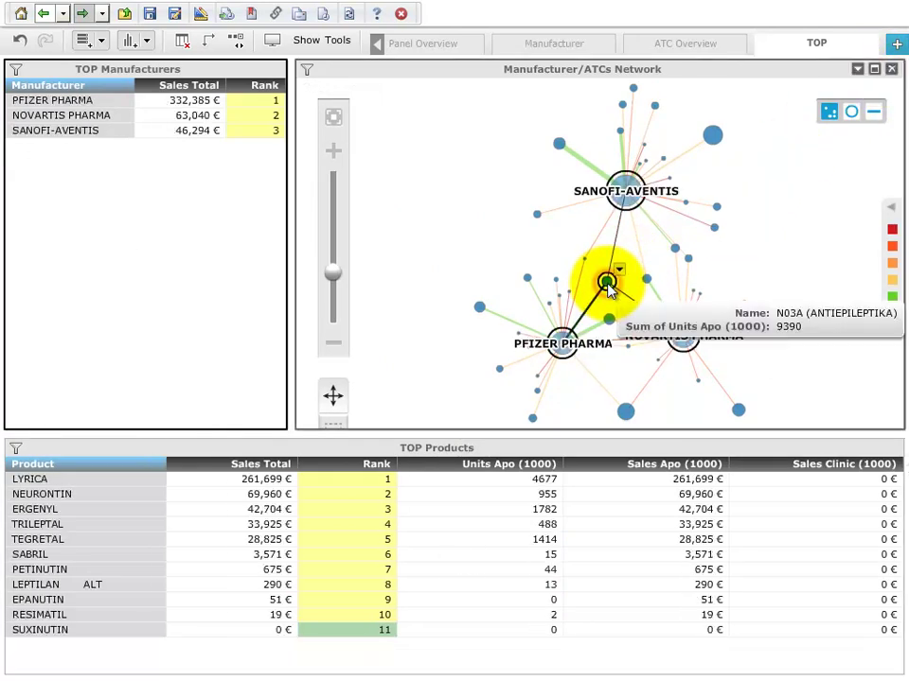
left_click(157, 466)
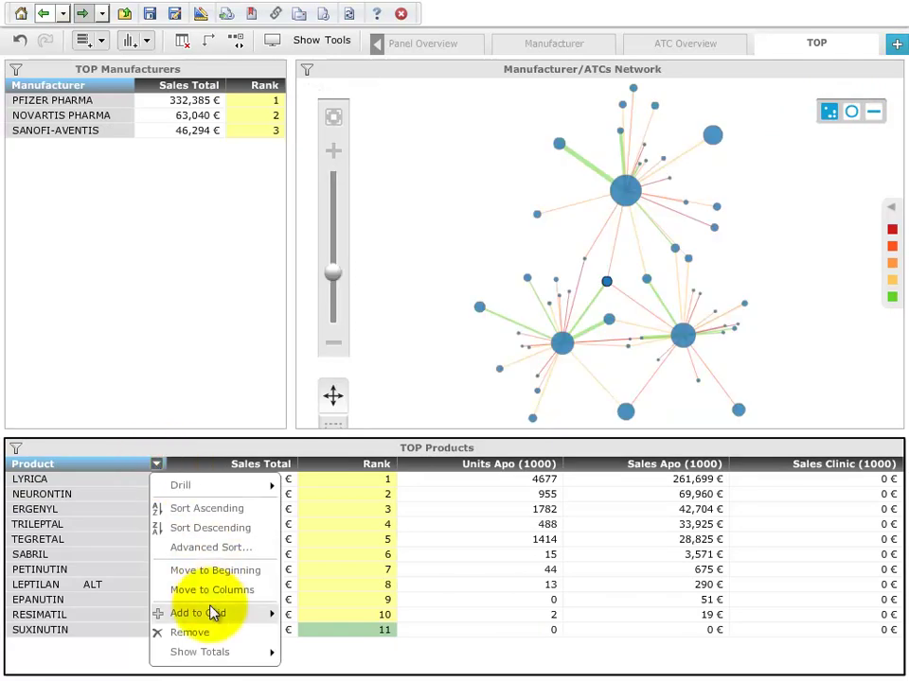
mouse_move(257, 612)
left_click(299, 245)
left_click(457, 657)
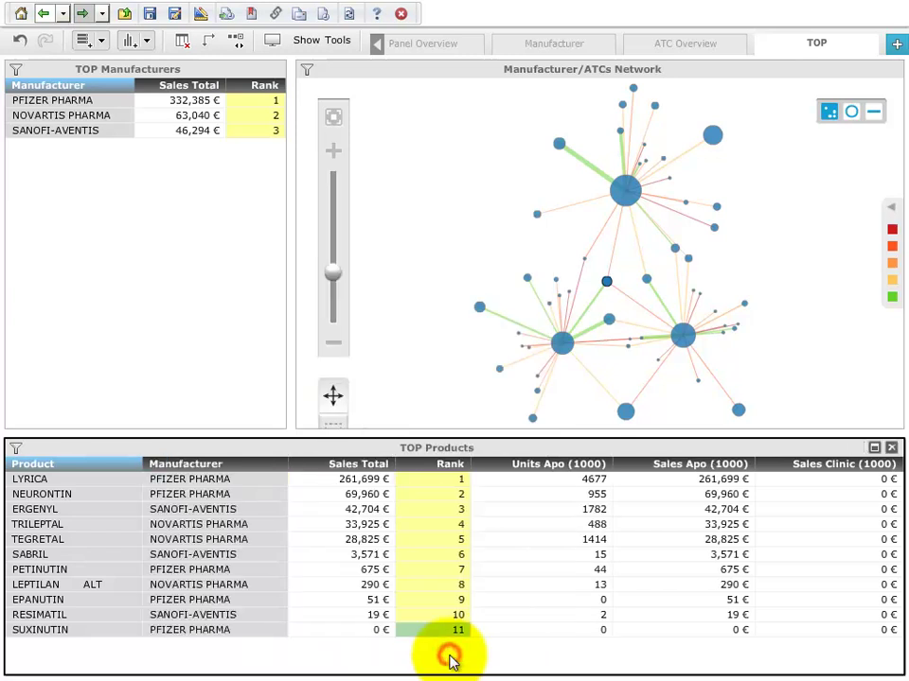
left_click(277, 465)
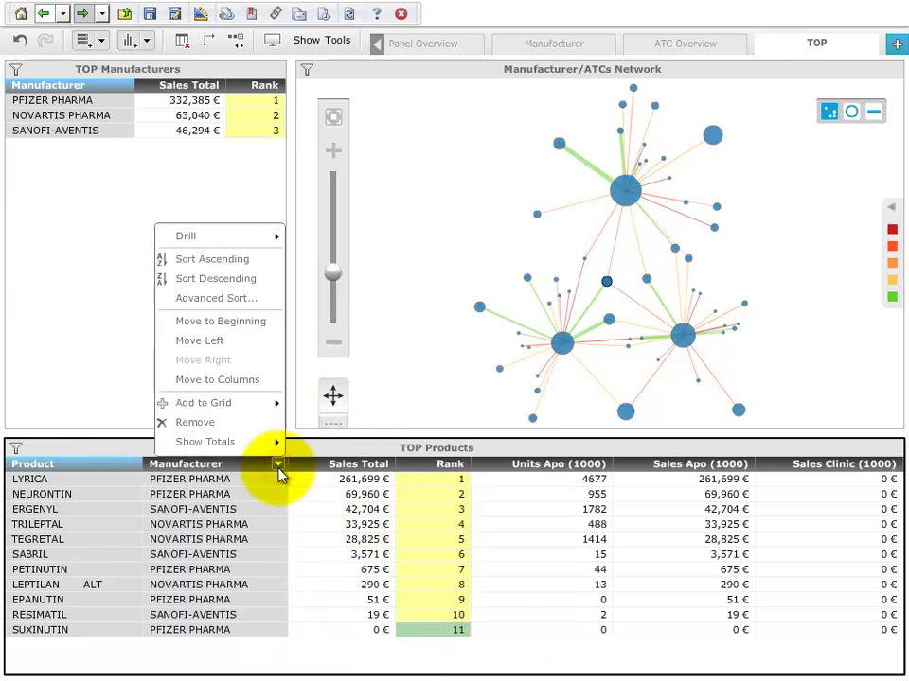
left_click(194, 325)
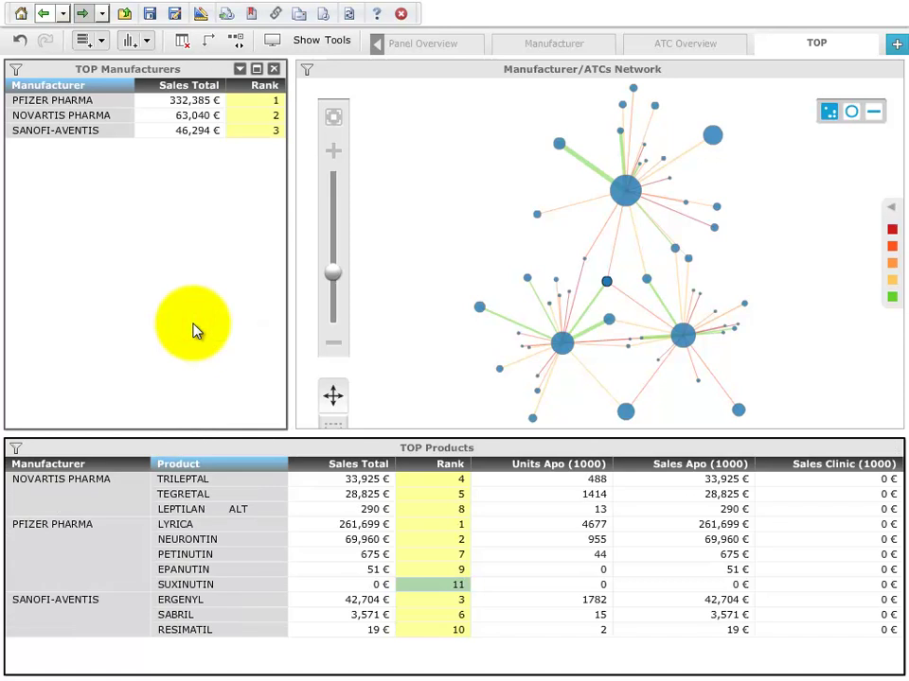
Filter the grids by the small node shared by SANOFI-AVENTIS and PFIZER PHARMA, and by the C09D (ANGIOTENS.II-ANTAGO.KOMB) node.
left_click(584, 258)
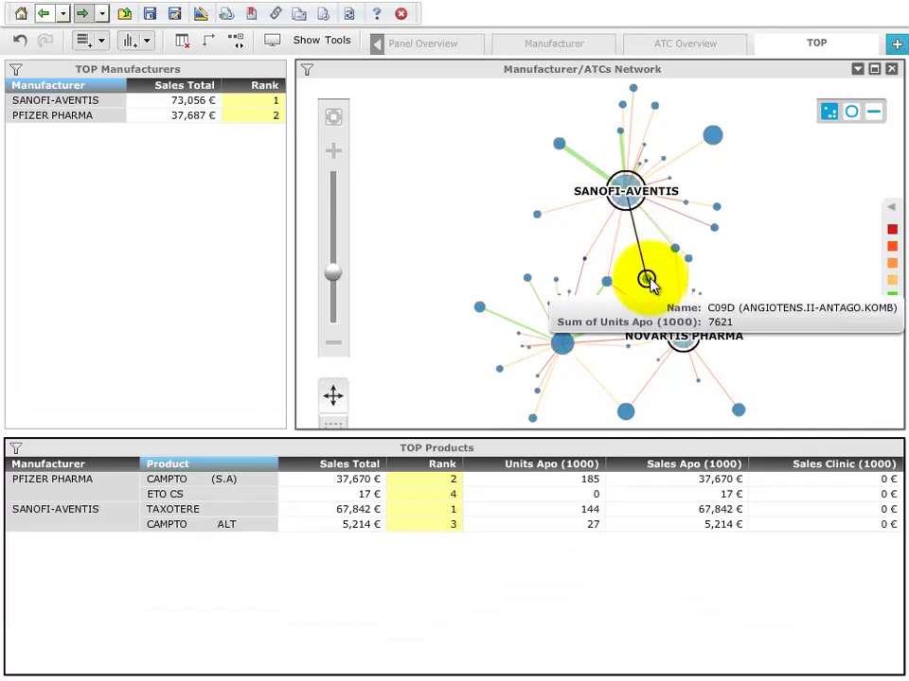
left_click(648, 280)
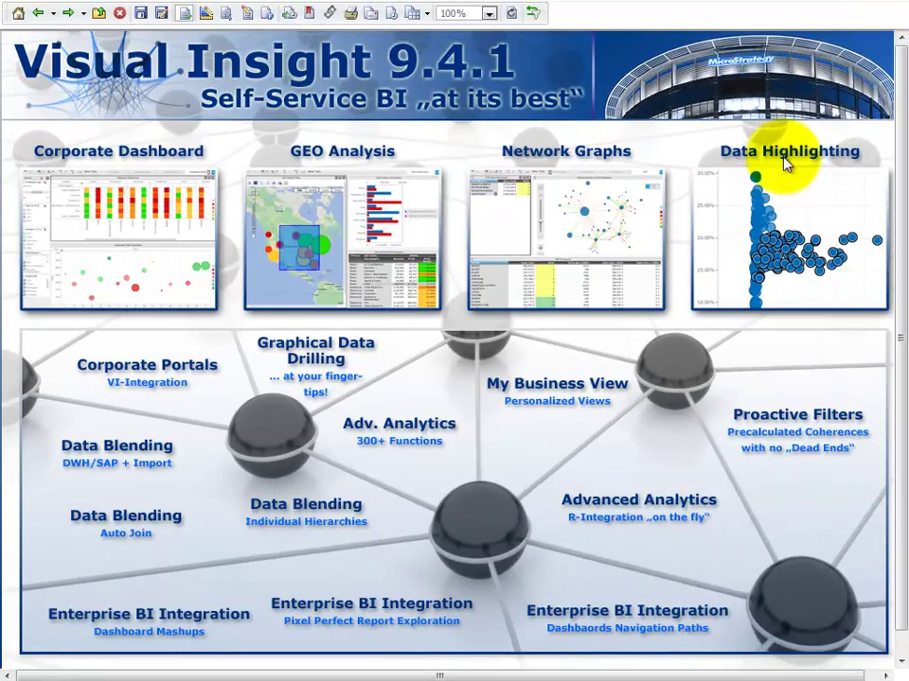
Open the Data Highlighting dashboard and inspect the details of individual products in the scatter graph.
left_click(779, 238)
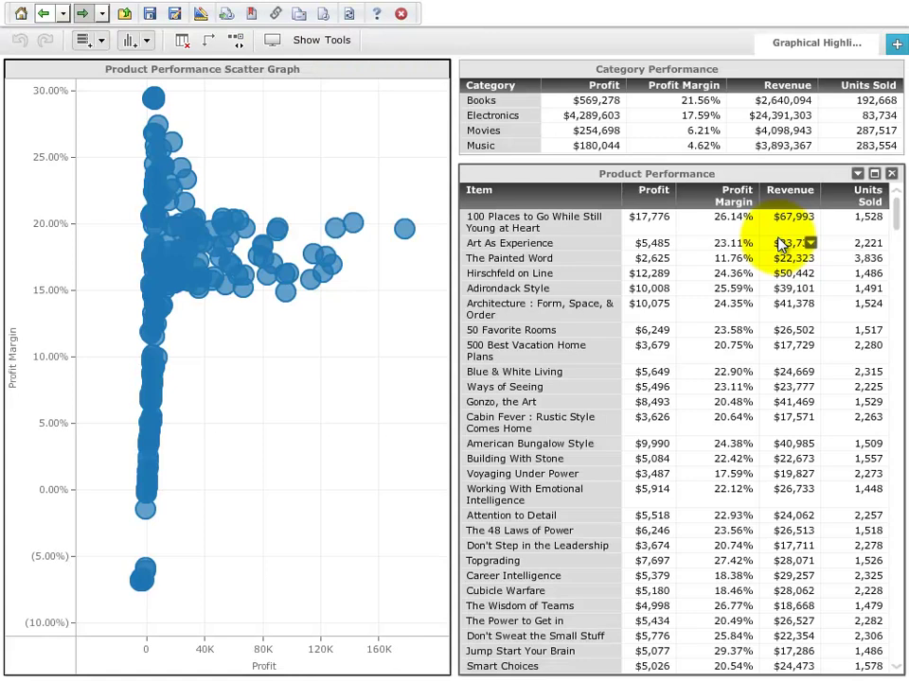
mouse_move(234, 254)
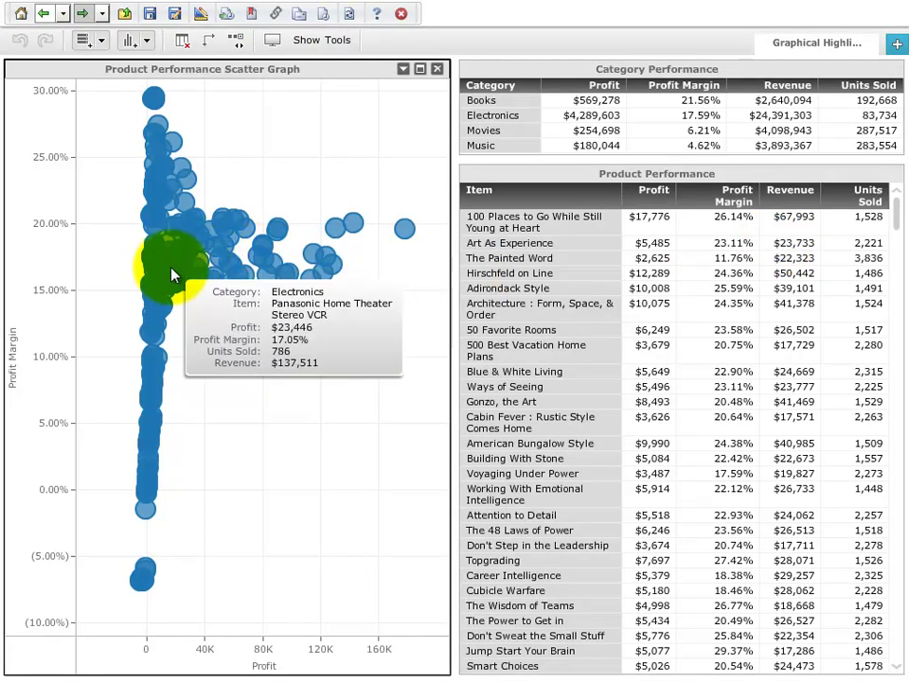
mouse_move(156, 311)
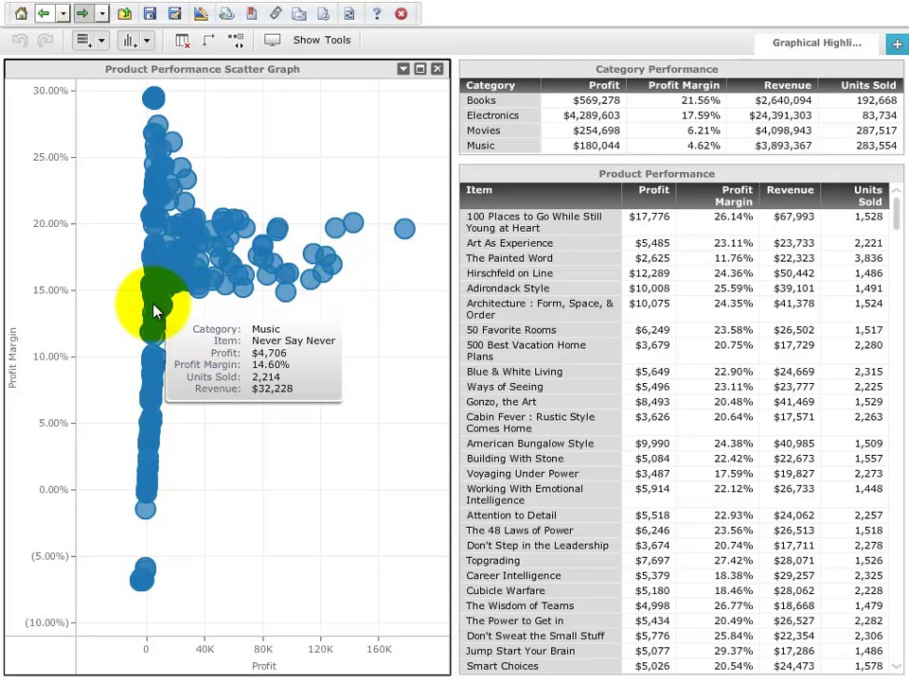
Keep only the block of scatter points with profit from about 35K to 130K, and undo that filter.
left_click_drag(333, 161, 197, 326)
left_click(318, 171)
left_click(340, 193)
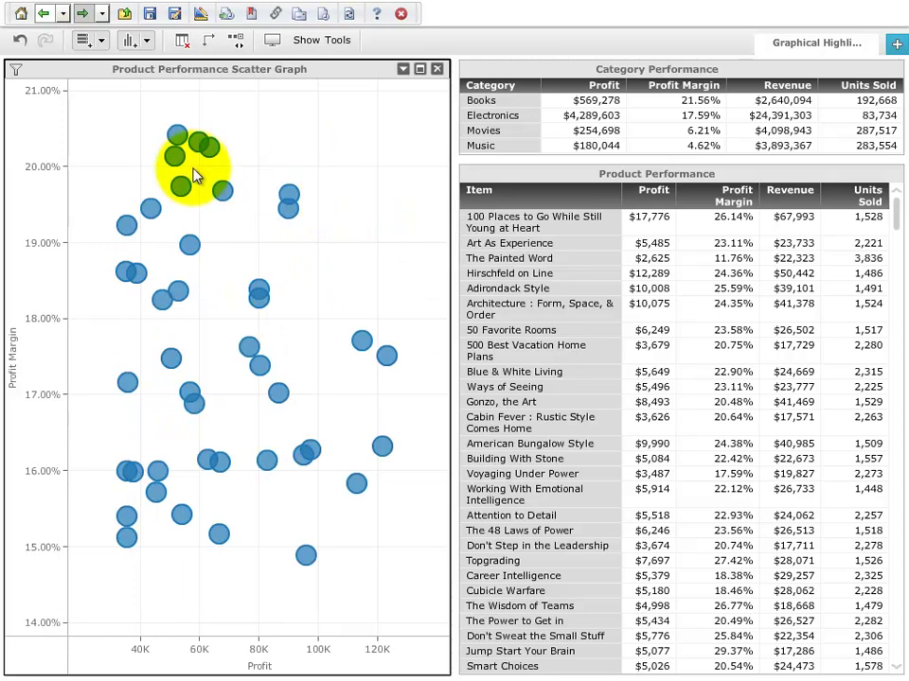
left_click(21, 43)
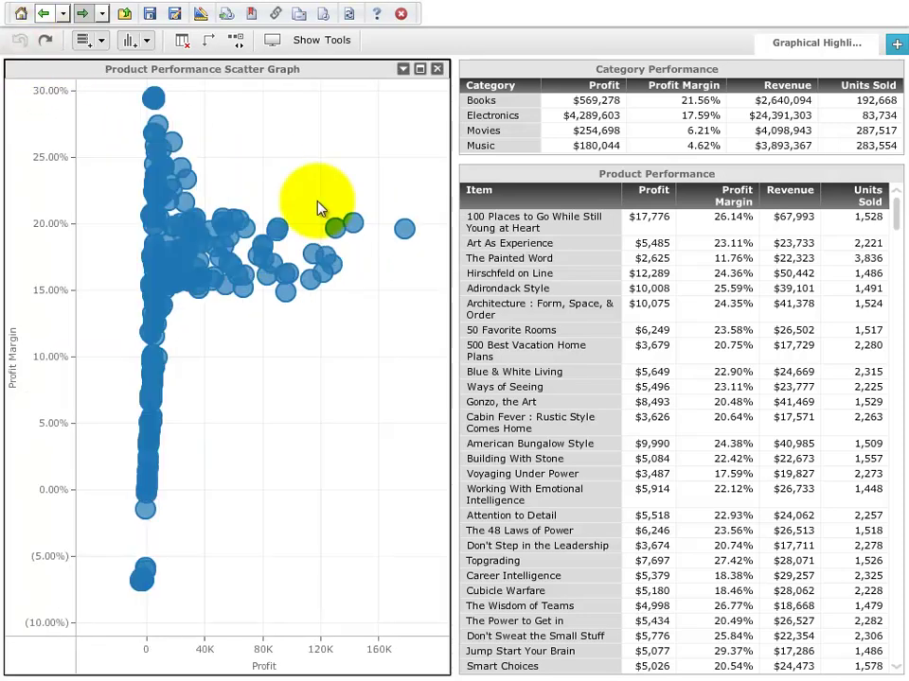
Keep only The Painted Word, Architecture, 500 Best Vacation Home Plans, Cabin Fever and Working With Emotional Intelligence in the Product Performance grid, and undo that filter.
left_click(479, 266)
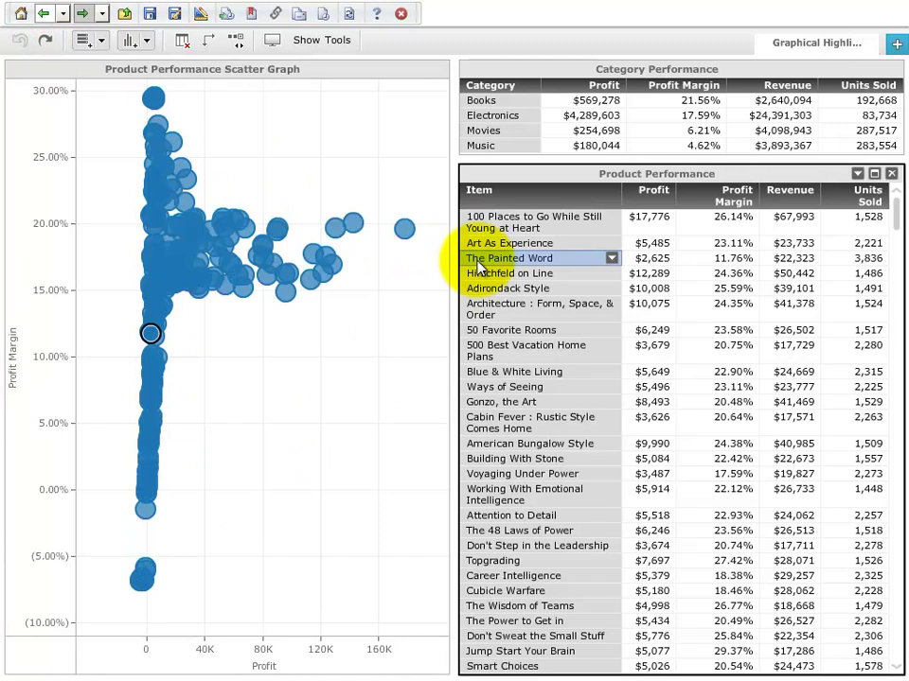
left_click(503, 308, "ctrl")
left_click(503, 350, "ctrl")
left_click(492, 420, "ctrl")
left_click(494, 492, "ctrl")
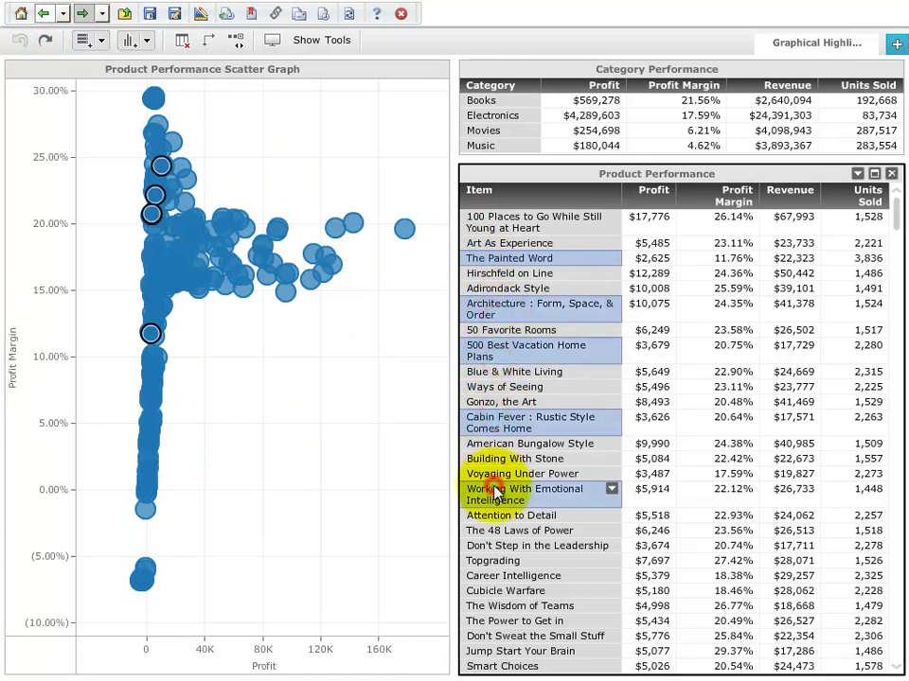
left_click(611, 489)
left_click(632, 511)
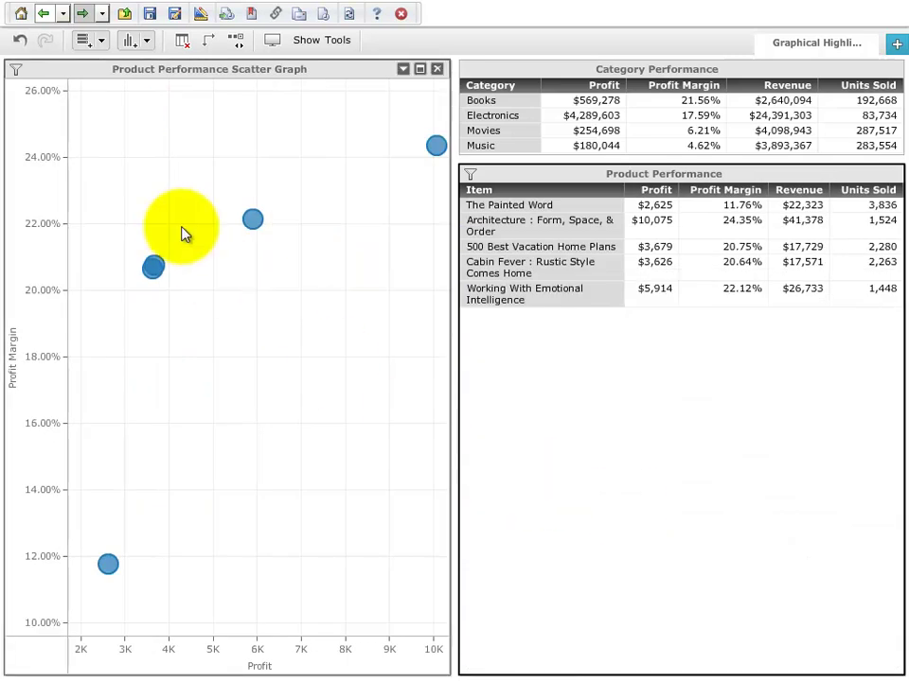
left_click(18, 43)
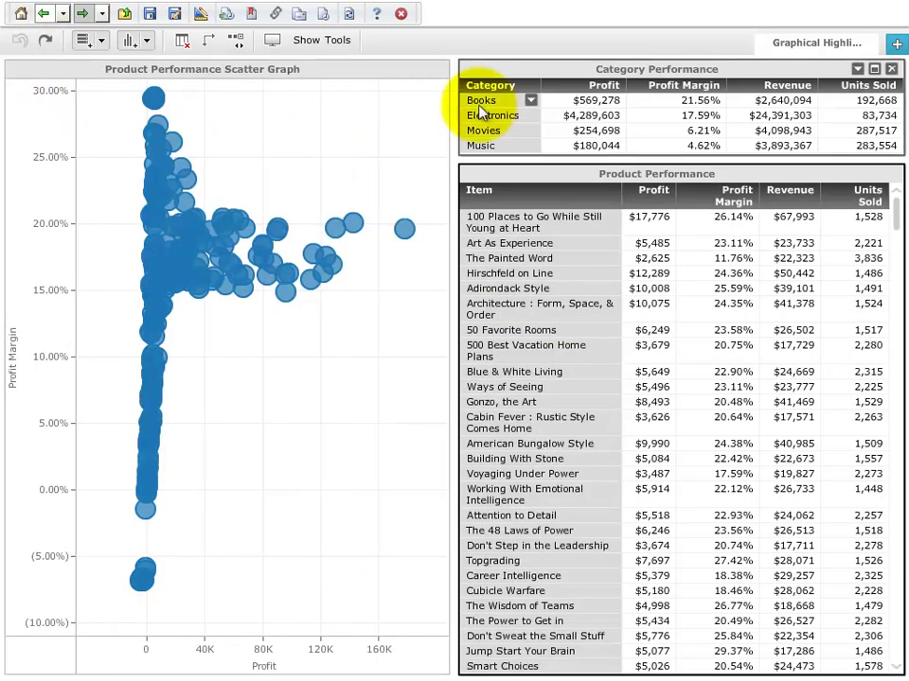
Keep only the Books category in the Category Performance grid.
mouse_move(492, 120)
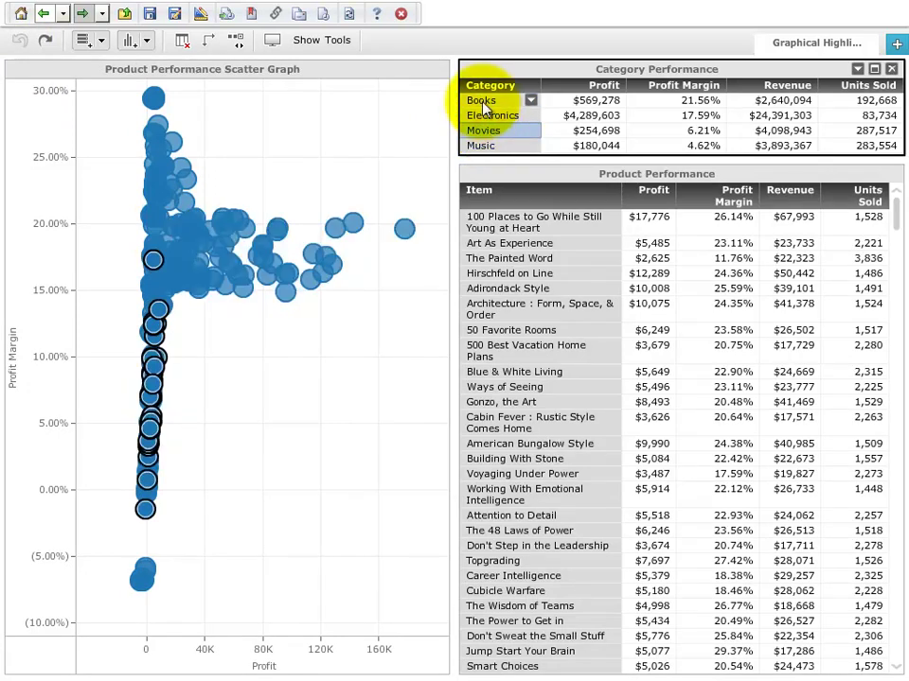
left_click(530, 101)
left_click(549, 120)
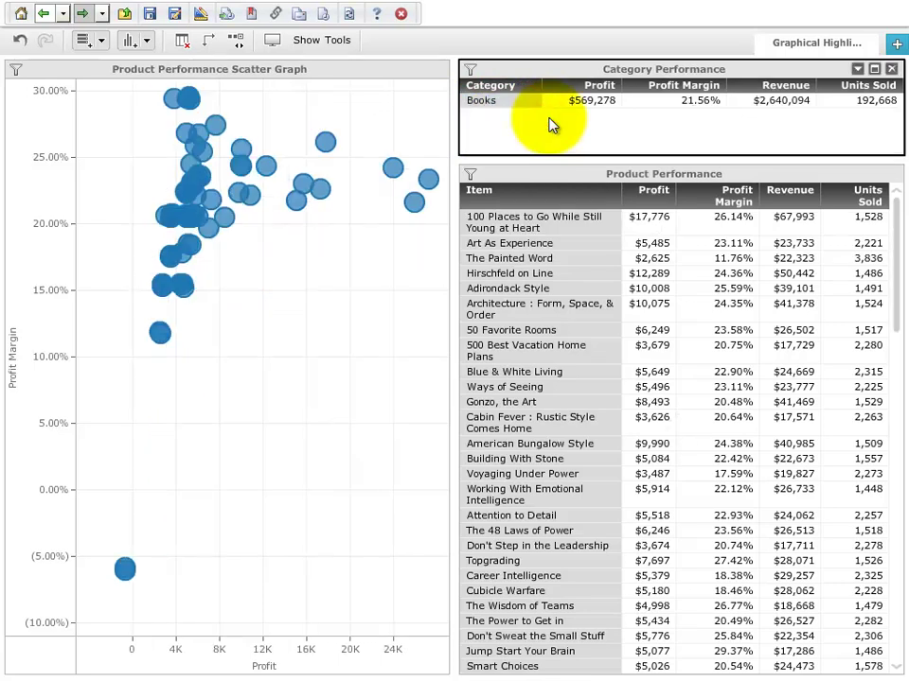
Keep only Blue & White Living, American Bungalow Style, The 48 Laws of Power and Career Intelligence in the Product Performance grid.
left_click(499, 373)
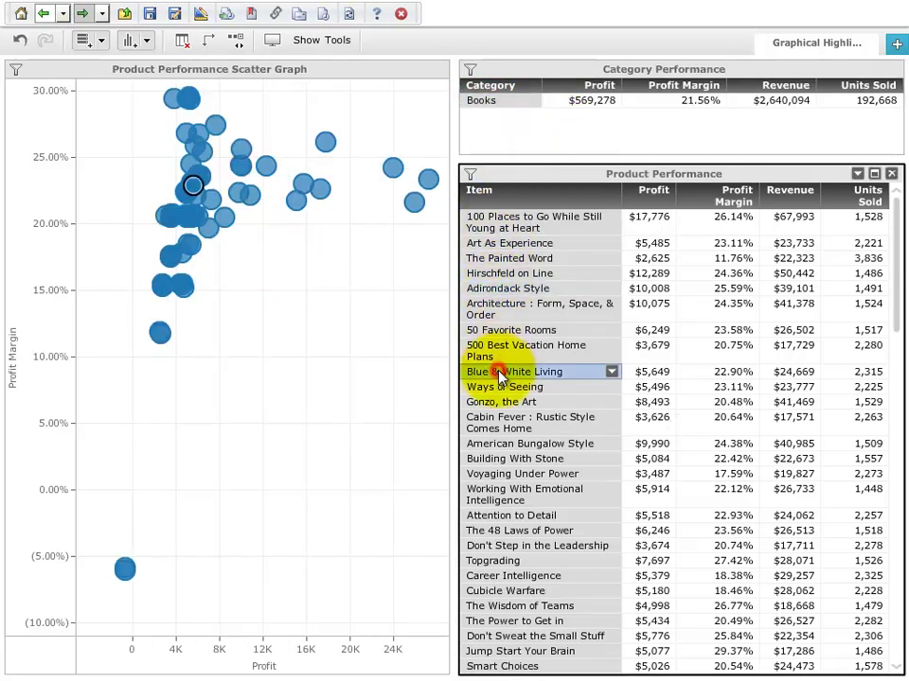
left_click(516, 445, "ctrl")
left_click(501, 533, "ctrl")
left_click(488, 579, "ctrl")
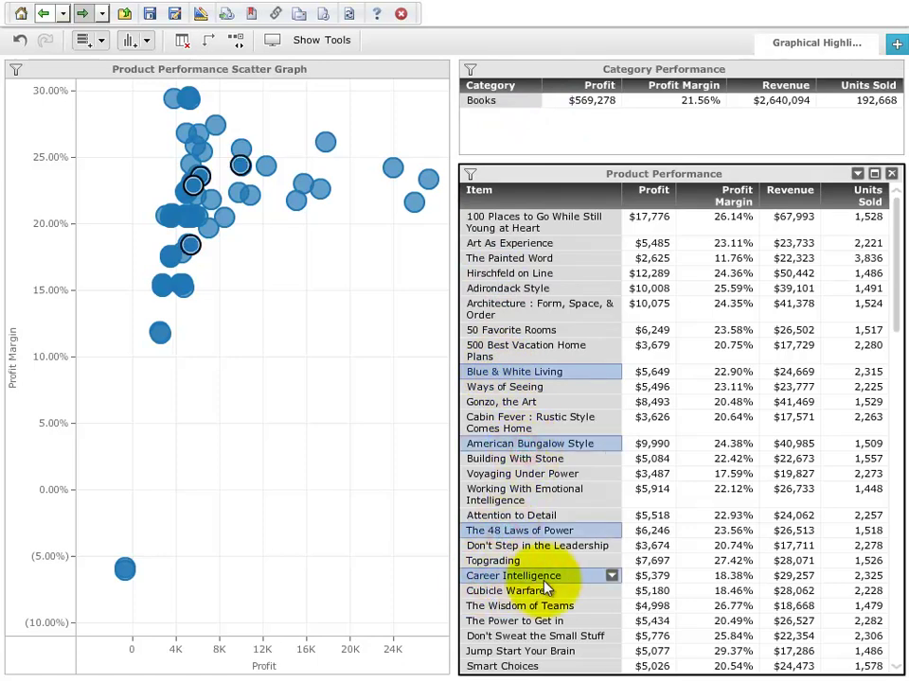
left_click(612, 576)
left_click(518, 441)
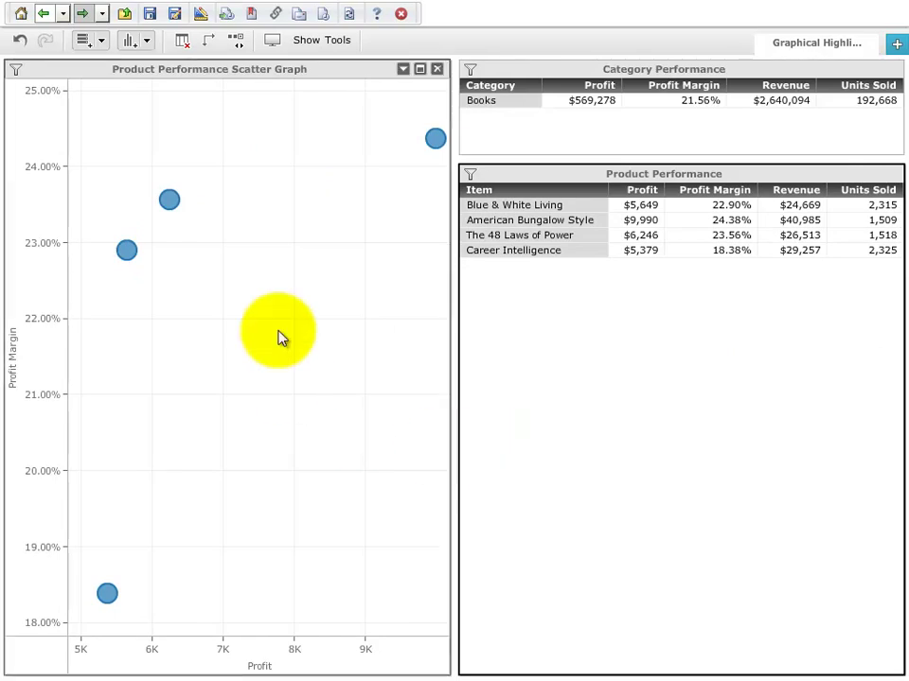
Keep only the two scatter points with profit margins between about 22% and 24%, and show them by Month.
mouse_move(91, 155)
left_mouse_down()
mouse_move(123, 171)
mouse_move(206, 305)
left_mouse_up()
left_click(194, 166)
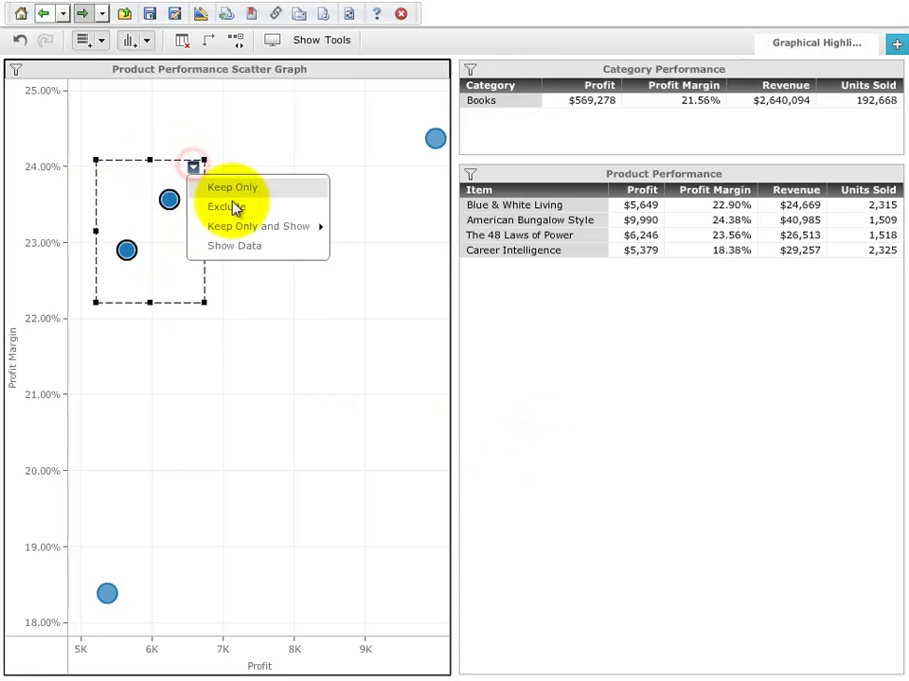
mouse_move(242, 228)
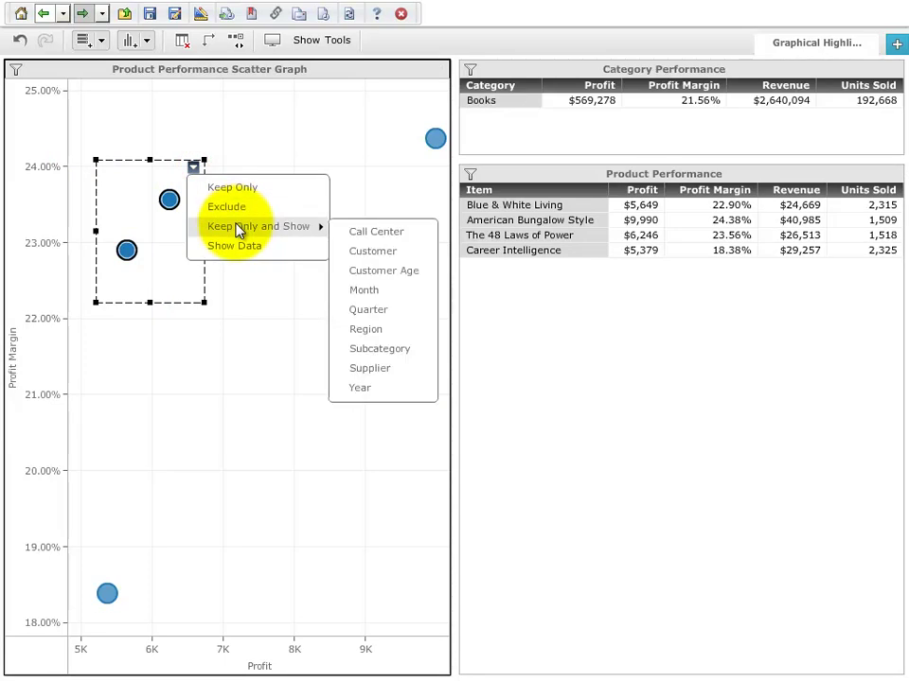
left_click(371, 288)
mouse_move(312, 239)
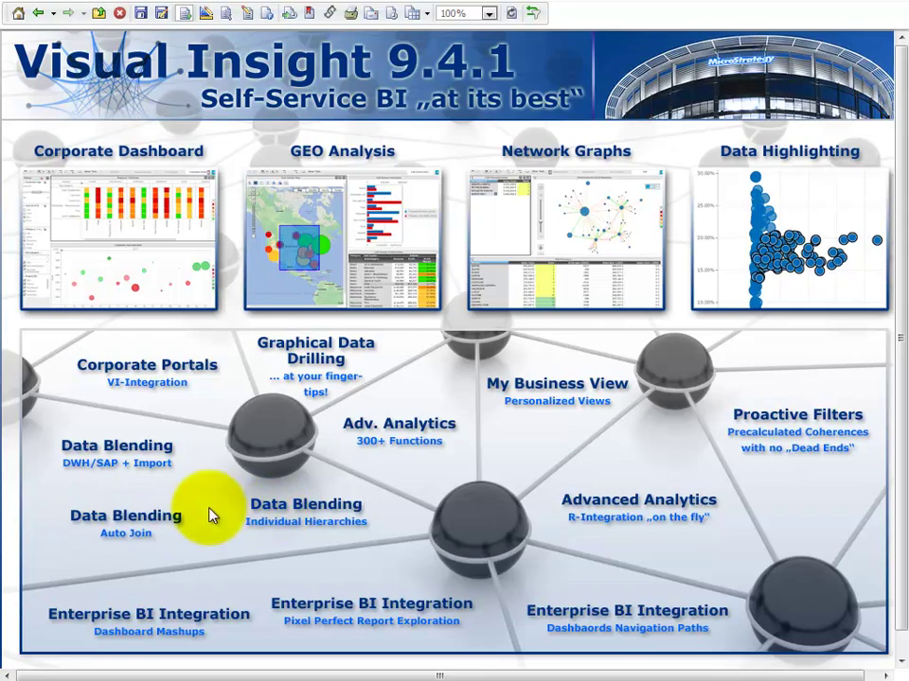
Open the Data Blending (DWH/SAP + Import) dashboard and examine the objects of its Excel regional performance dataset.
left_click(116, 452)
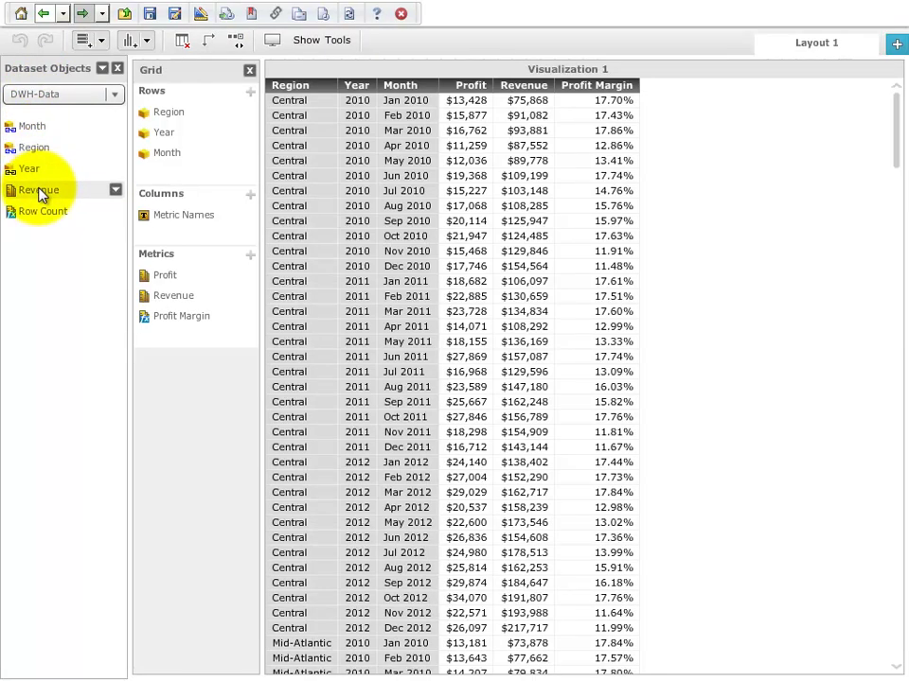
left_click(32, 93)
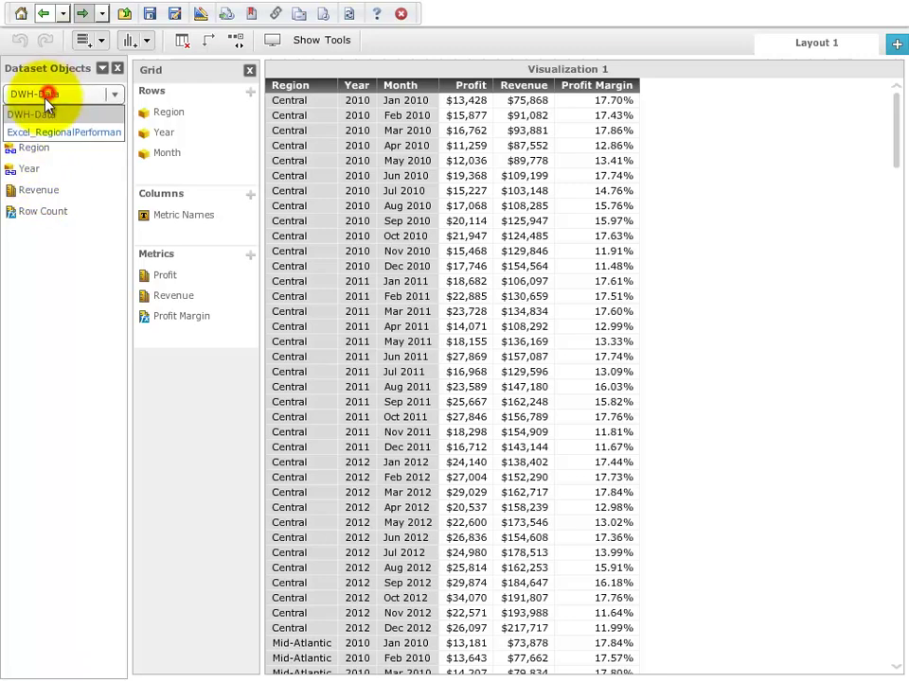
left_click(43, 130)
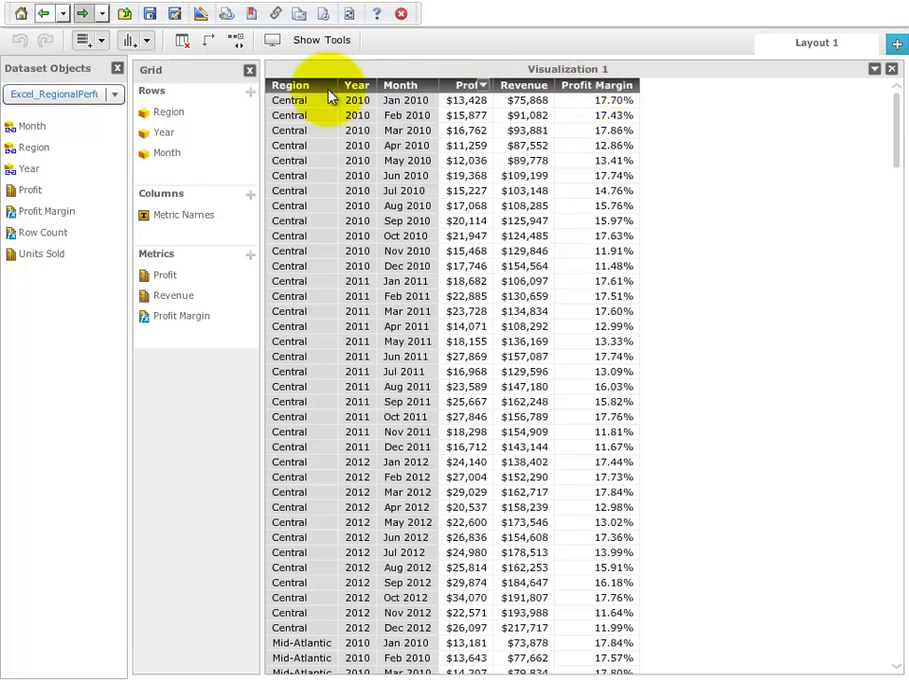
Return to the Demo project home page and create a new blank report.
left_click(21, 13)
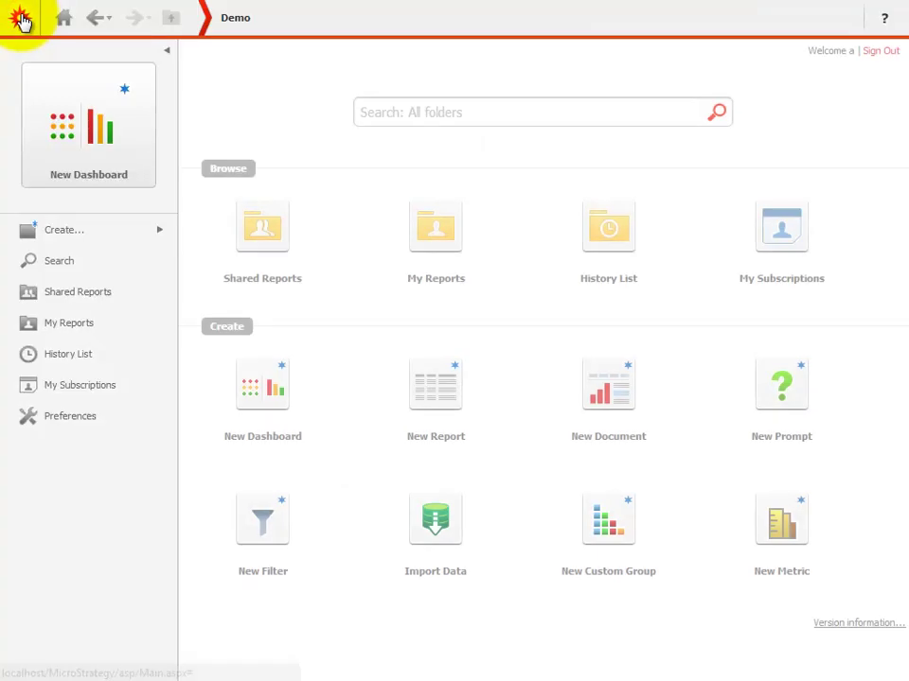
left_click(438, 383)
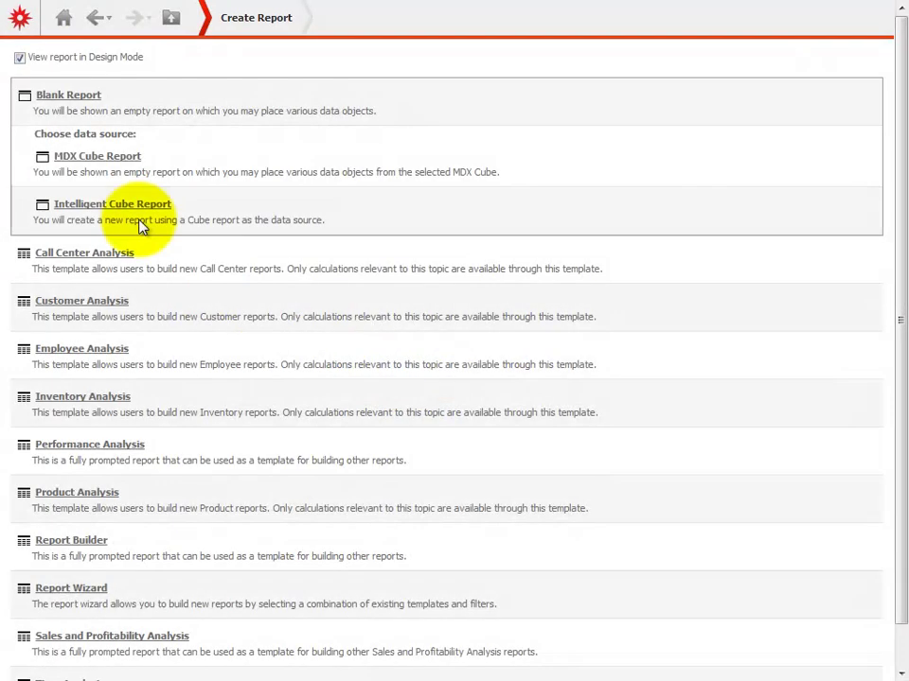
left_click(66, 94)
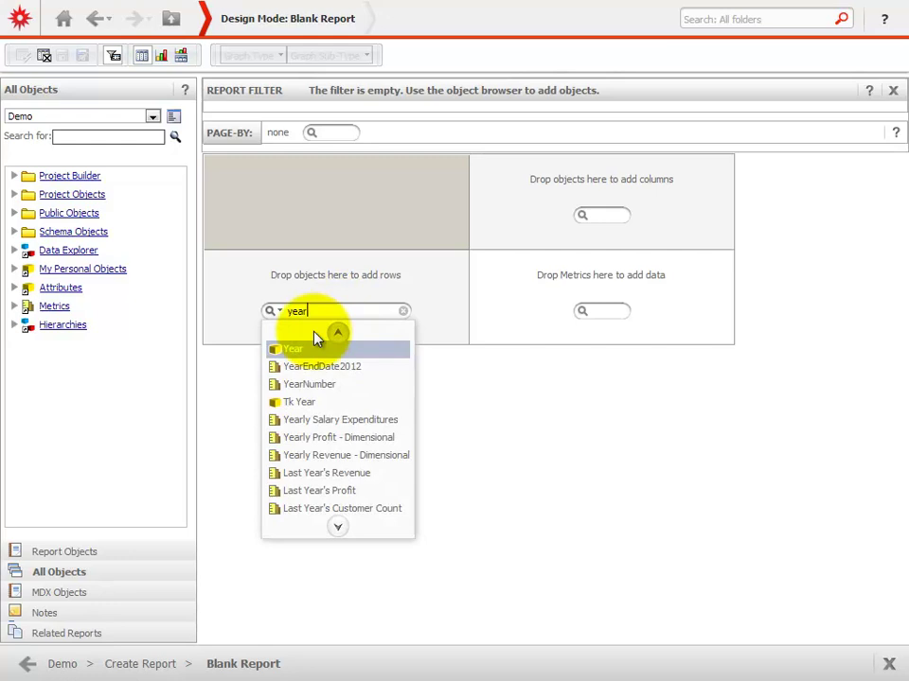
Add the Year attribute to the rows and the Revenue metric as data, and run the report.
left_click(297, 347)
left_click(378, 315)
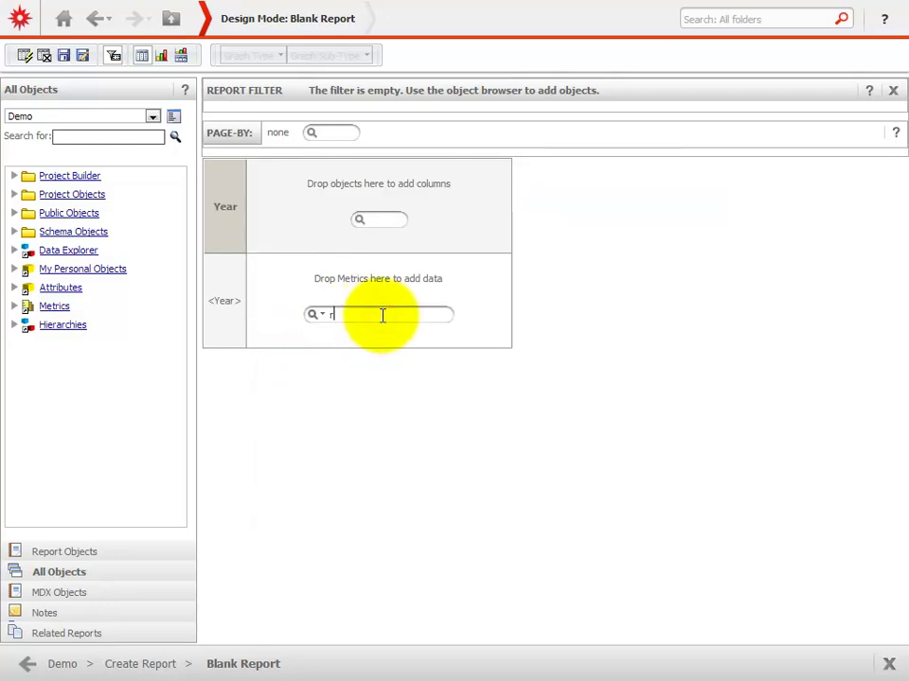
type("rev")
left_click(343, 352)
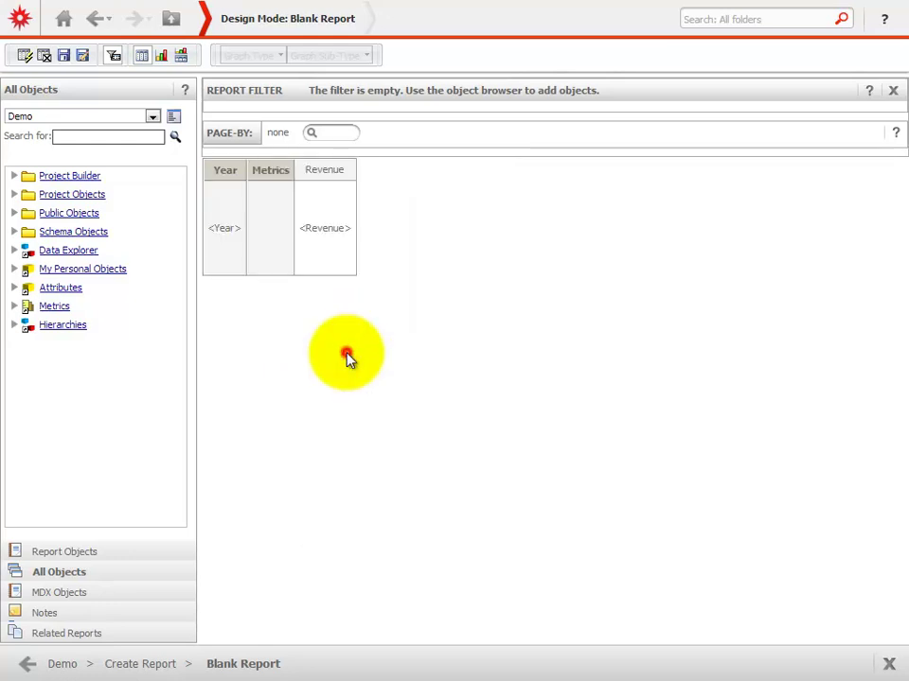
left_click(24, 56)
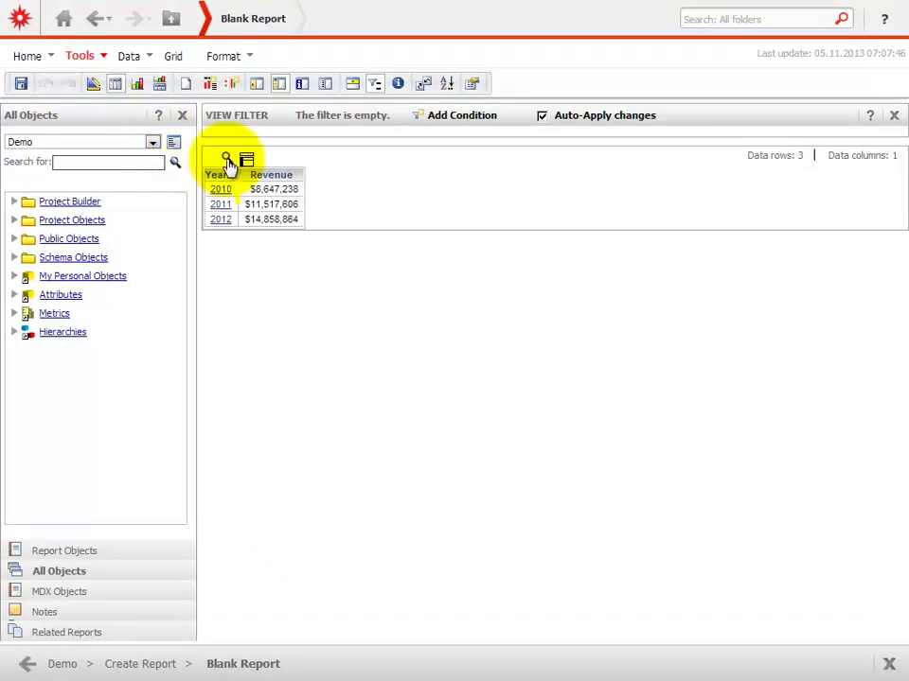
Add the Month attribute and the Region attribute from the Geography folder to the report grid beside Year.
left_click(225, 157)
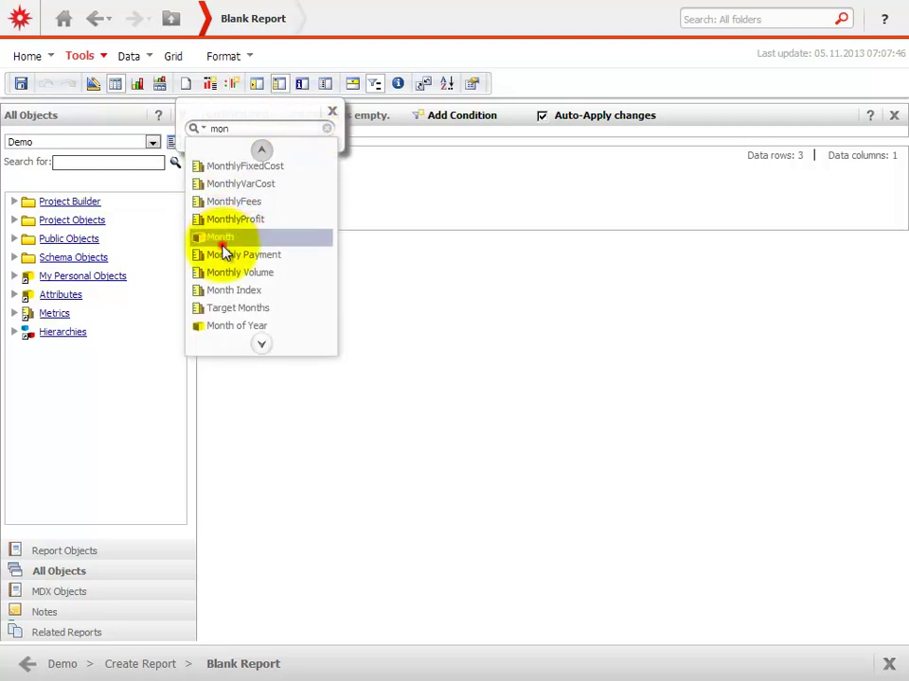
left_click(226, 238)
left_click(14, 294)
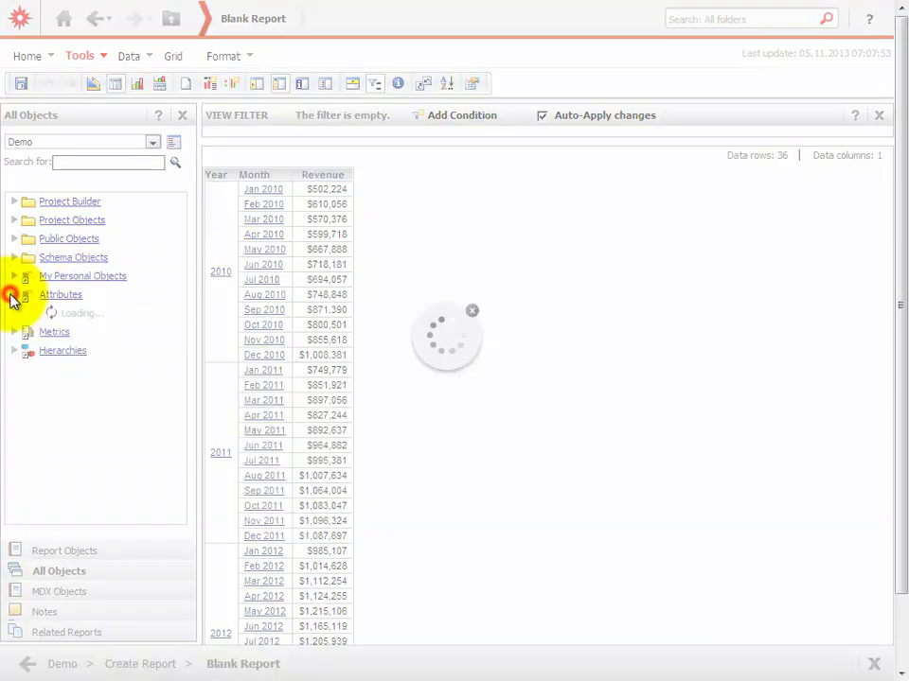
left_click(29, 331)
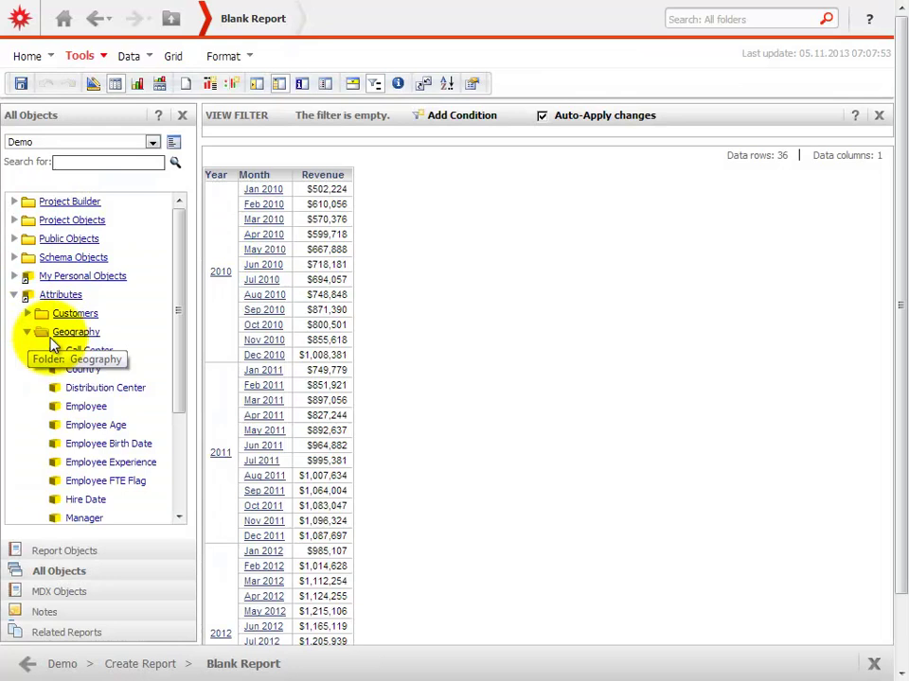
left_click_drag(181, 336, 173, 446)
mouse_move(75, 403)
left_mouse_down()
mouse_move(209, 274)
mouse_move(290, 218)
left_mouse_up()
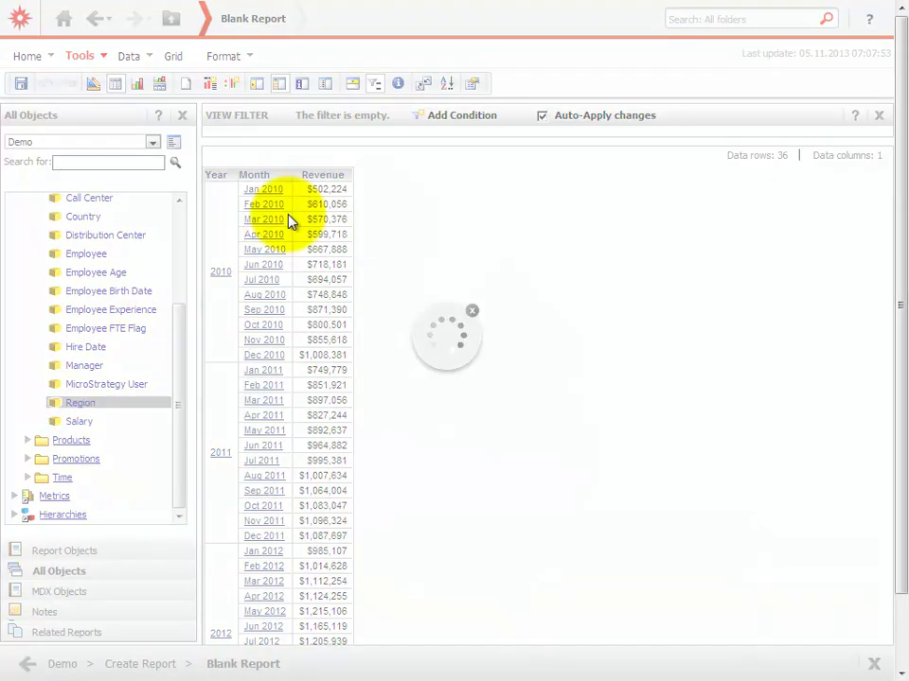
Save the report as DWH Data in My Reports and run the saved report.
left_click(20, 85)
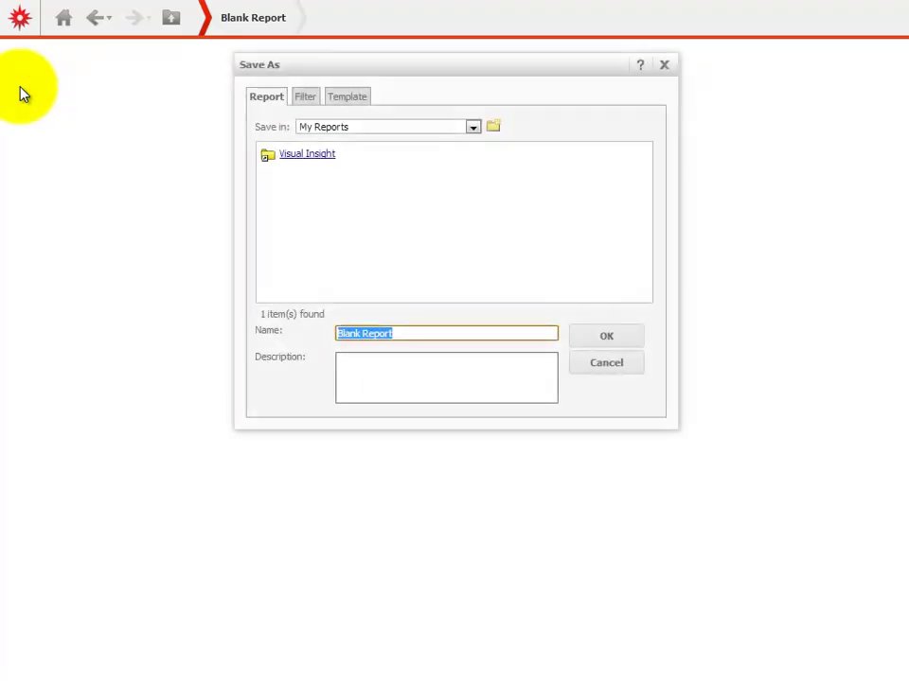
type("DWH Data")
left_click(606, 336)
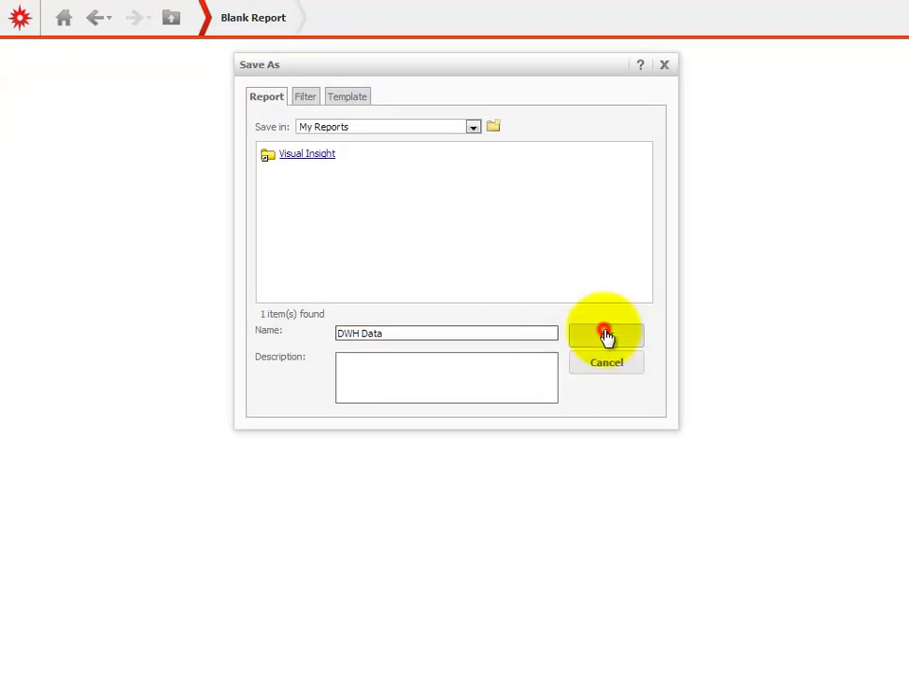
left_click(479, 125)
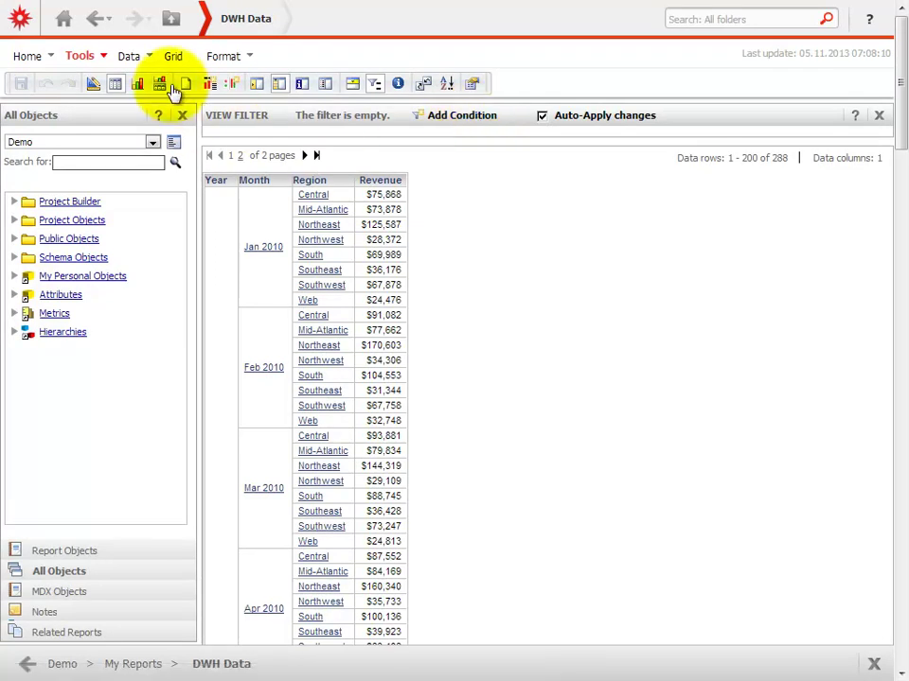
Create a dashboard from the report and build a grid with Year, Month and Region as rows and Revenue as metric.
left_click(229, 85)
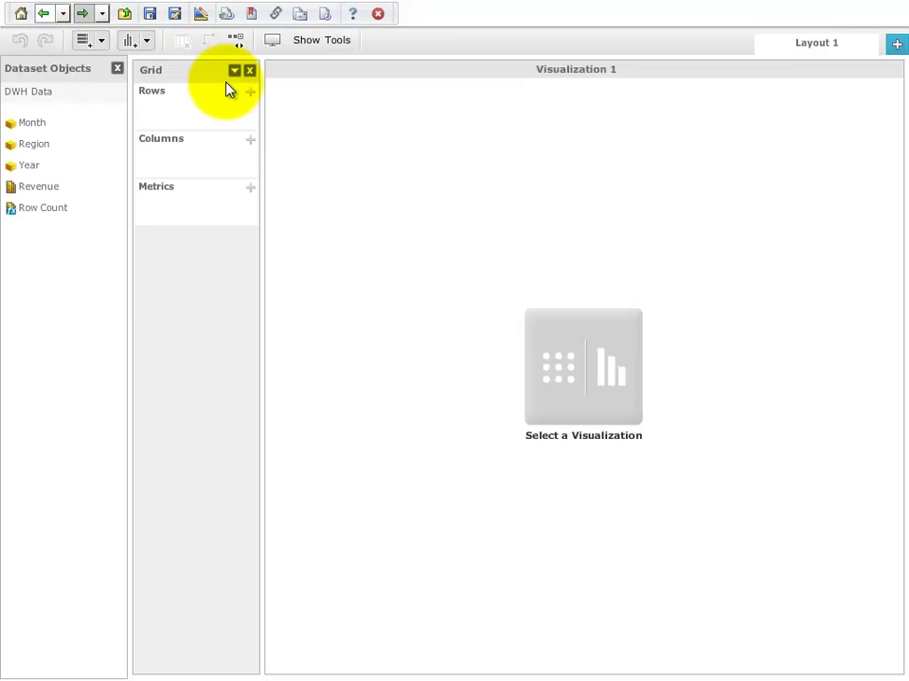
left_click_drag(30, 167, 170, 115)
left_click_drag(29, 124, 169, 133)
left_click_drag(41, 144, 178, 151)
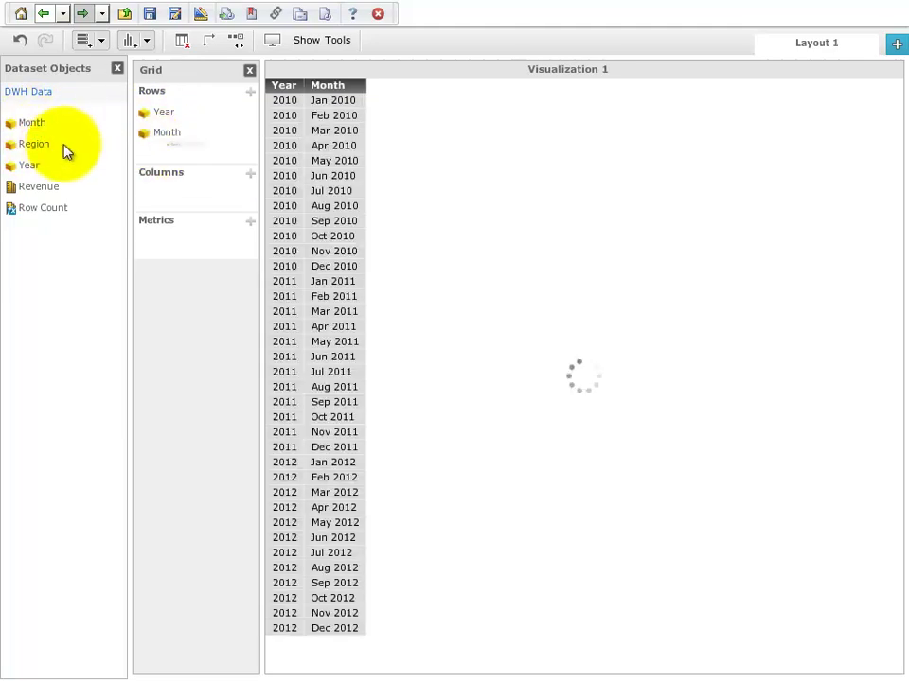
left_click_drag(39, 189, 189, 280)
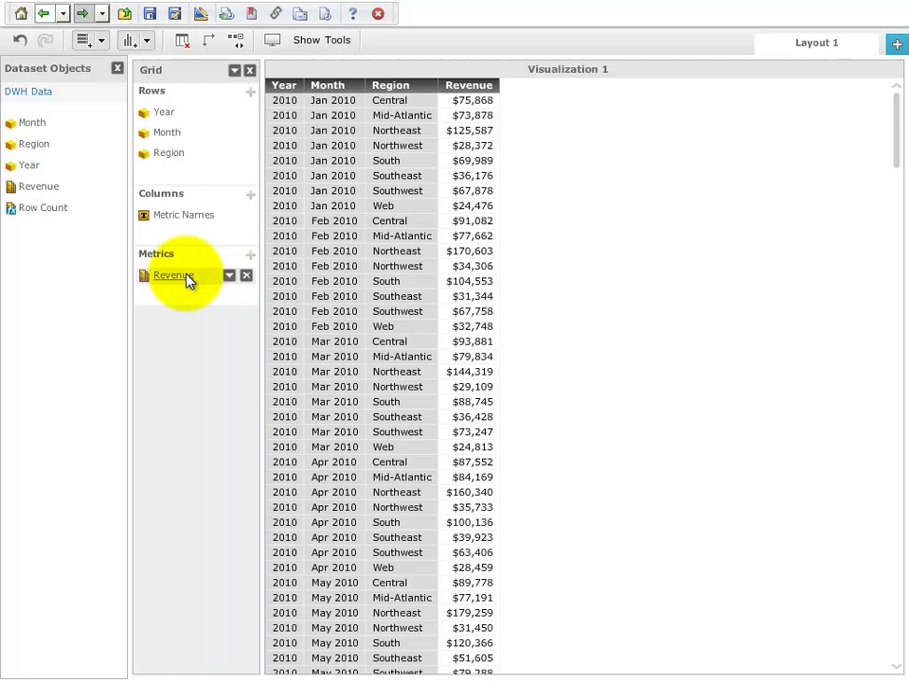
Add a dataset to the dashboard by importing a file from the VI Live Demo Data folder, and continue to its preview.
left_click(101, 41)
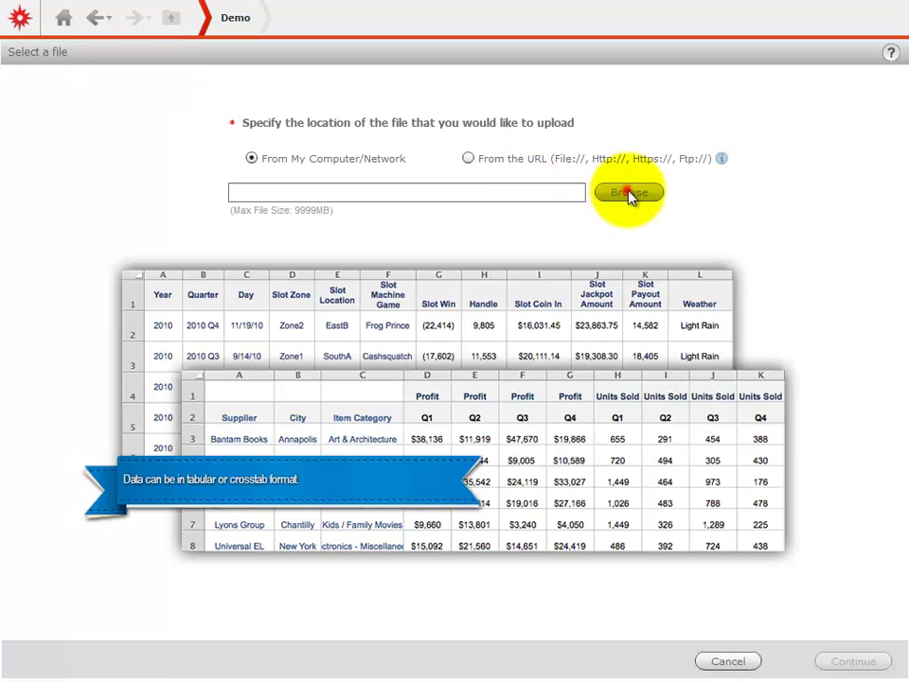
left_click(629, 196)
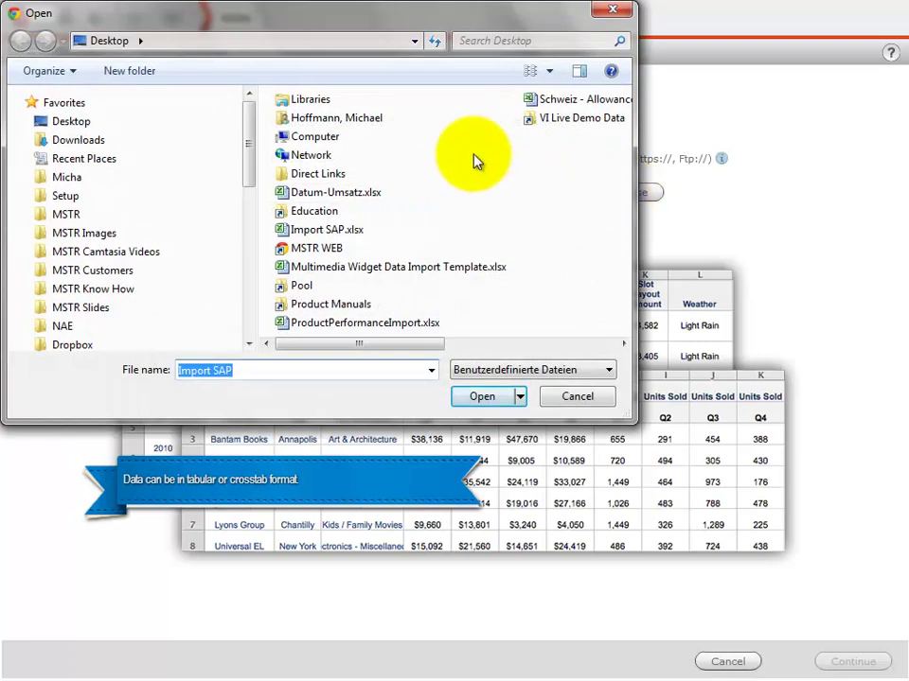
left_click(576, 119)
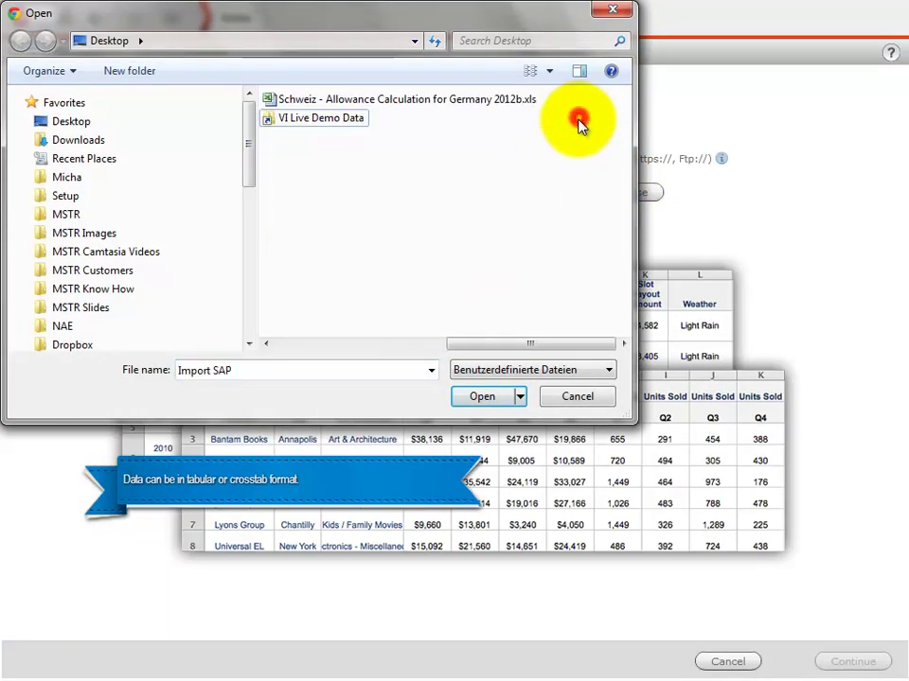
double_click(345, 121)
double_click(345, 123)
left_click(862, 661)
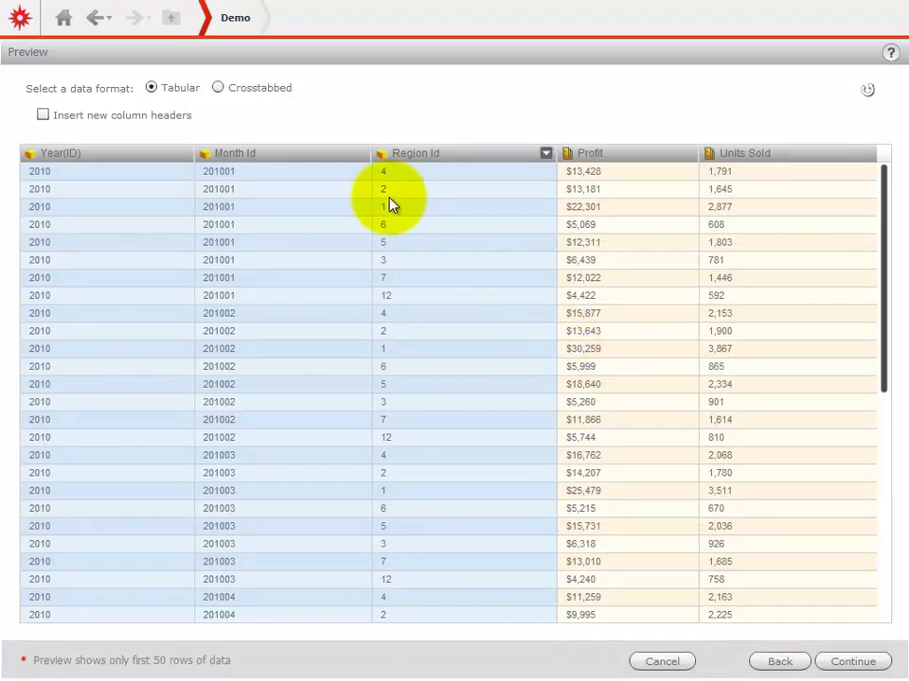
Link the Month Id column to the ID form of the project's Month attribute in the Time folder.
left_click(360, 156)
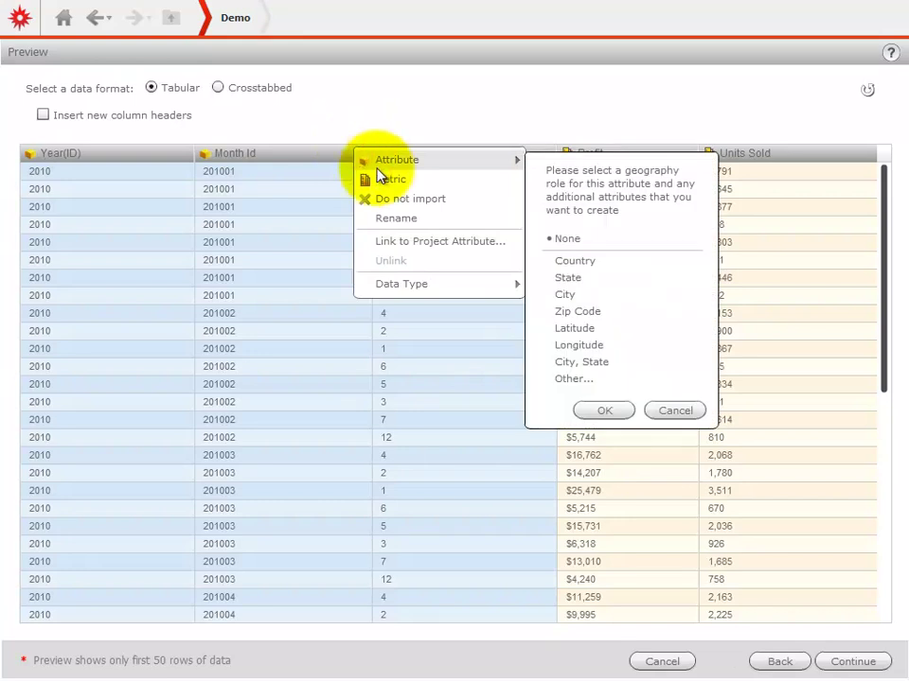
left_click(399, 242)
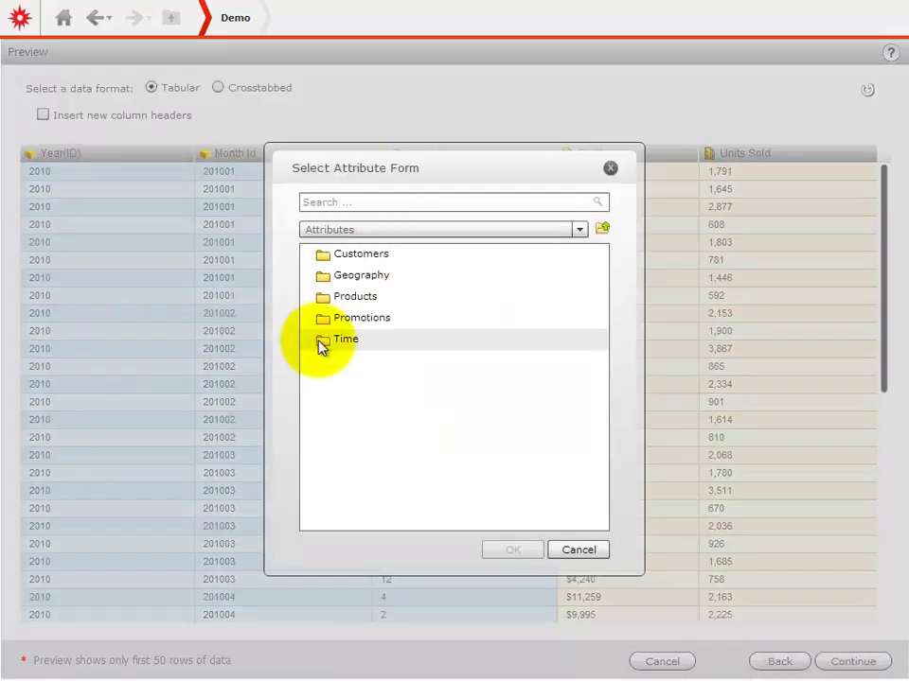
double_click(318, 340)
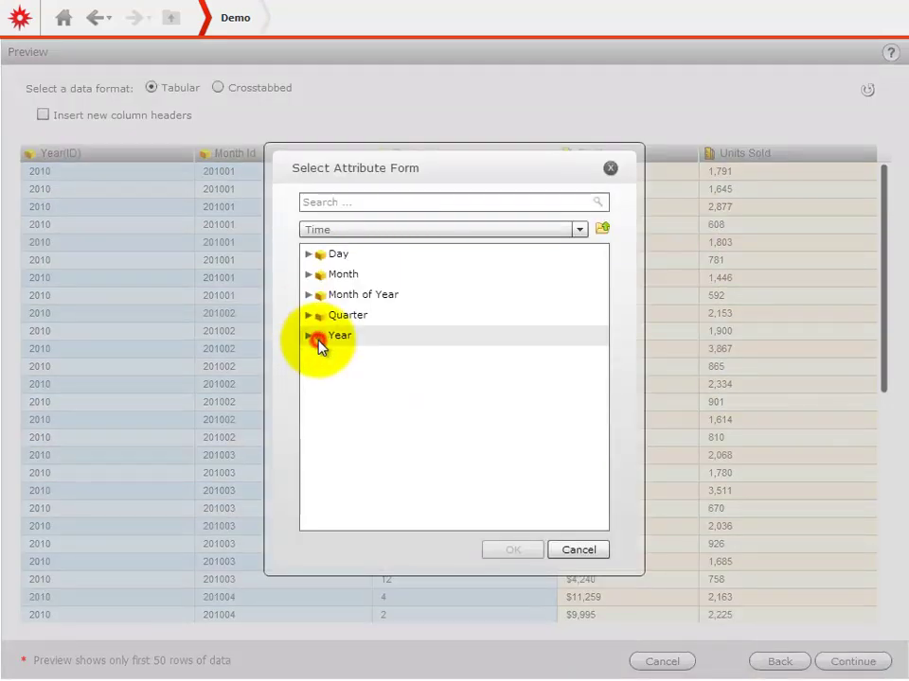
left_click(309, 274)
left_click(341, 296)
left_click(520, 549)
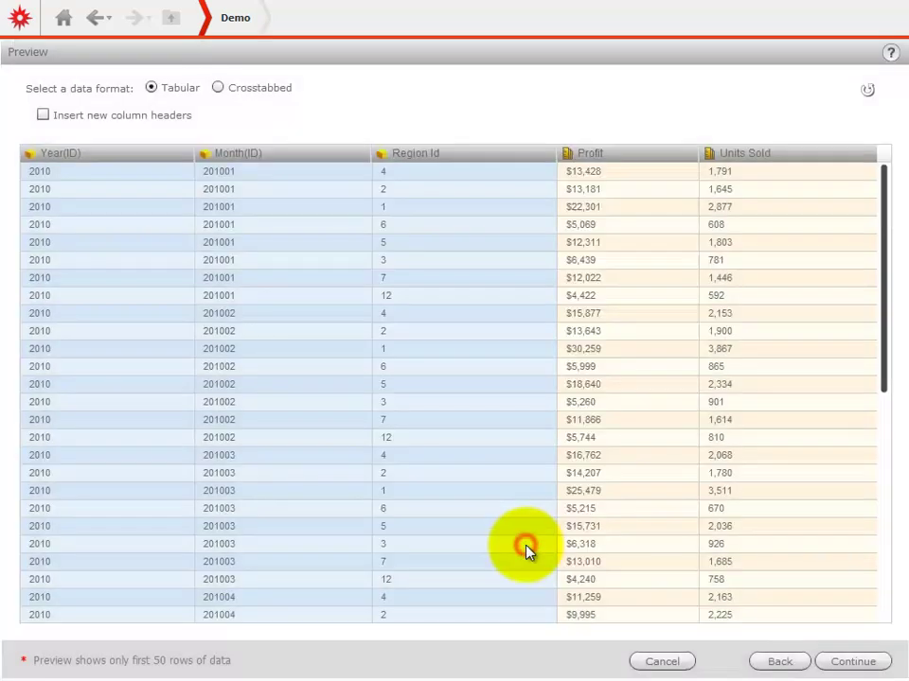
mouse_move(210, 162)
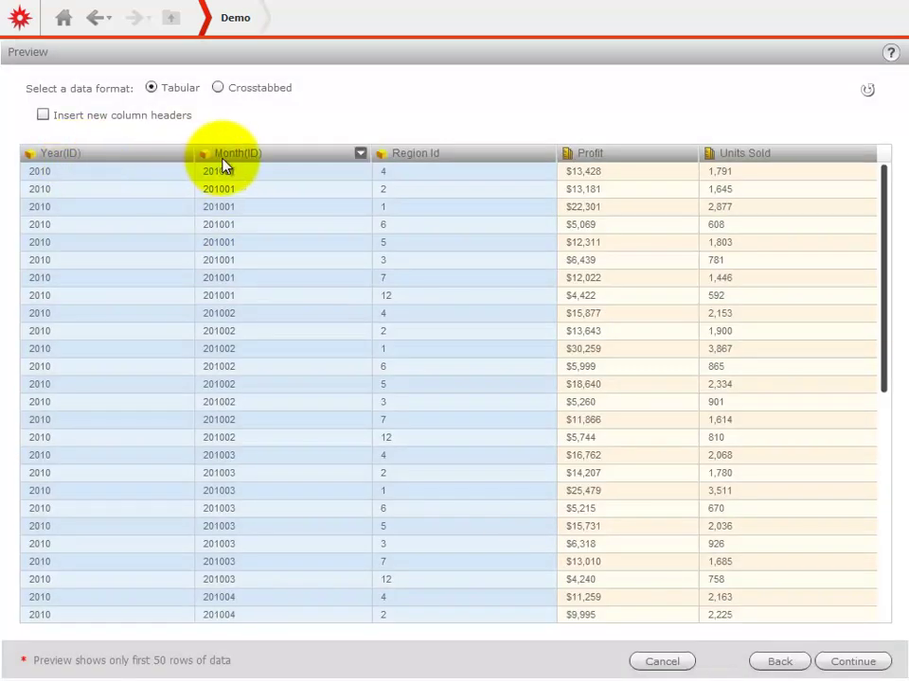
left_click(866, 667)
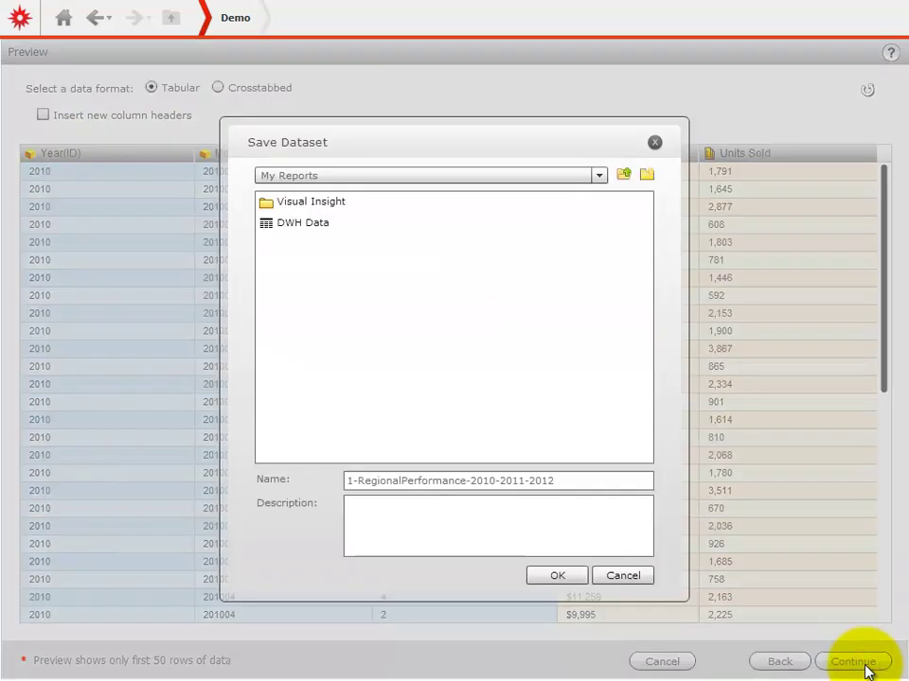
left_click(566, 576)
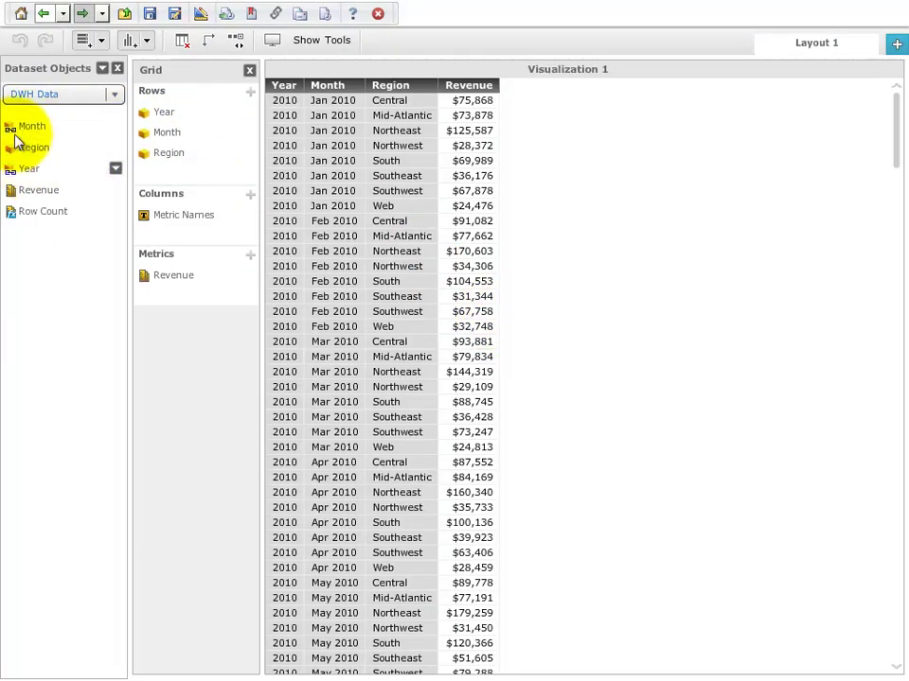
left_click(70, 95)
left_click(41, 131)
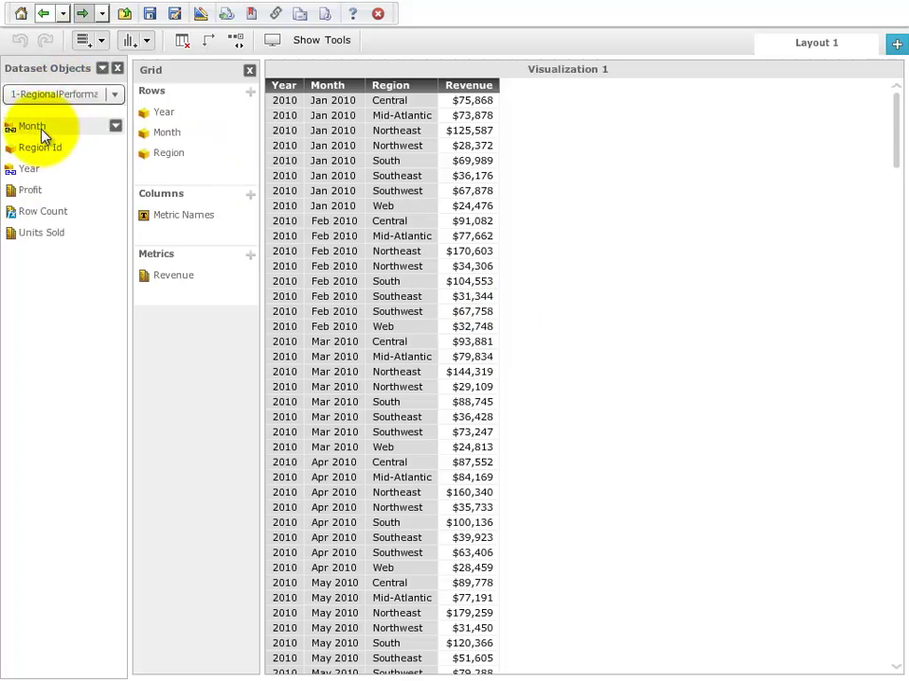
left_click(115, 148)
mouse_move(147, 189)
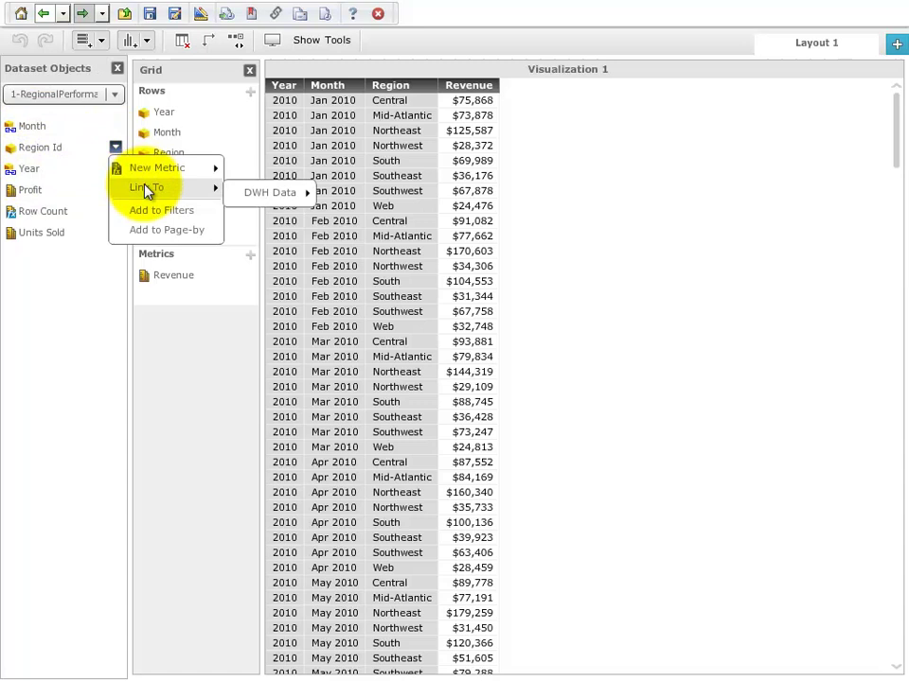
mouse_move(312, 195)
left_click(345, 199)
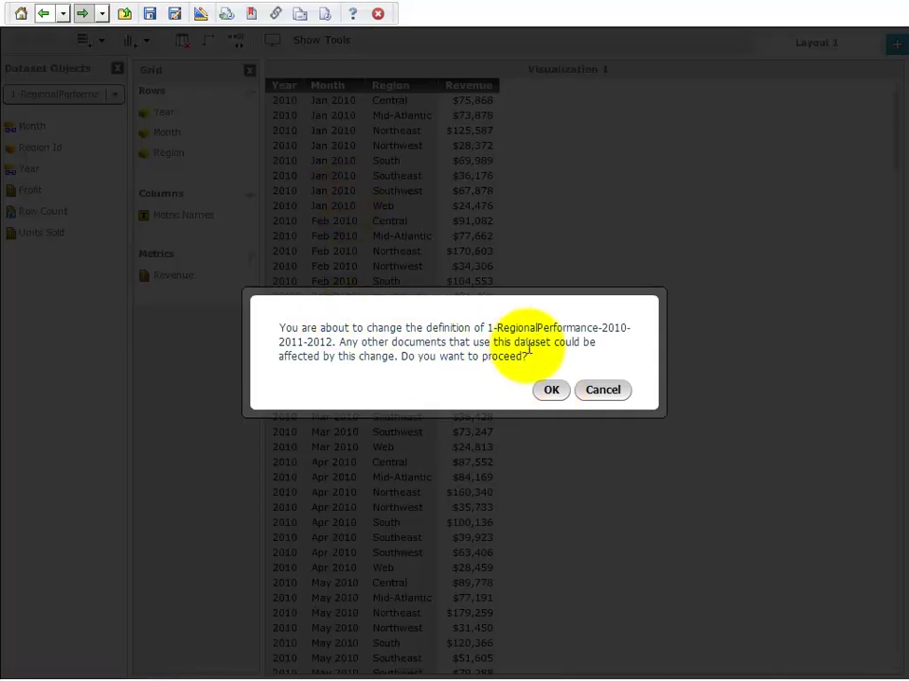
left_click(551, 392)
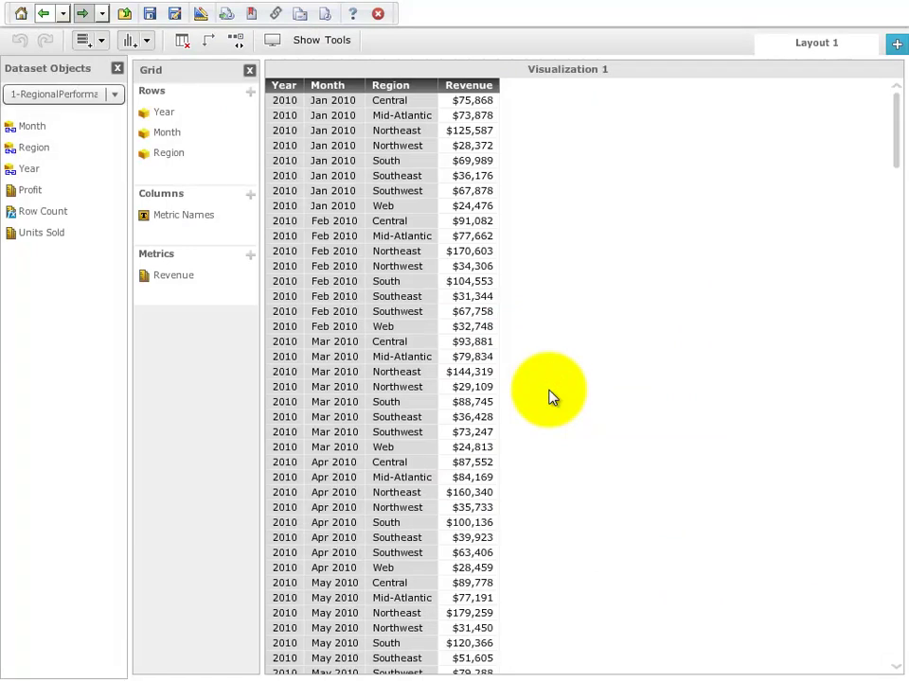
Add Profit to the grid's metrics, create a Profit/Revenue metric from Revenue and Profit, and place it after Profit.
left_click_drag(28, 189, 197, 304)
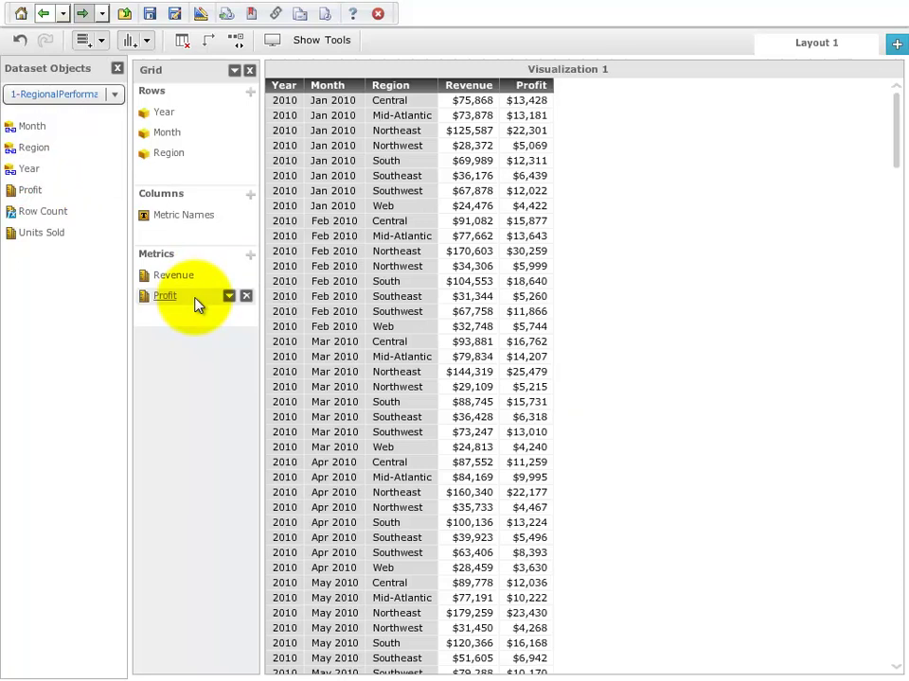
right_click(198, 302)
left_click(201, 303)
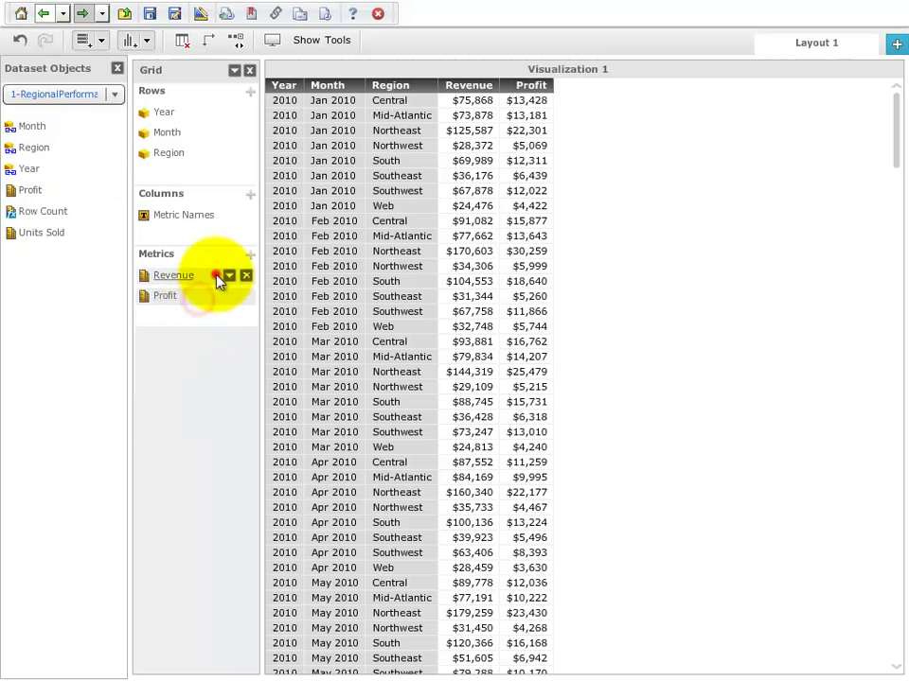
left_click(230, 275)
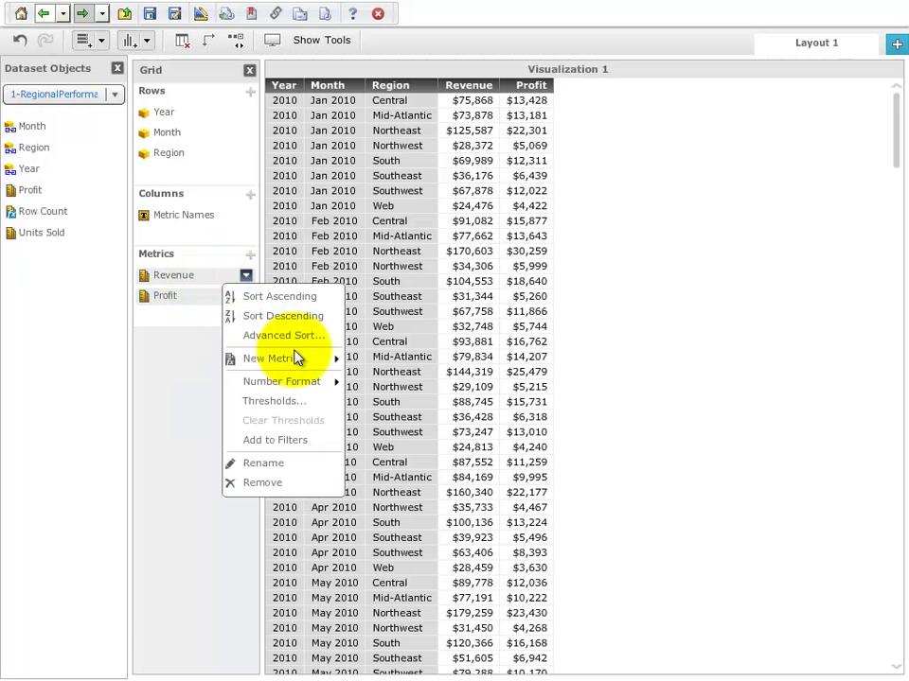
mouse_move(298, 358)
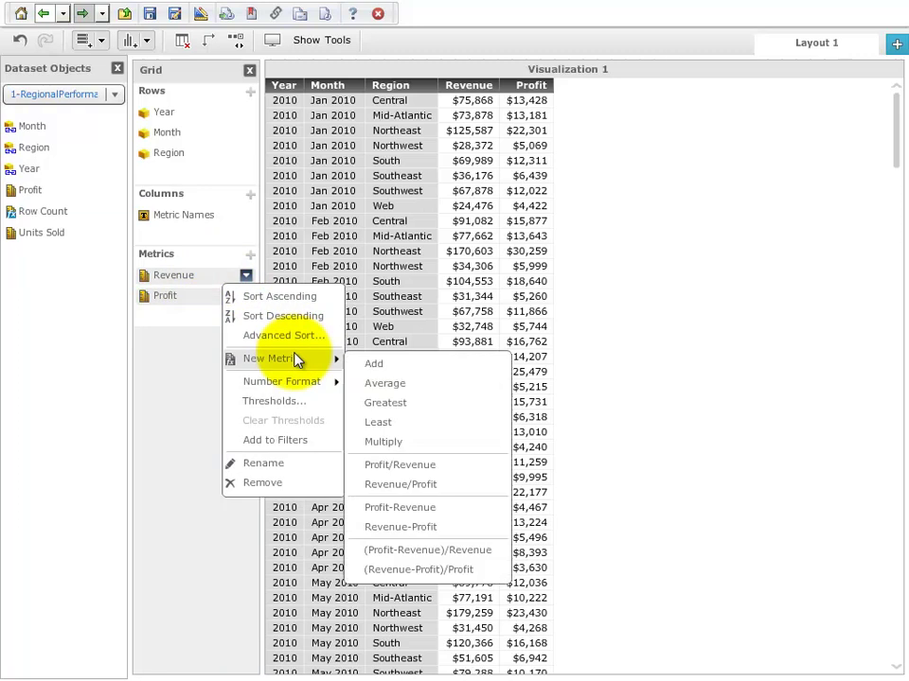
left_click(405, 467)
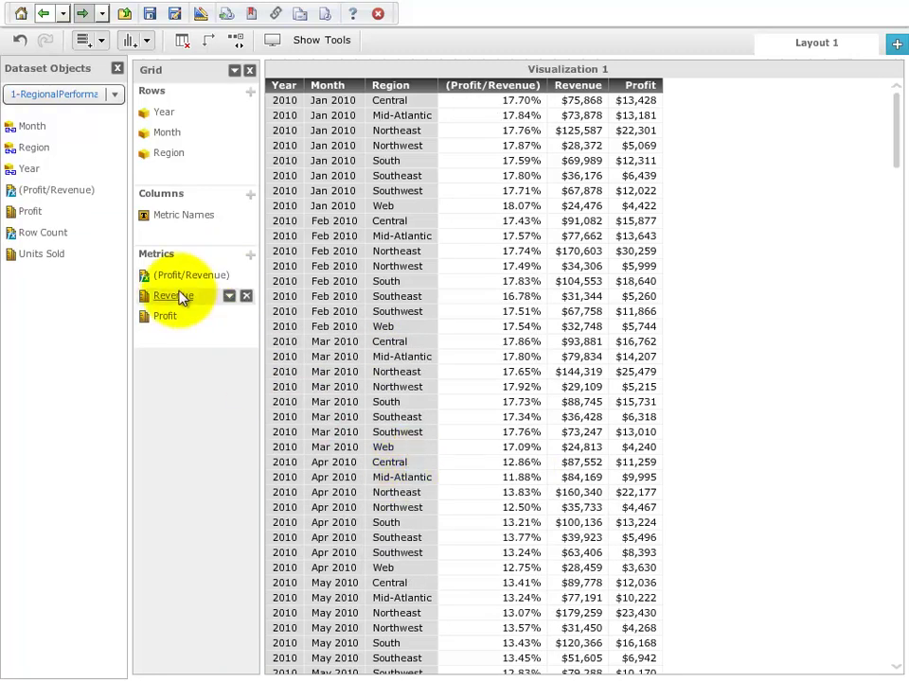
mouse_move(144, 276)
left_mouse_down()
mouse_move(193, 335)
mouse_move(186, 339)
left_mouse_up()
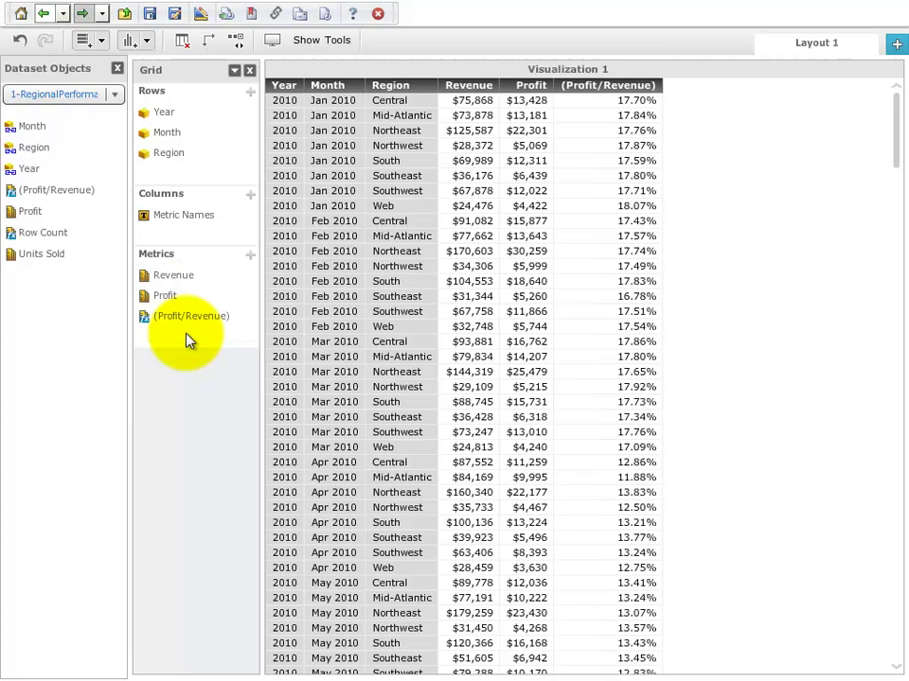
Apply Red-Orange-Green thresholds to the Profit/Revenue metric.
left_click(229, 318)
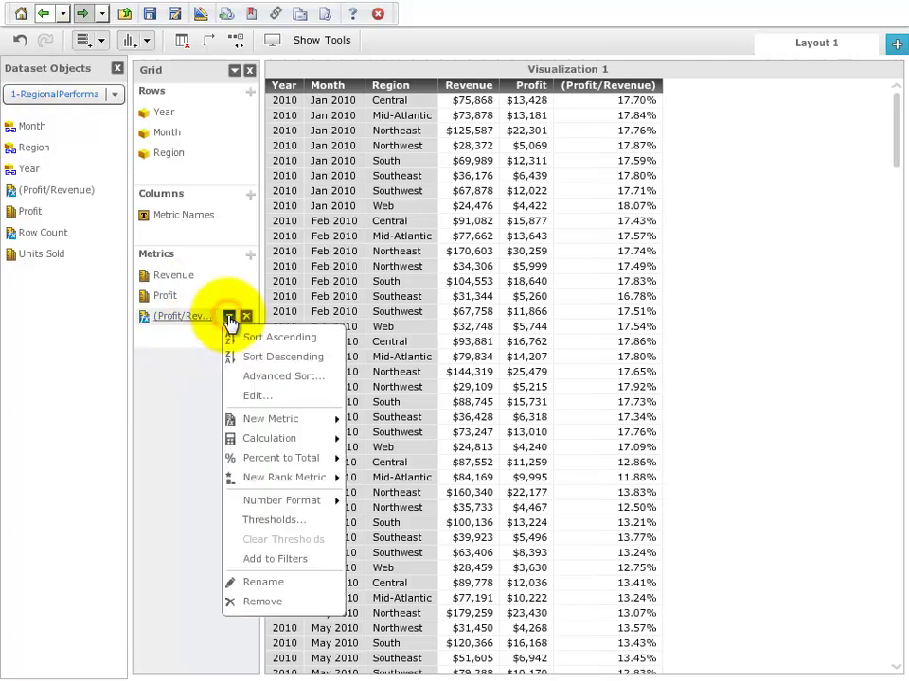
left_click(273, 519)
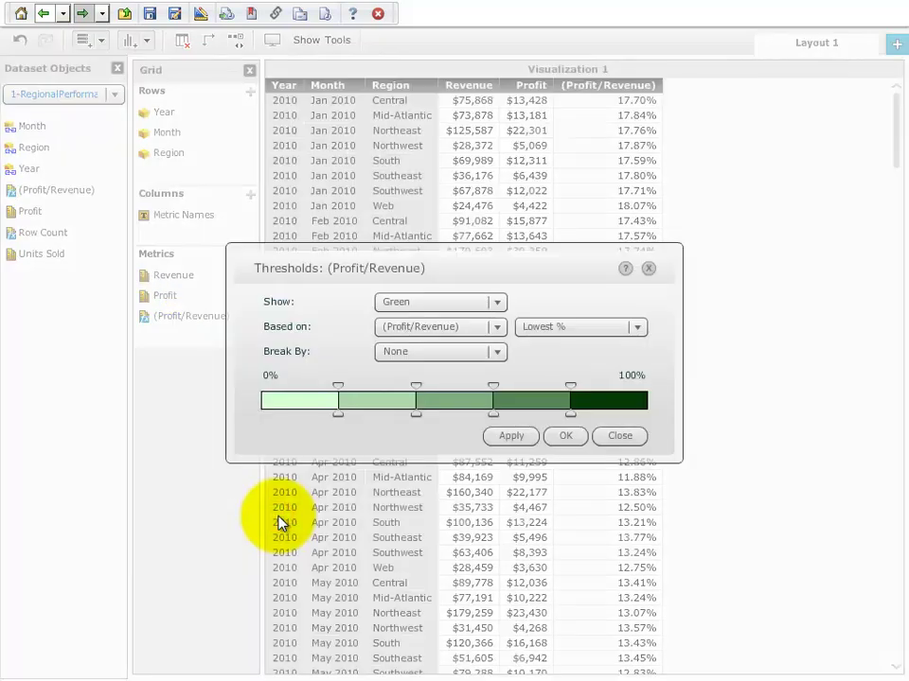
left_click(459, 306)
left_click_drag(499, 324, 504, 396)
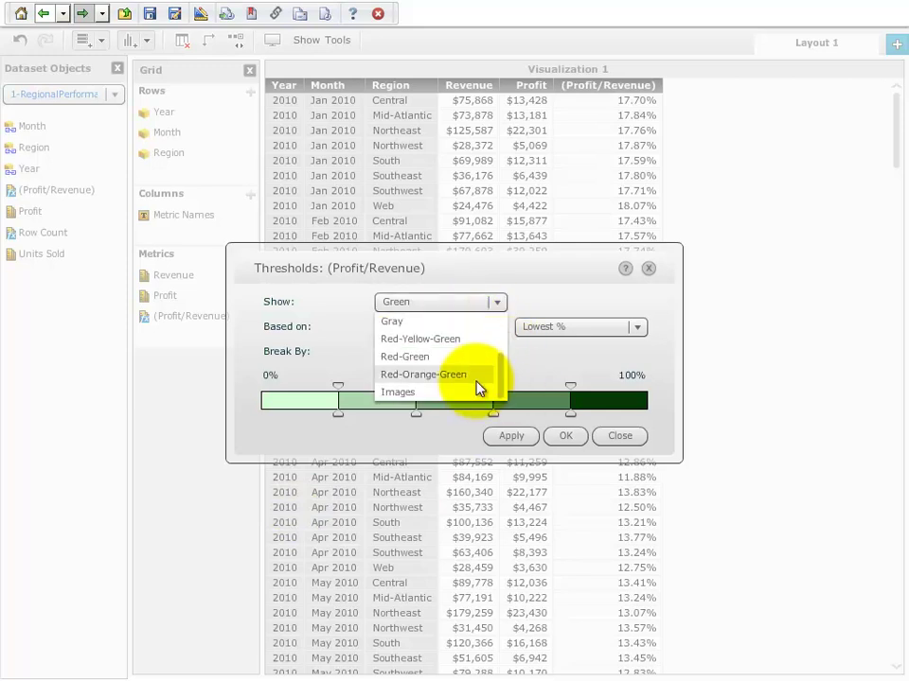
left_click(474, 374)
left_click(562, 437)
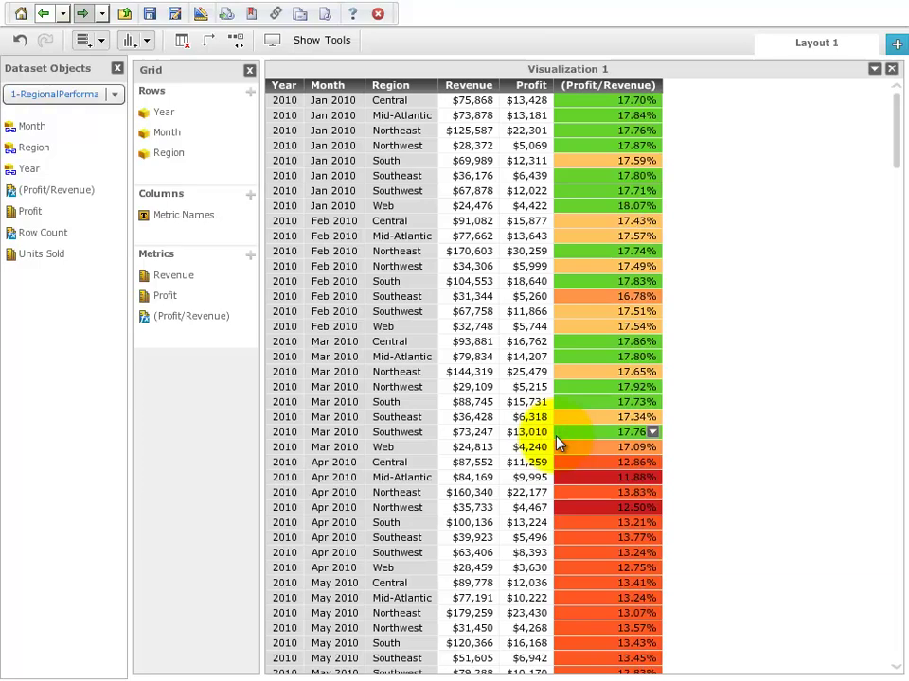
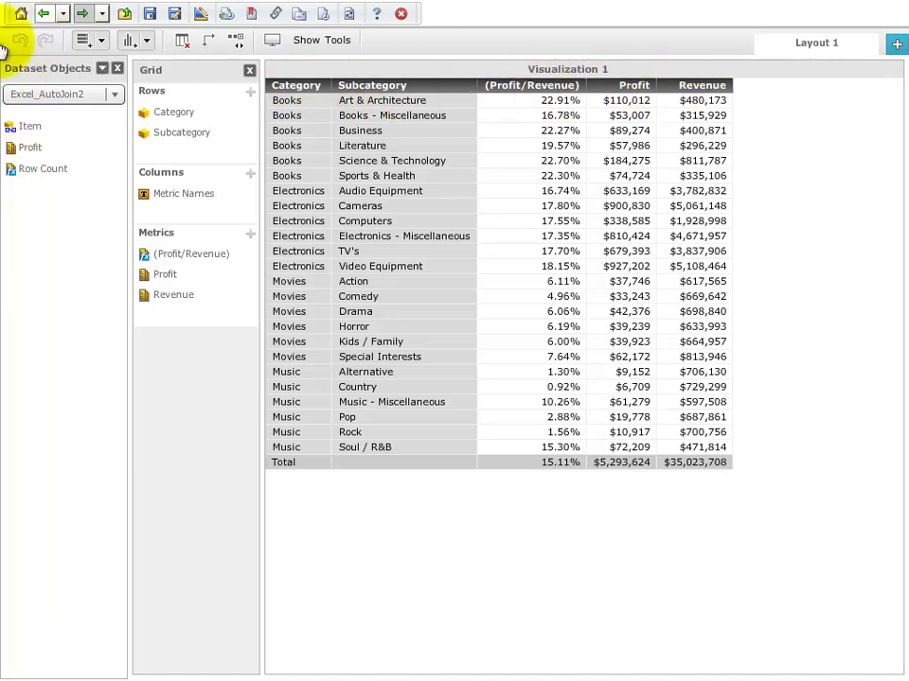
Create a new dashboard by importing 3-AdHocImportJOIN1.xlsx from the computer, and save the imported dataset.
left_click(21, 17)
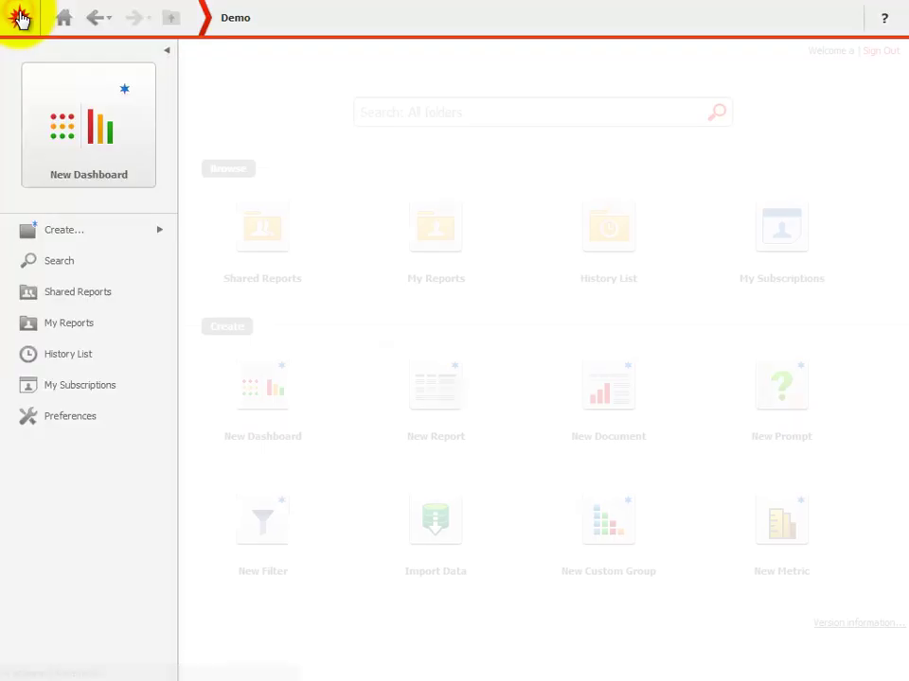
left_click(113, 142)
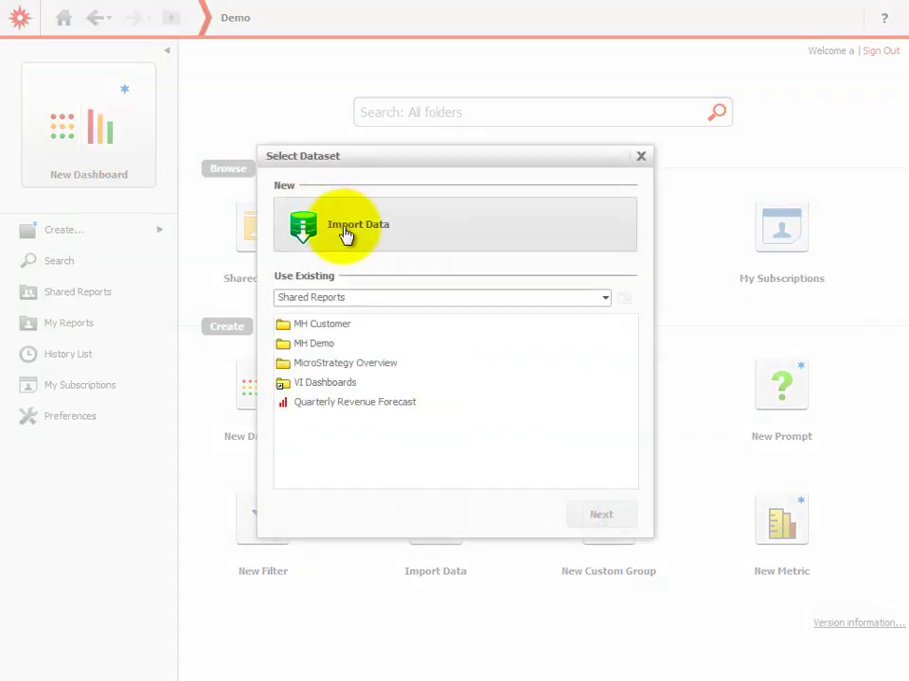
left_click(344, 234)
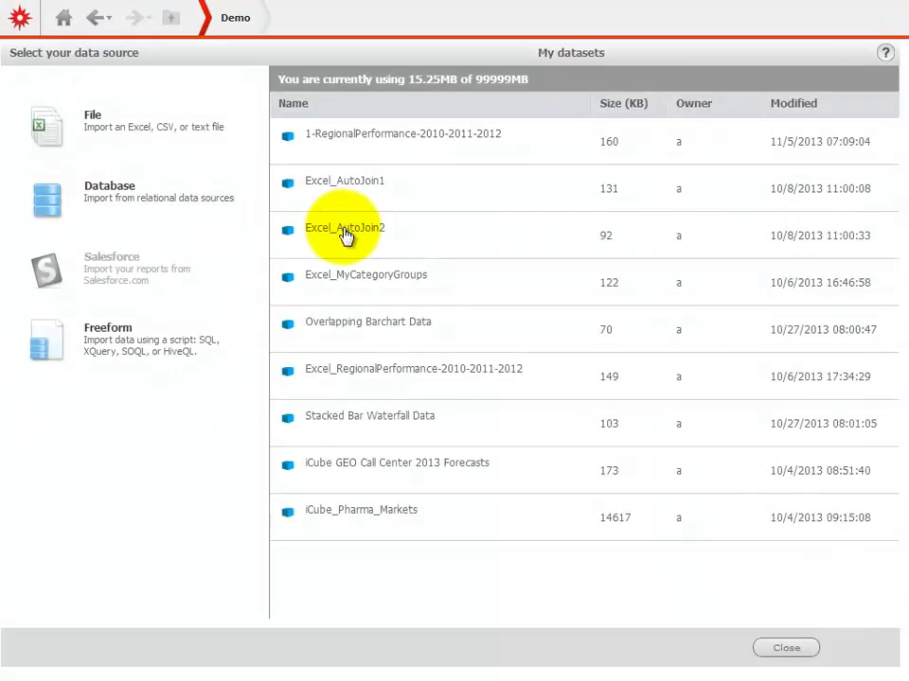
left_click(129, 128)
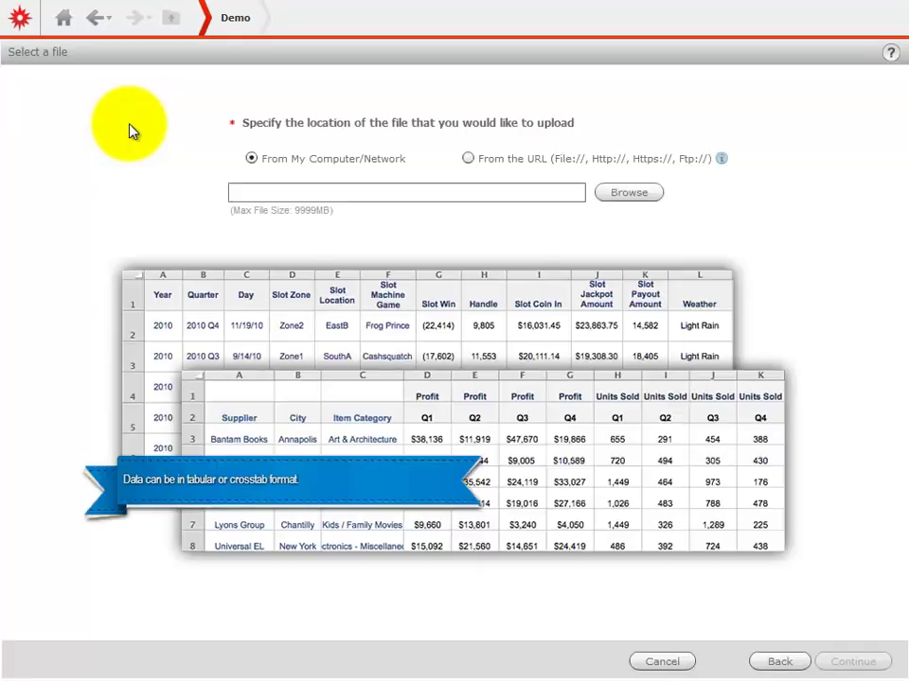
left_click(621, 191)
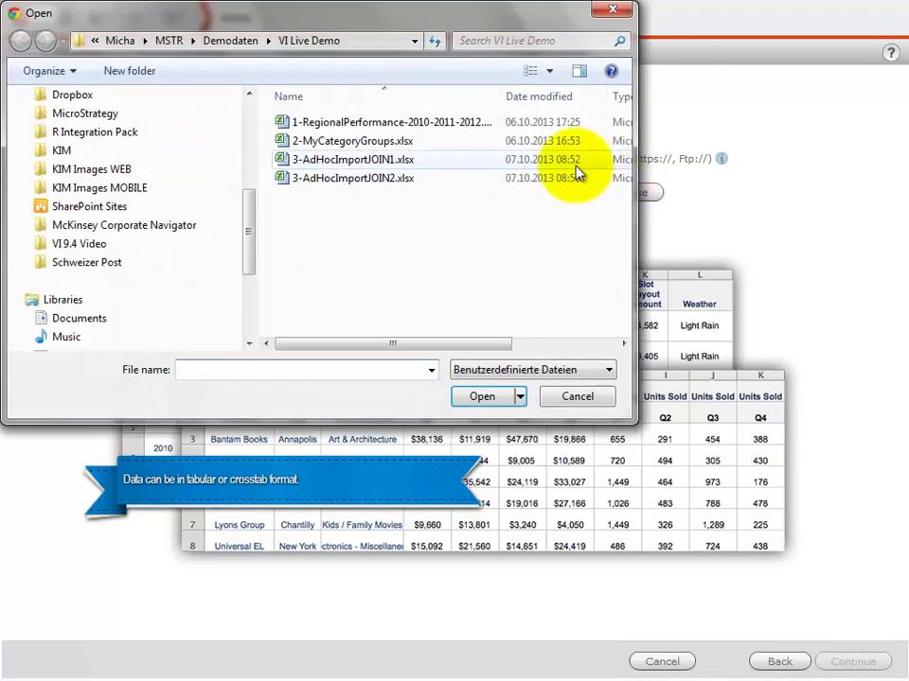
double_click(397, 162)
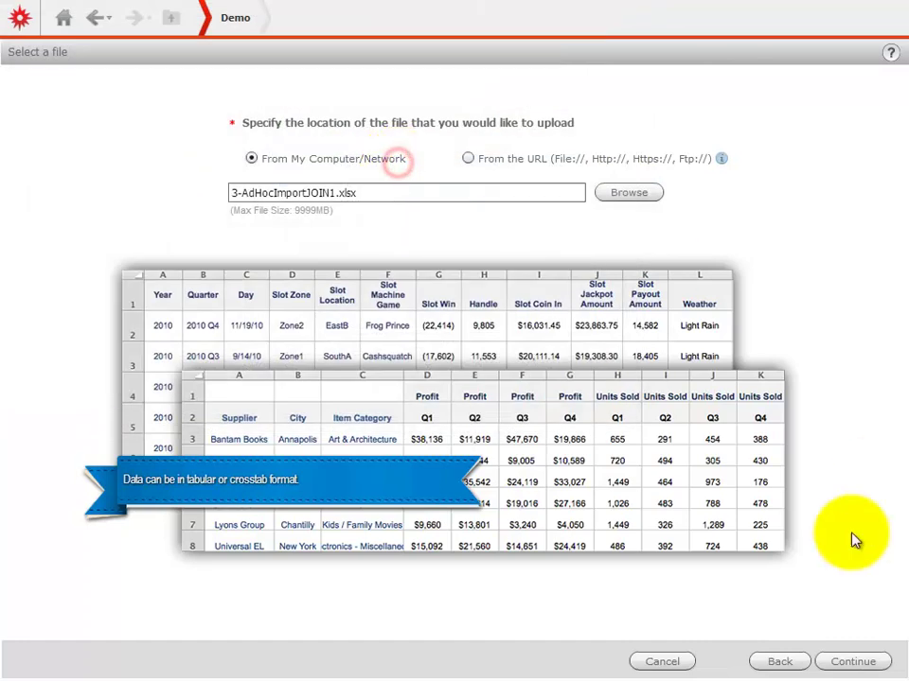
left_click(873, 659)
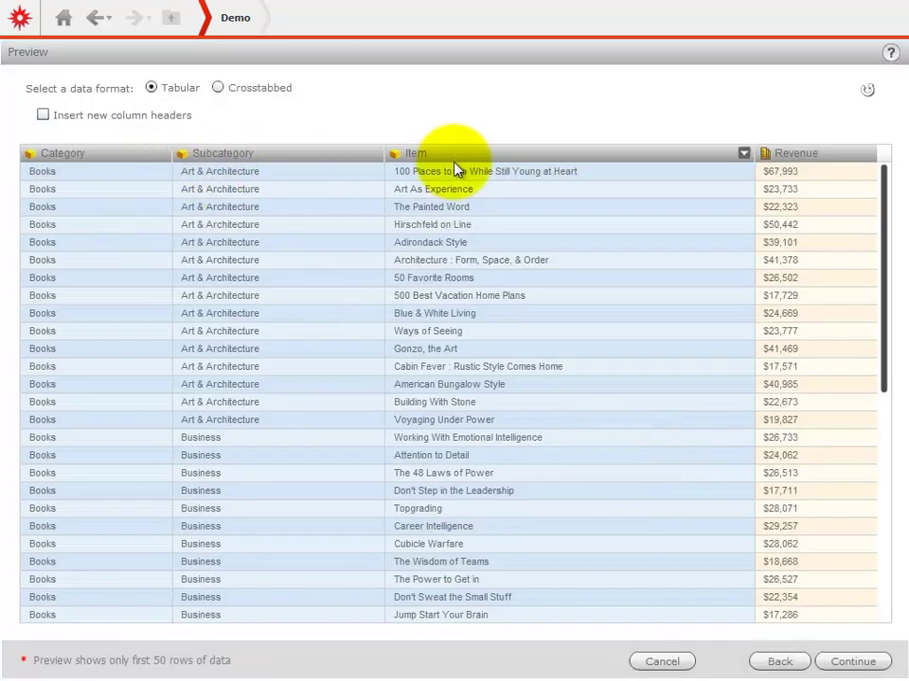
left_click(842, 662)
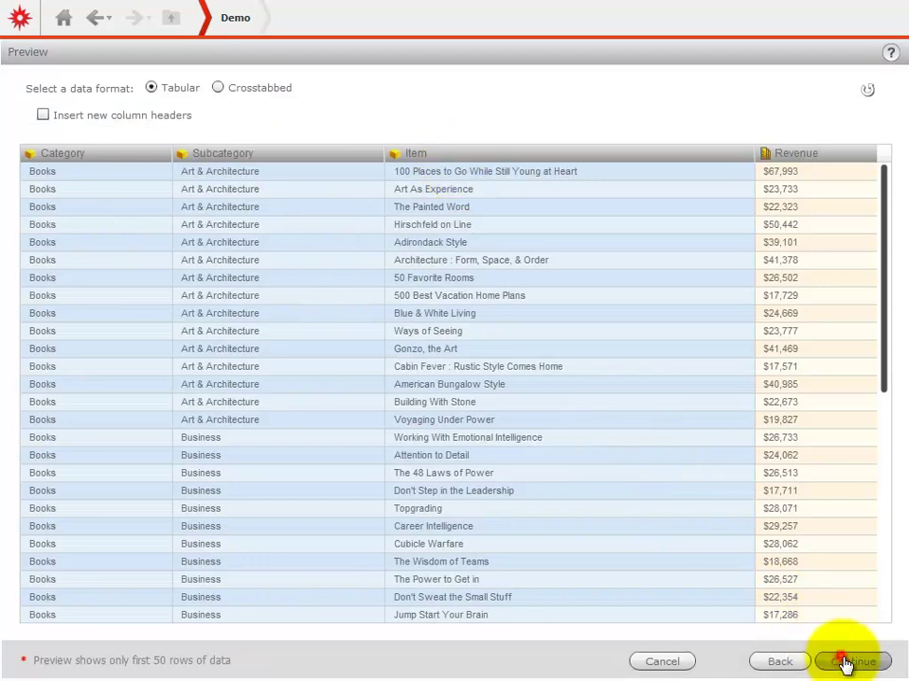
left_click(553, 578)
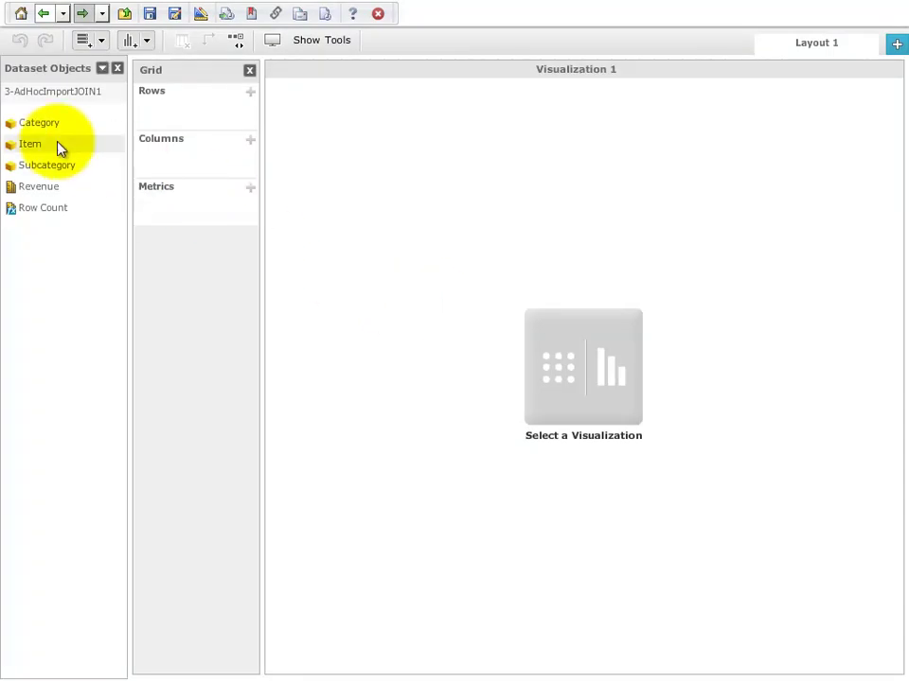
Build a grid with Category, Subcategory and Item as rows and Revenue as the metric.
left_click_drag(34, 133, 161, 119)
left_click_drag(49, 169, 168, 138)
left_click_drag(29, 144, 162, 155)
left_click_drag(38, 186, 182, 278)
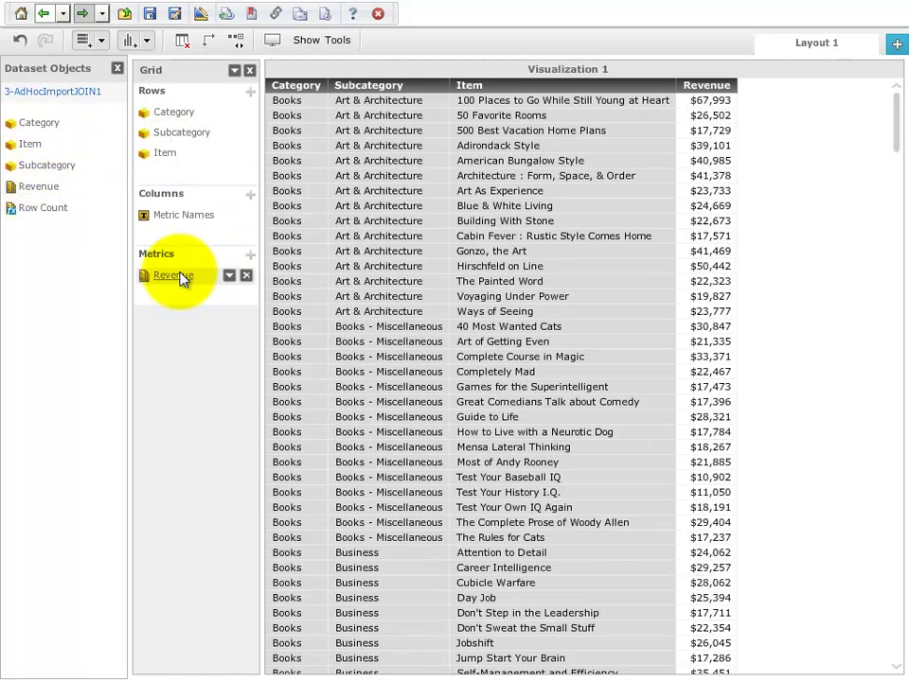
Add a second dataset by importing 3-AdHocImportJOIN2.xlsx, and save it as 3-AdHocImportJOIN2 in My Reports.
left_click(102, 41)
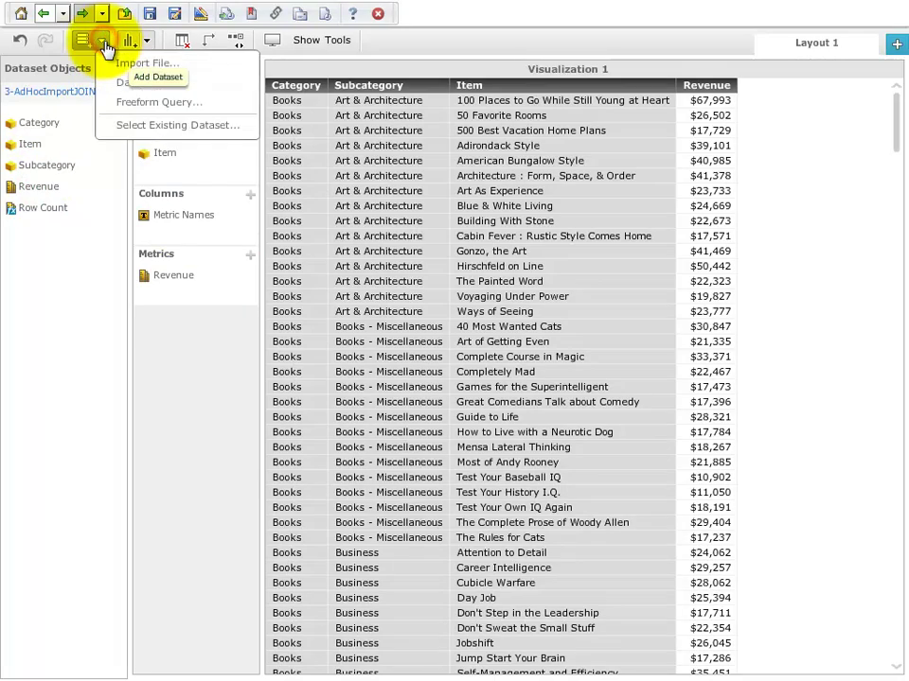
left_click(115, 64)
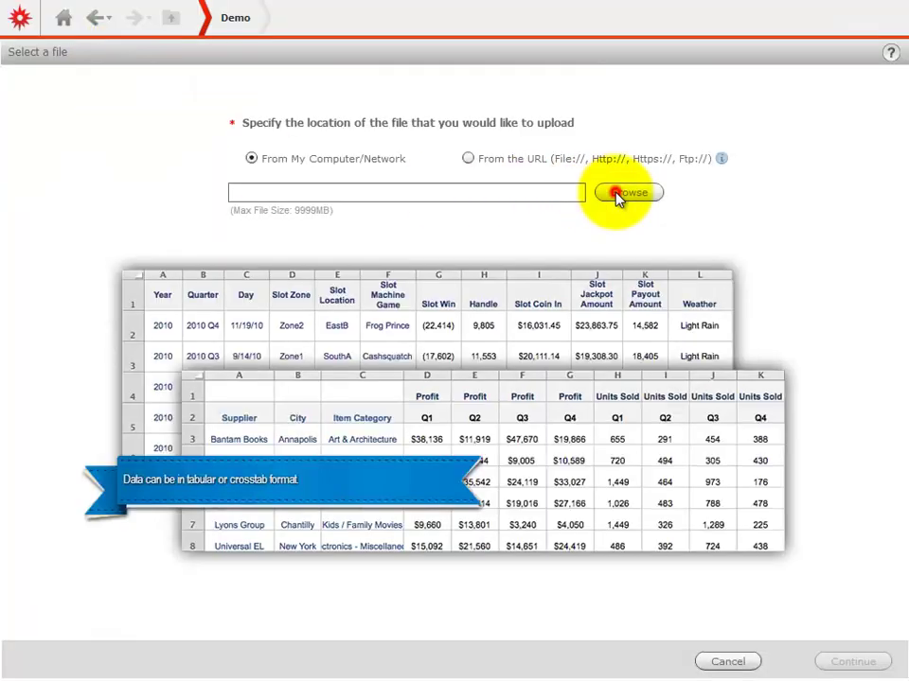
left_click(617, 196)
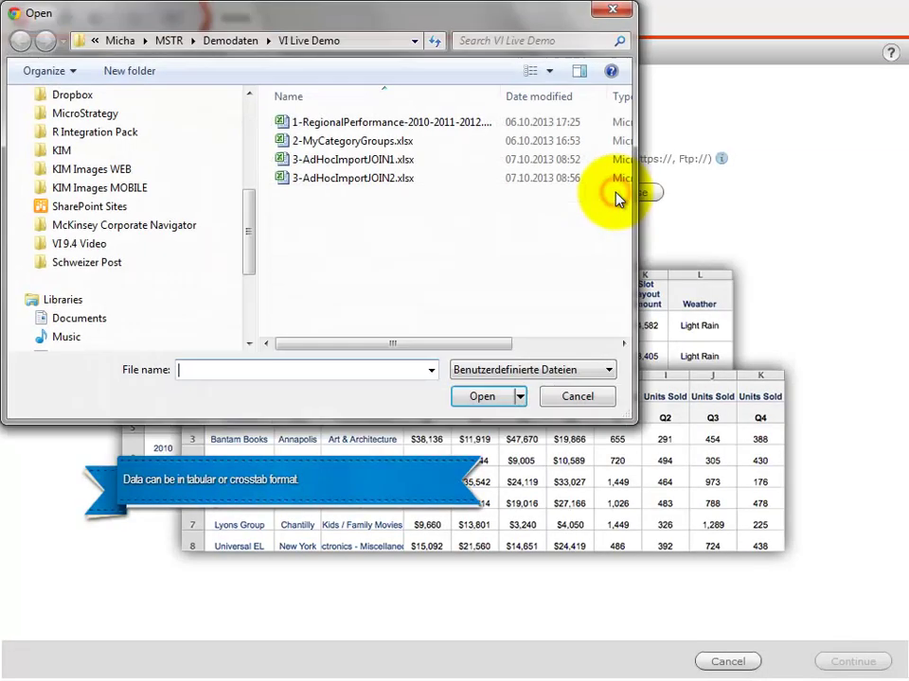
double_click(352, 178)
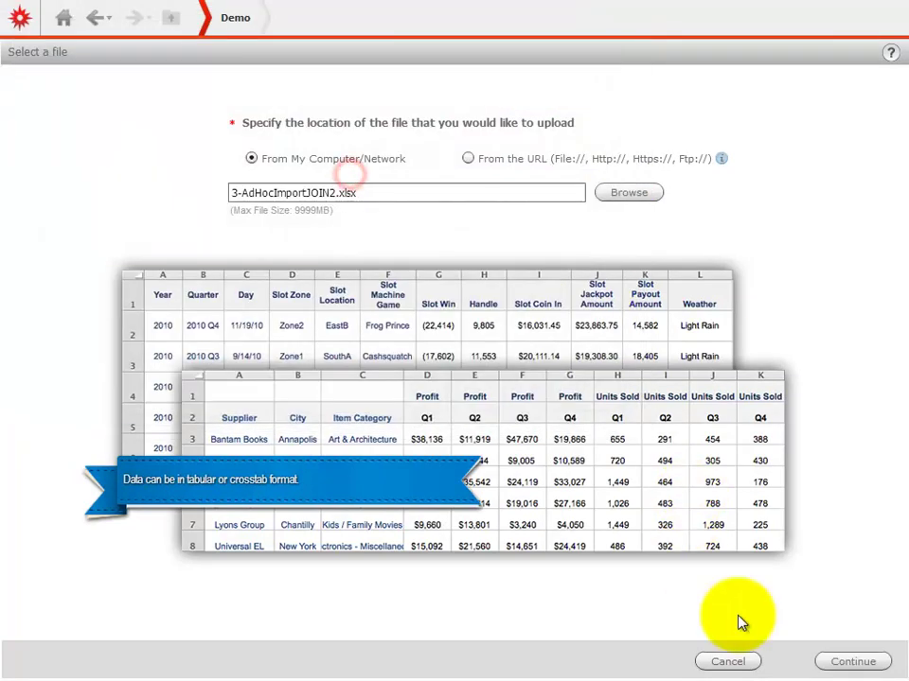
left_click(821, 661)
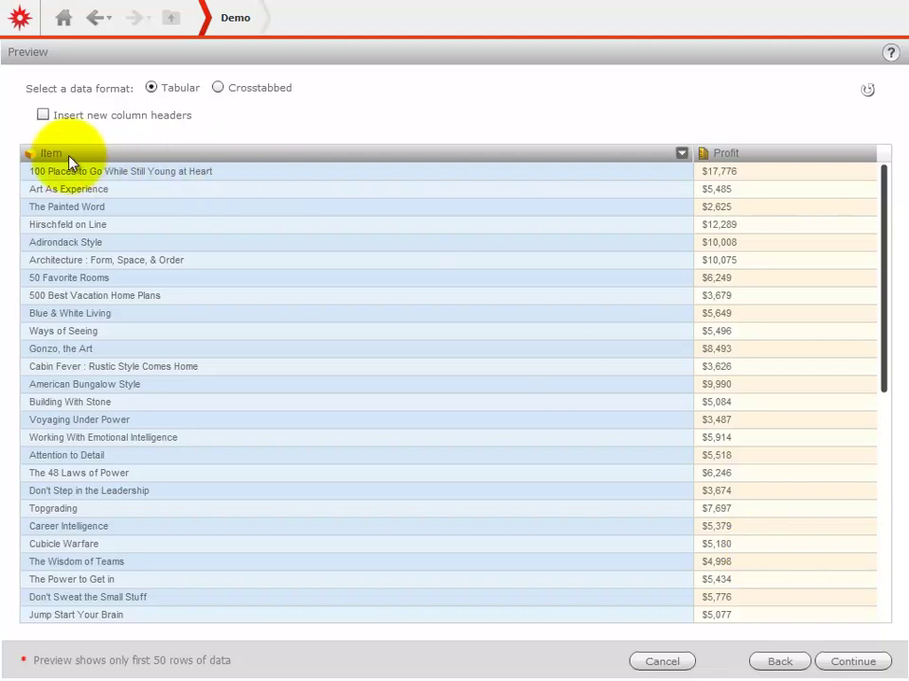
left_click(877, 665)
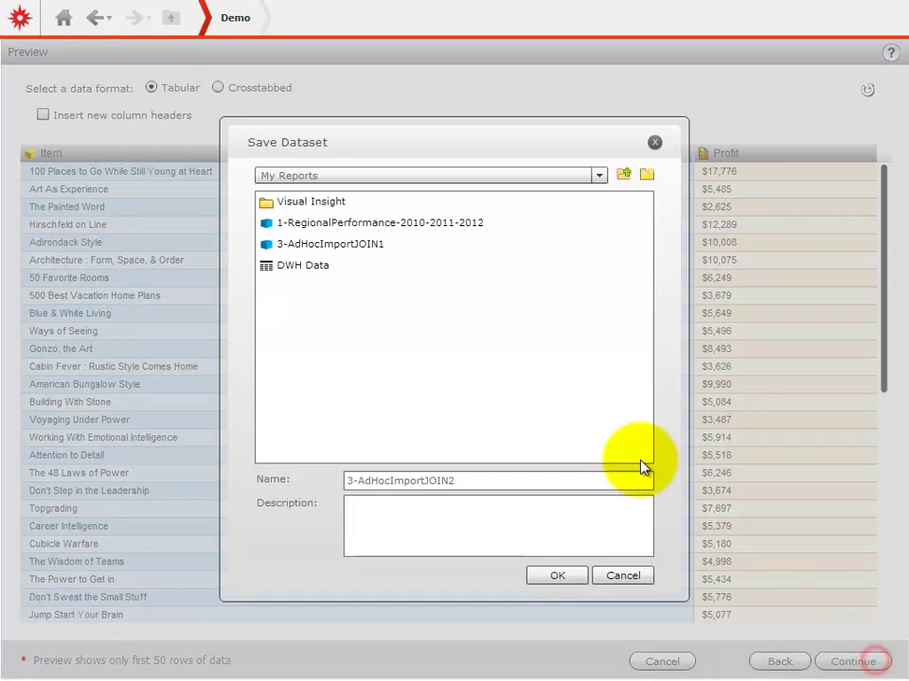
left_click(569, 577)
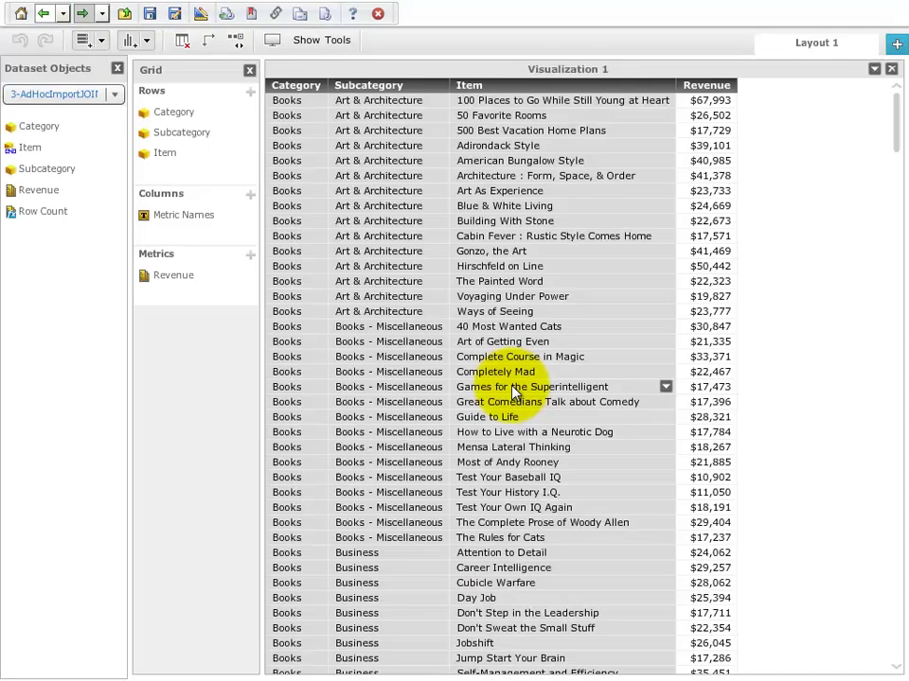
Compare the objects of the two imported datasets, and add Profit from 3-AdHocImportJOIN2 to the grid's metrics below Revenue.
left_click(68, 93)
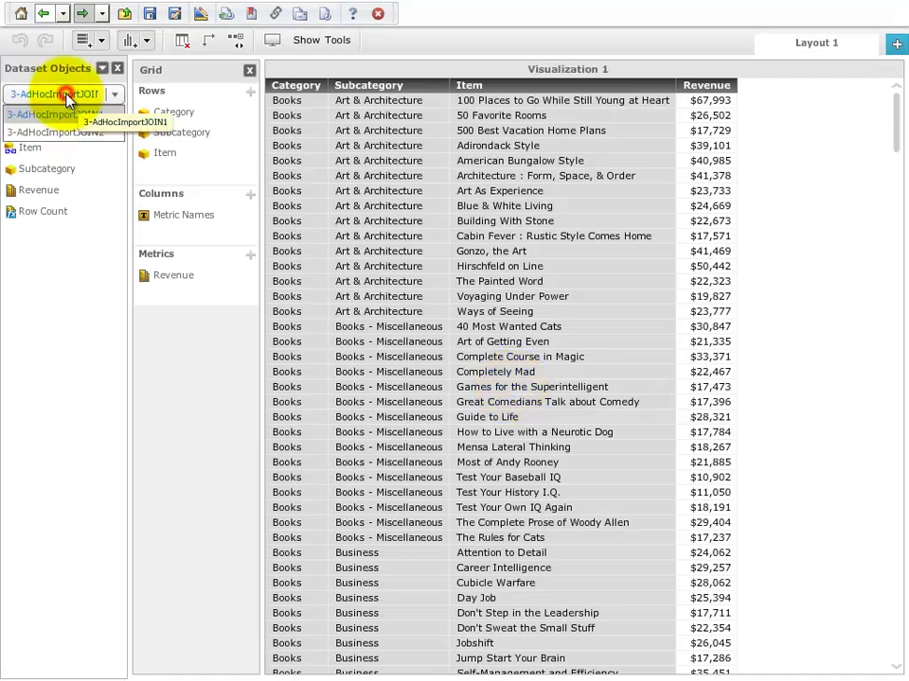
left_click(61, 131)
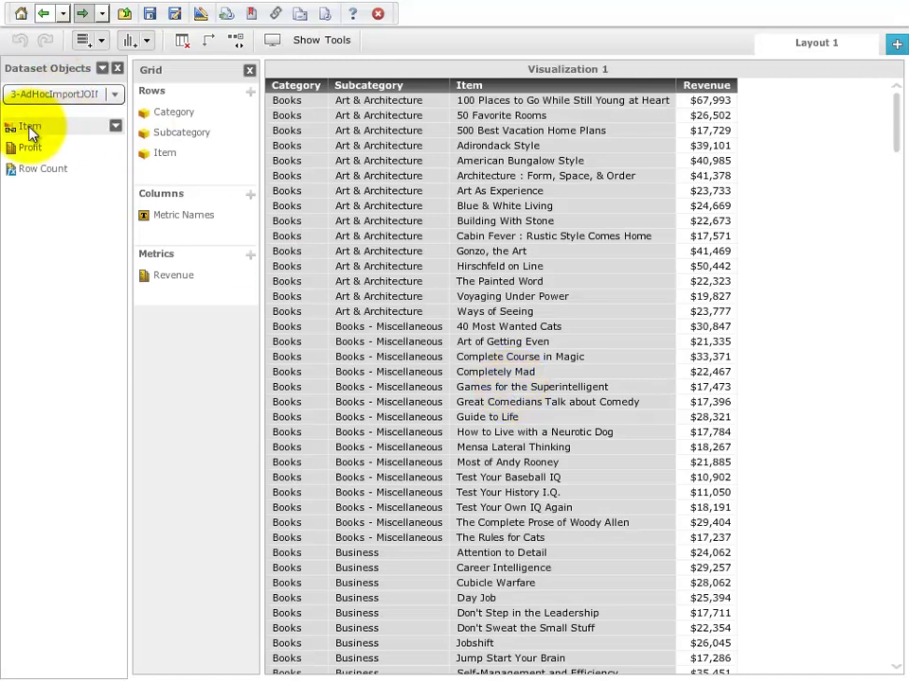
left_click(34, 95)
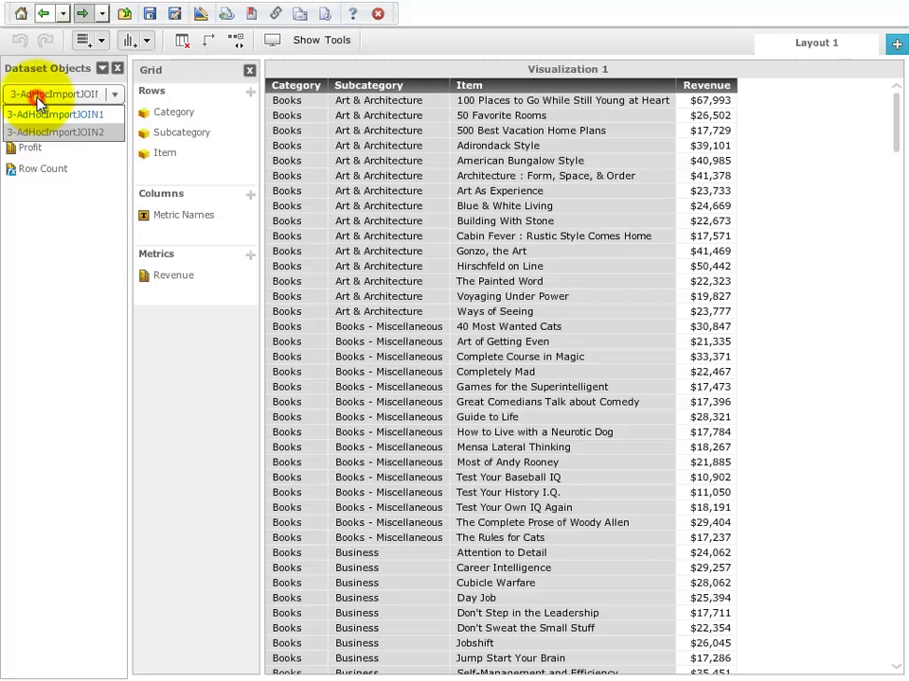
left_click(40, 126)
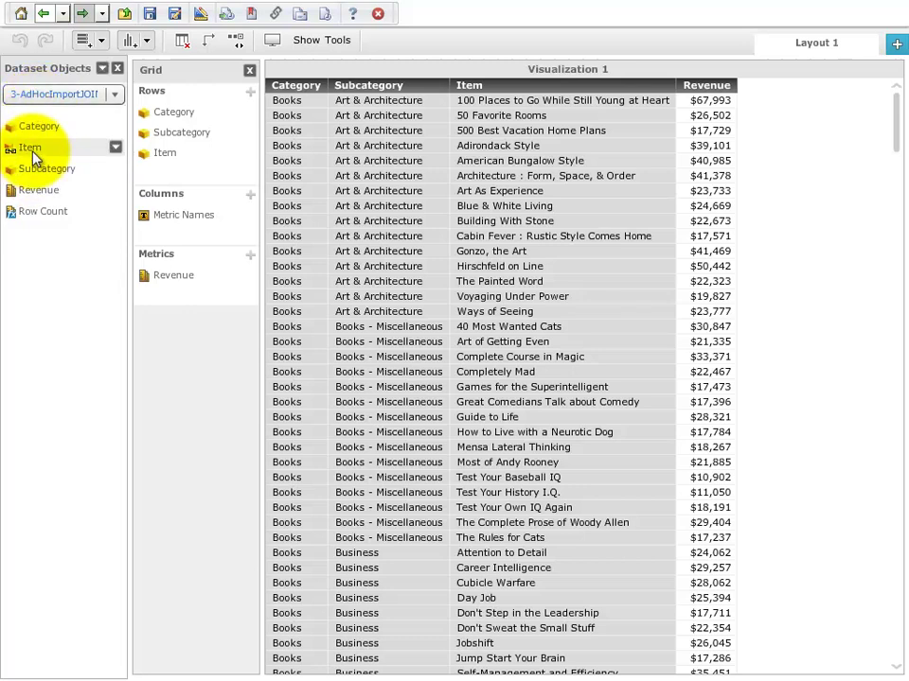
left_click(61, 94)
left_click(66, 132)
left_click_drag(32, 148, 170, 301)
right_click(189, 299)
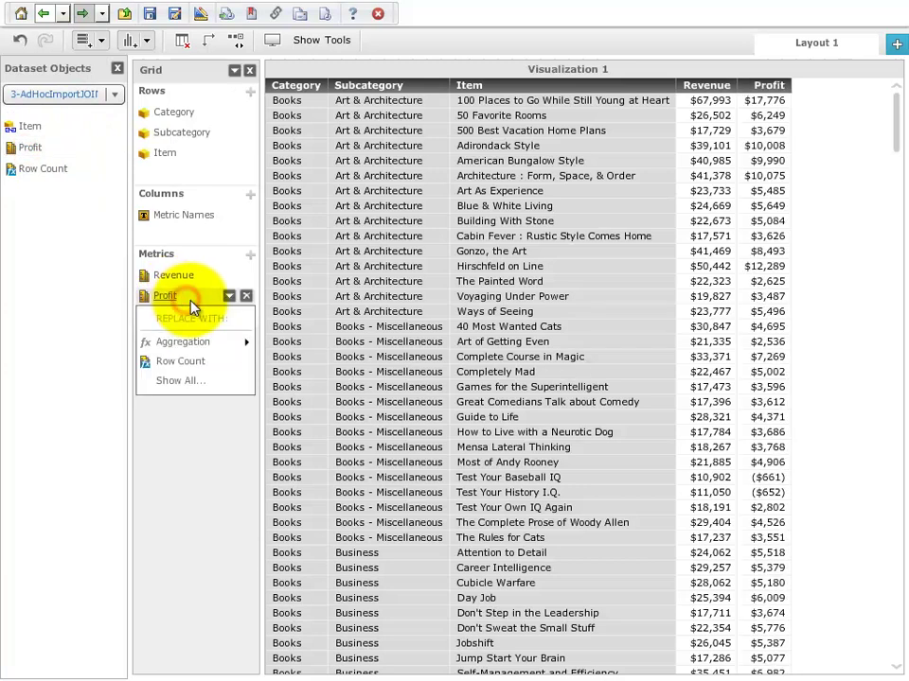
Create a new Profit/Revenue metric in the grid from the Revenue metric.
left_click(201, 283)
left_click(229, 275)
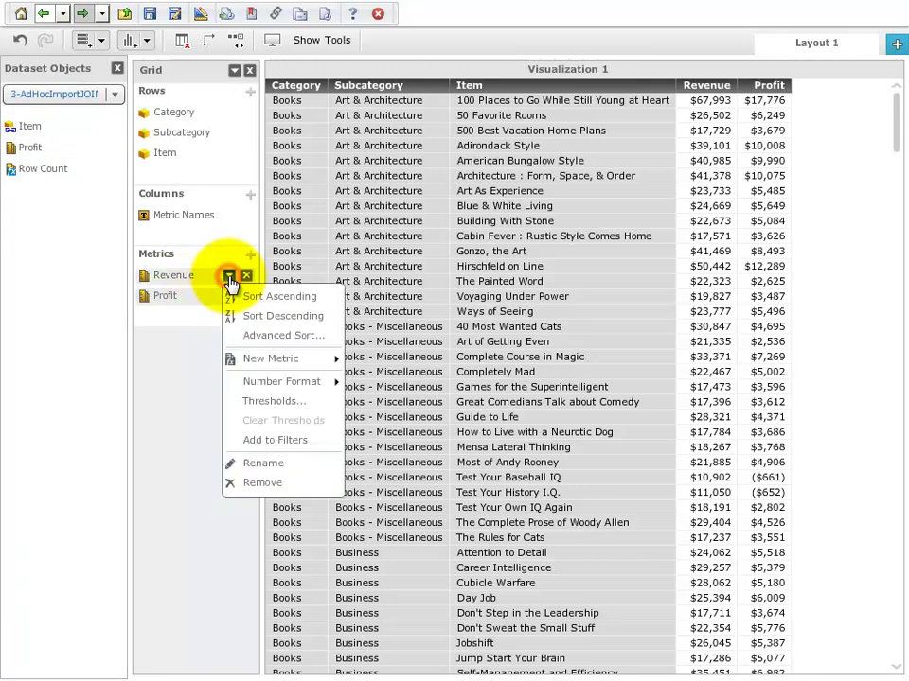
mouse_move(262, 362)
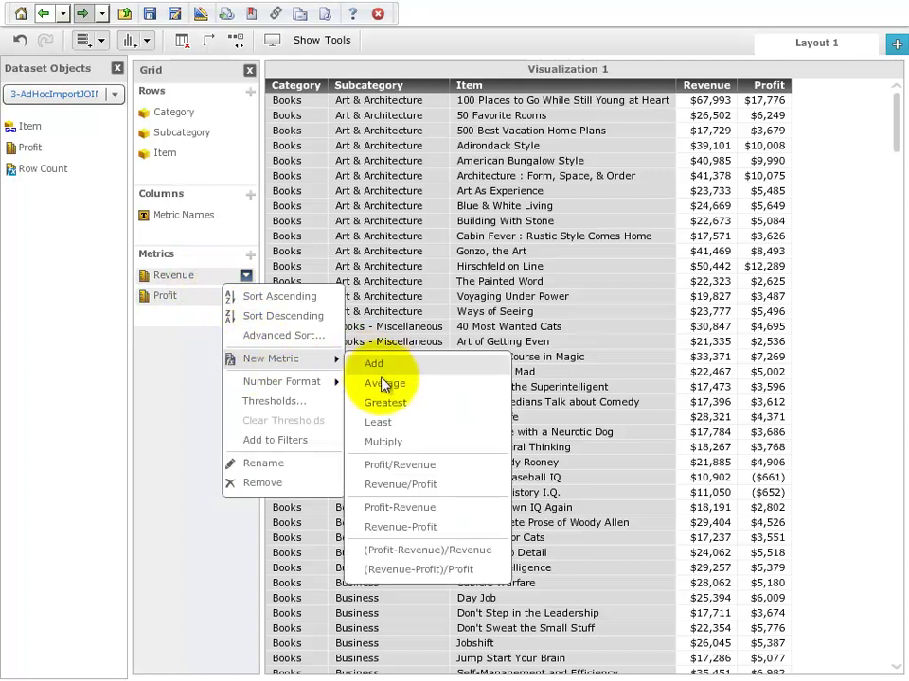
left_click(395, 466)
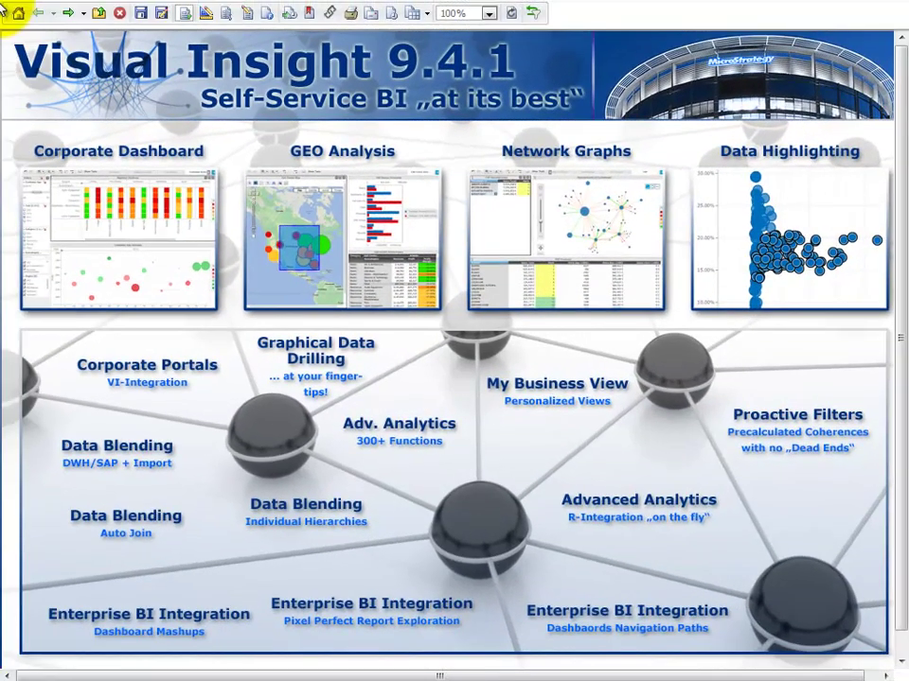
Open the Individual Hierarchies data blending example and display the objects of the Excel_MyCategoryGroups dataset.
left_click(327, 522)
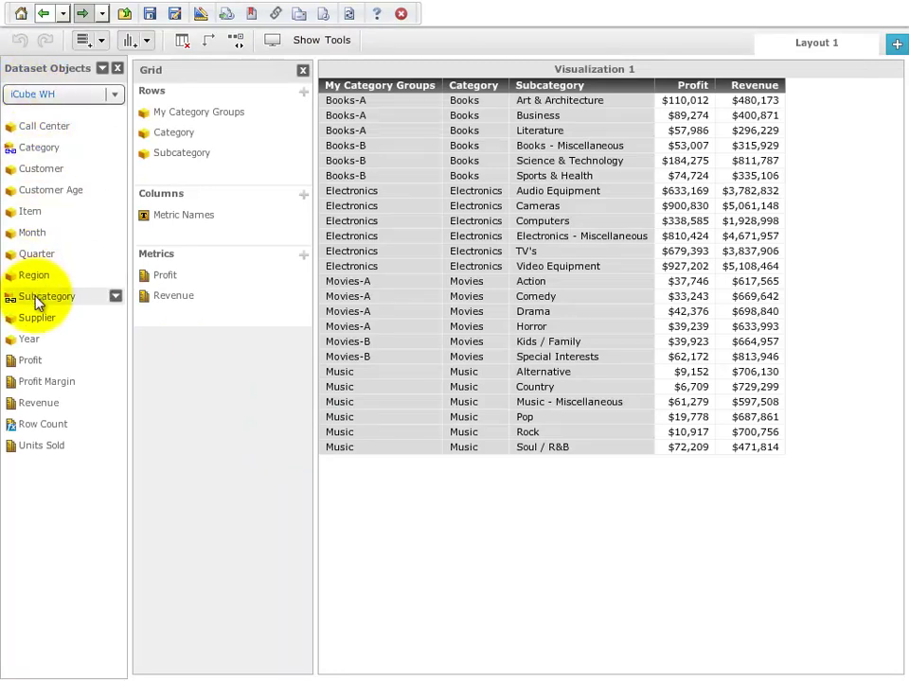
left_click(48, 93)
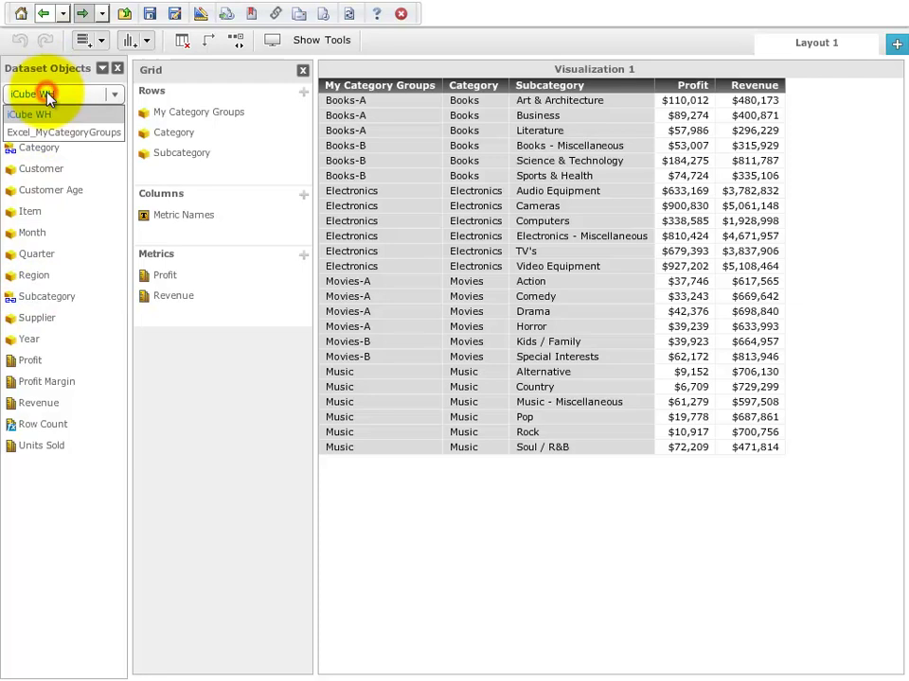
left_click(52, 133)
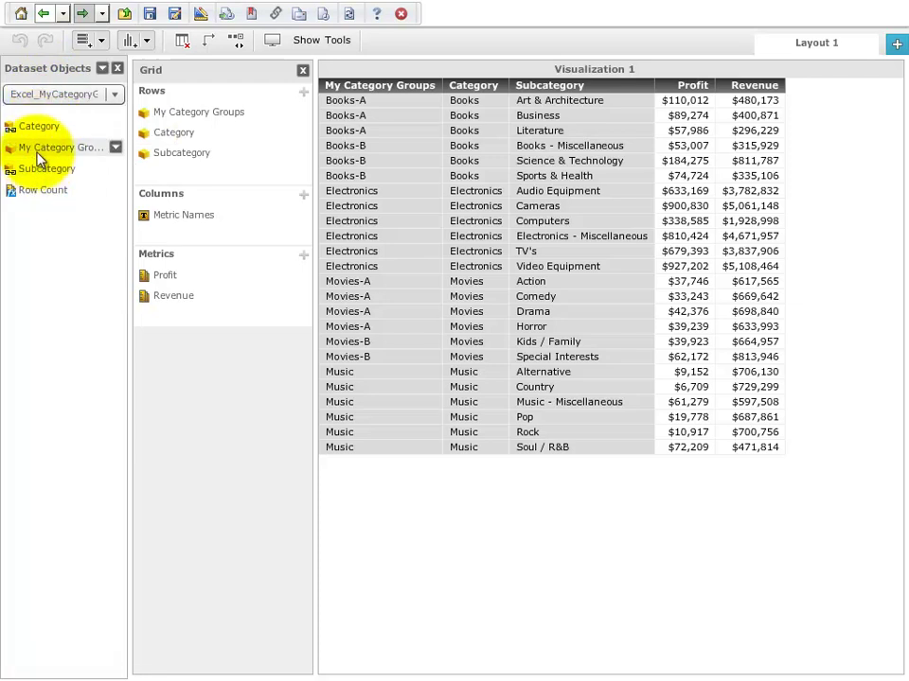
Insert a second visualization with My Category Groups as its only row attribute, and remove it.
left_click(131, 40)
left_click_drag(44, 148, 170, 115)
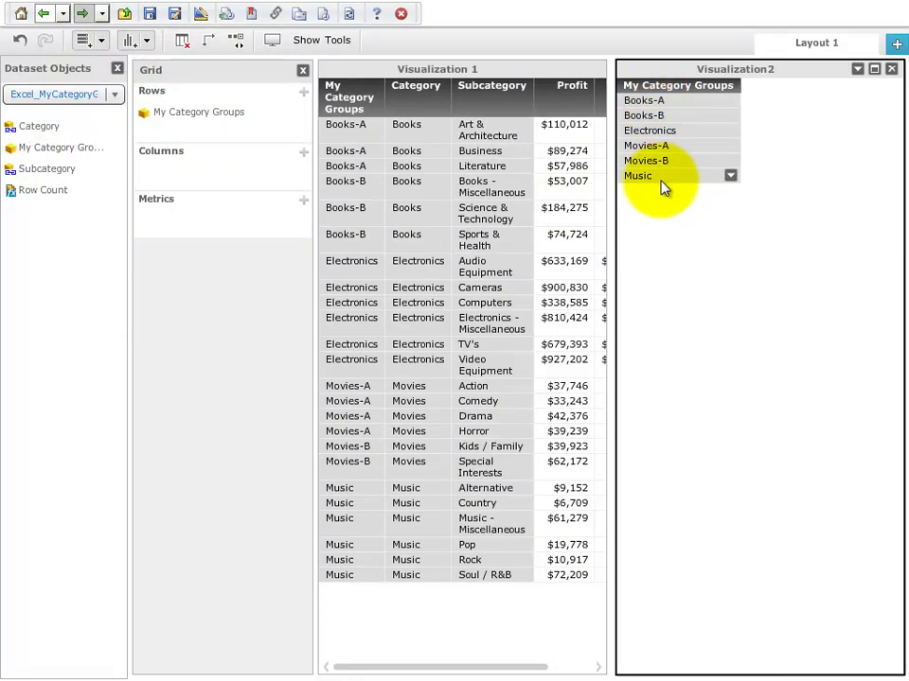
left_click(892, 72)
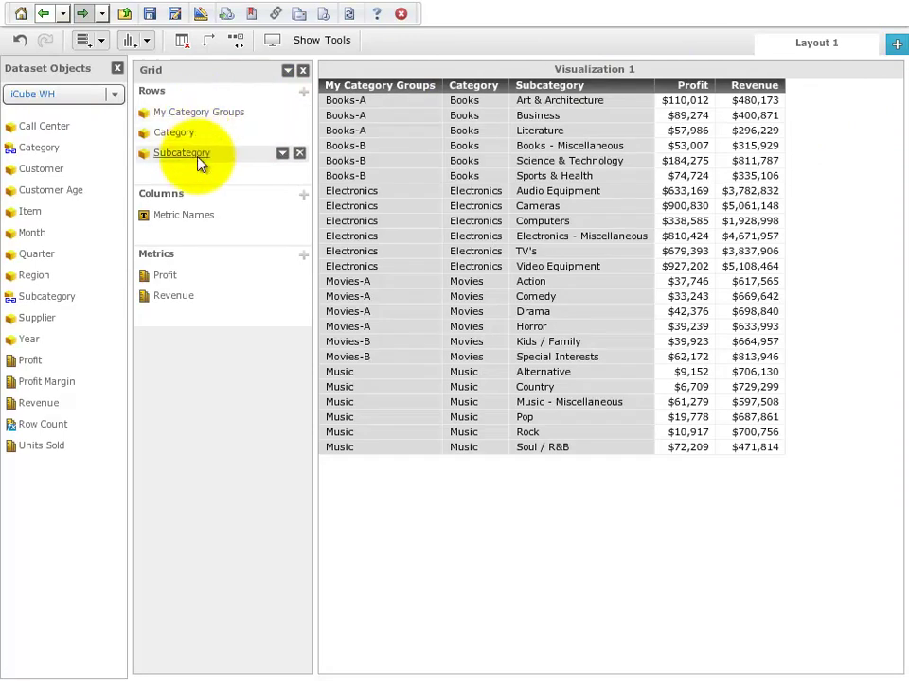
Remove Category from the grid's rows and keep only the Books-A and Movies-B groups.
left_click(298, 135)
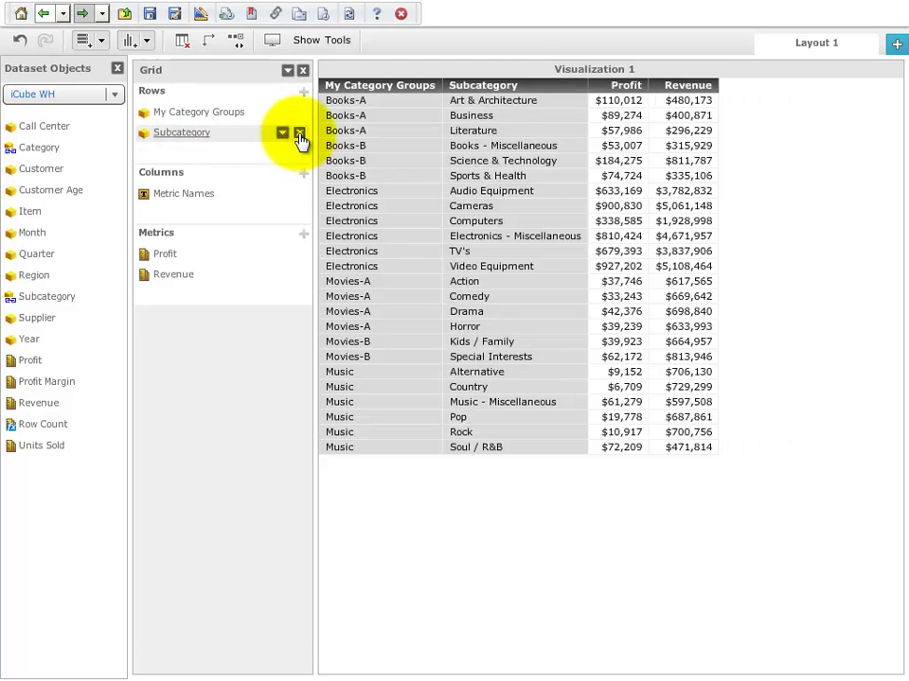
left_click(413, 116)
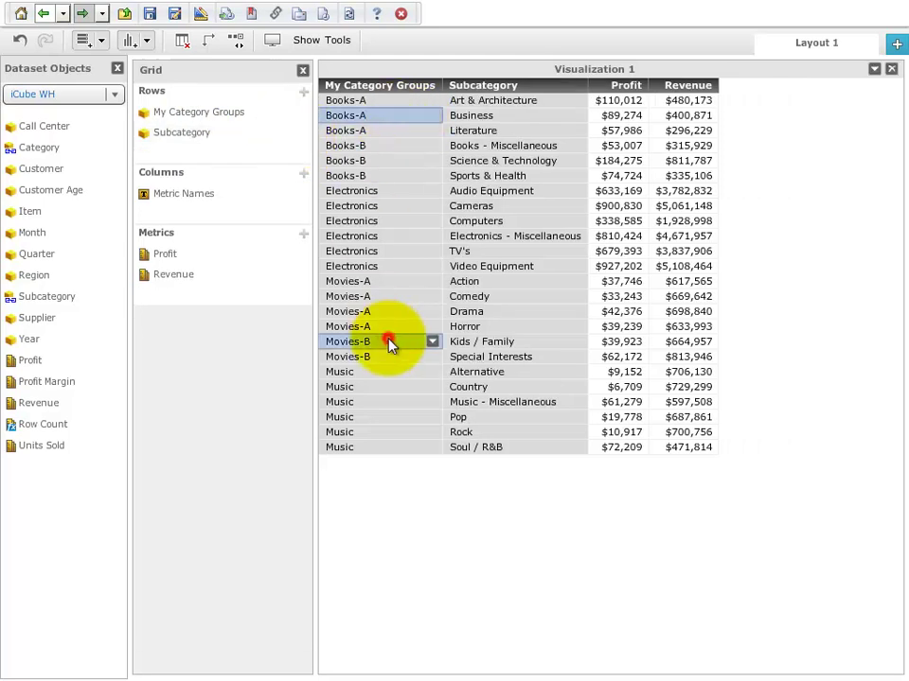
left_click(432, 343)
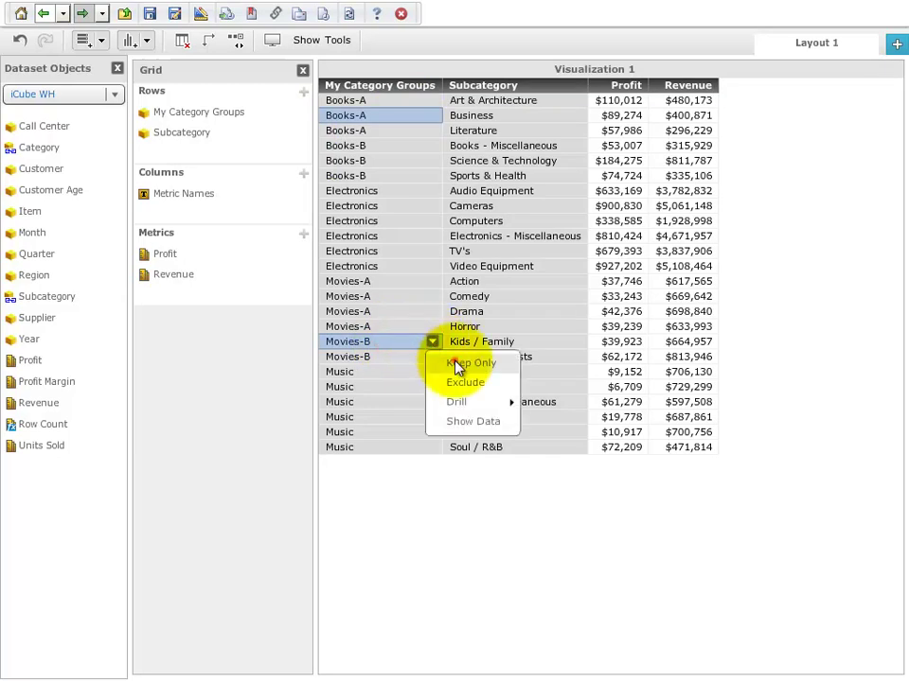
left_click(464, 363)
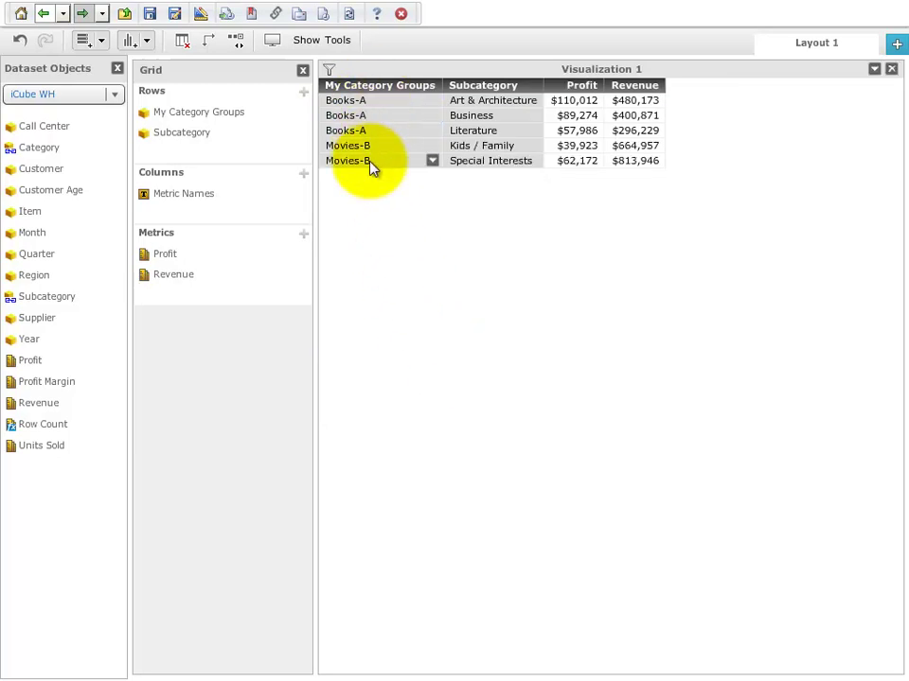
Show the Total subtotal for Subcategory and for My Category Groups in the grid.
left_click(534, 85)
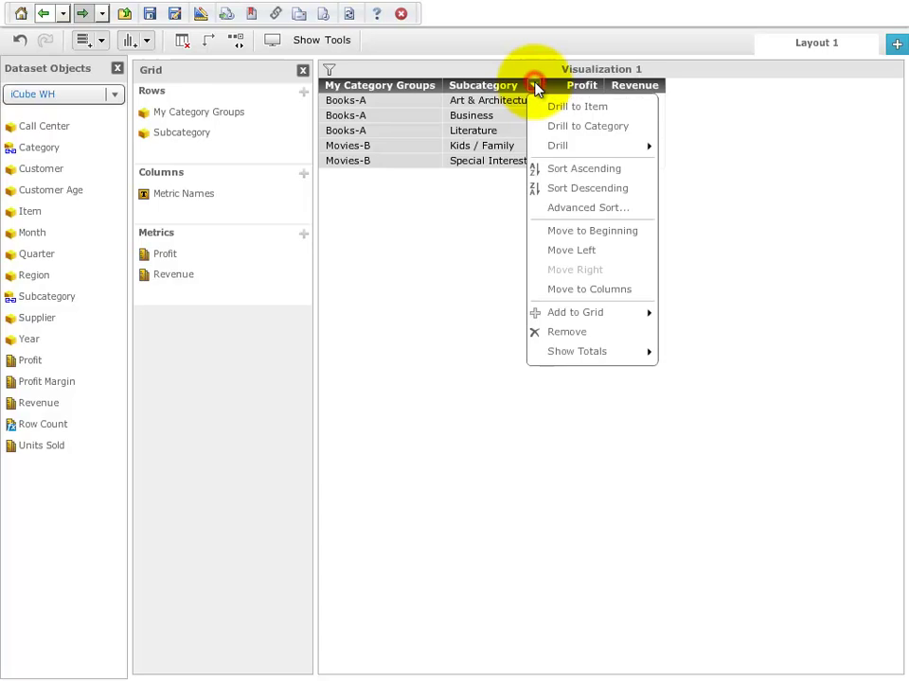
mouse_move(633, 356)
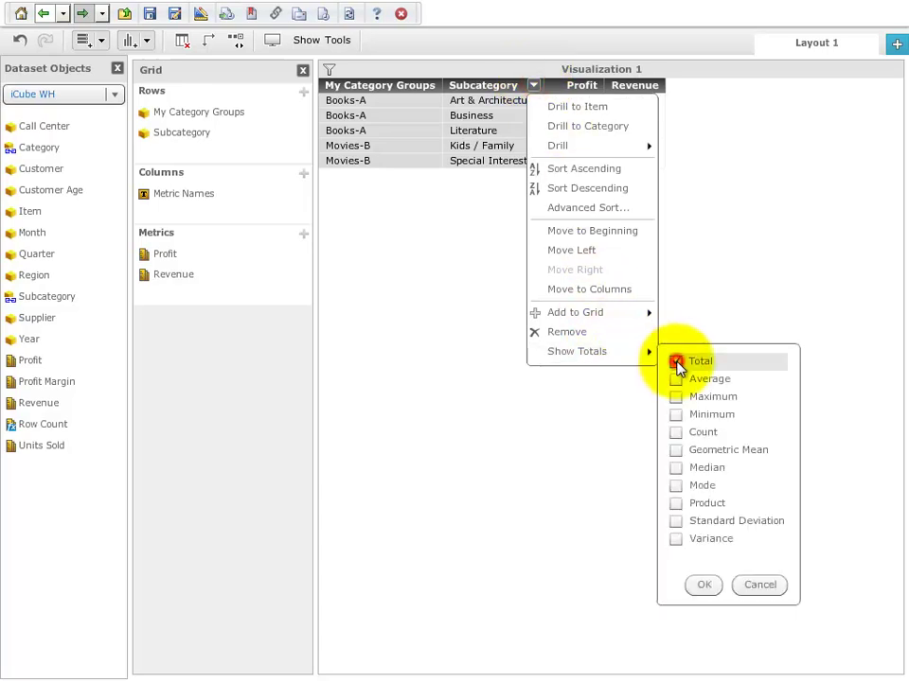
left_click(704, 585)
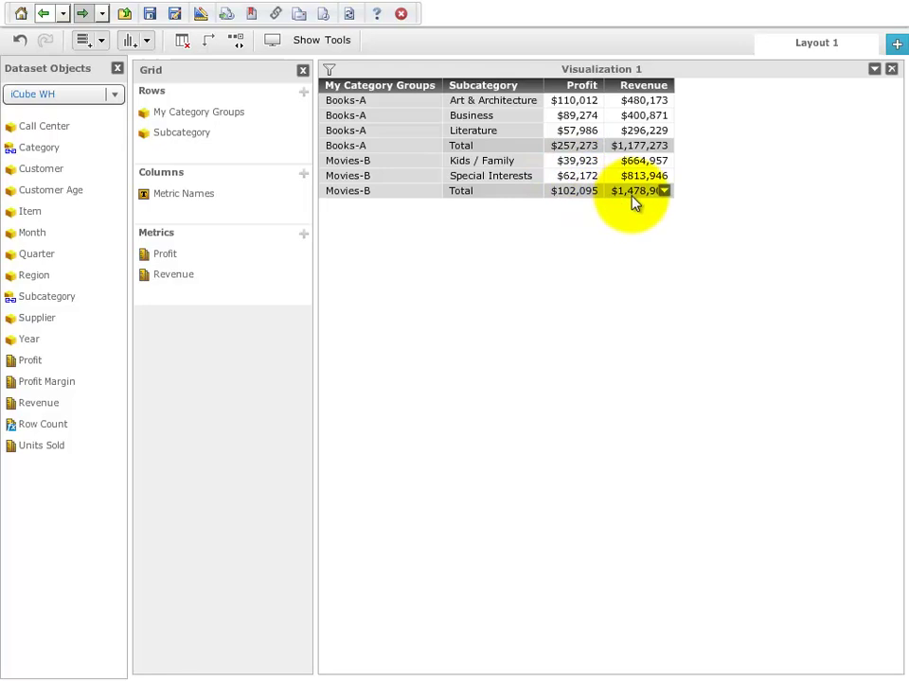
left_click(427, 88)
mouse_move(520, 318)
left_click(575, 324)
left_click(603, 545)
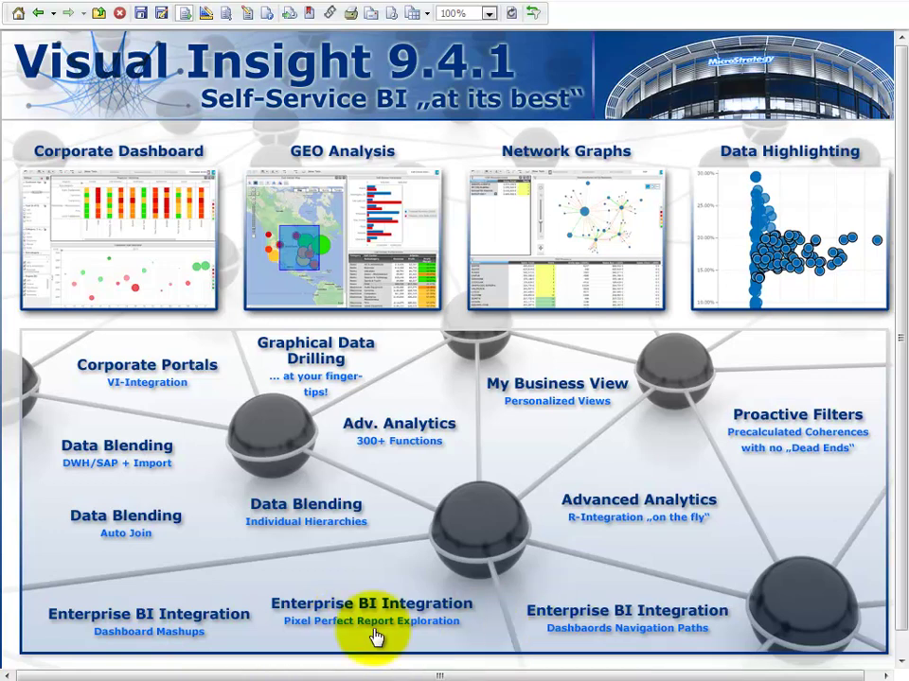
Open the Dashboard Mashups example and explore its Details Analysis: the 2011 overview, Category Analysis and Time Analysis.
left_click(188, 620)
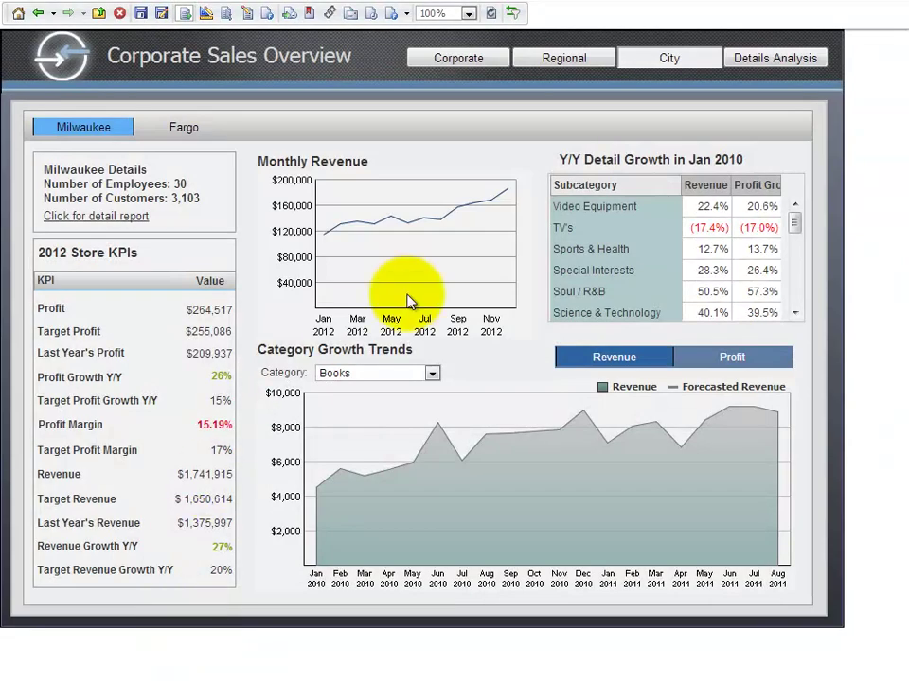
left_click(742, 61)
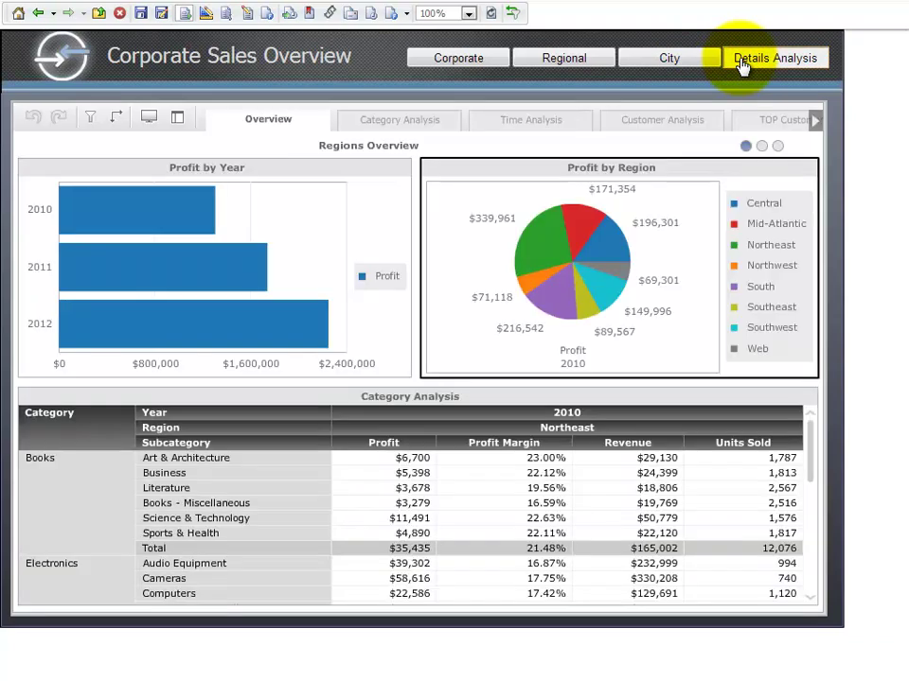
left_click(208, 275)
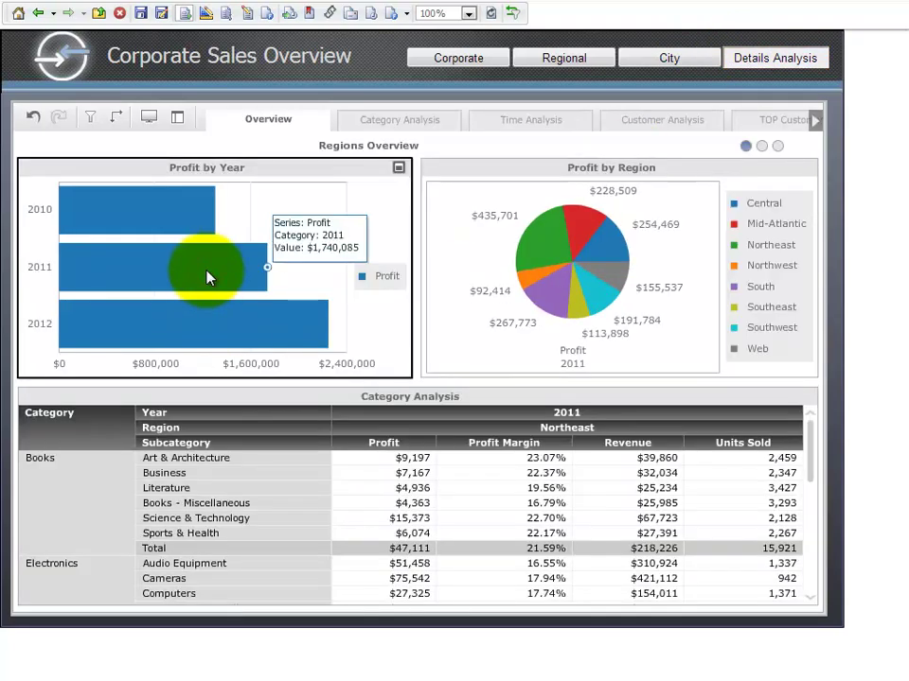
left_click(408, 123)
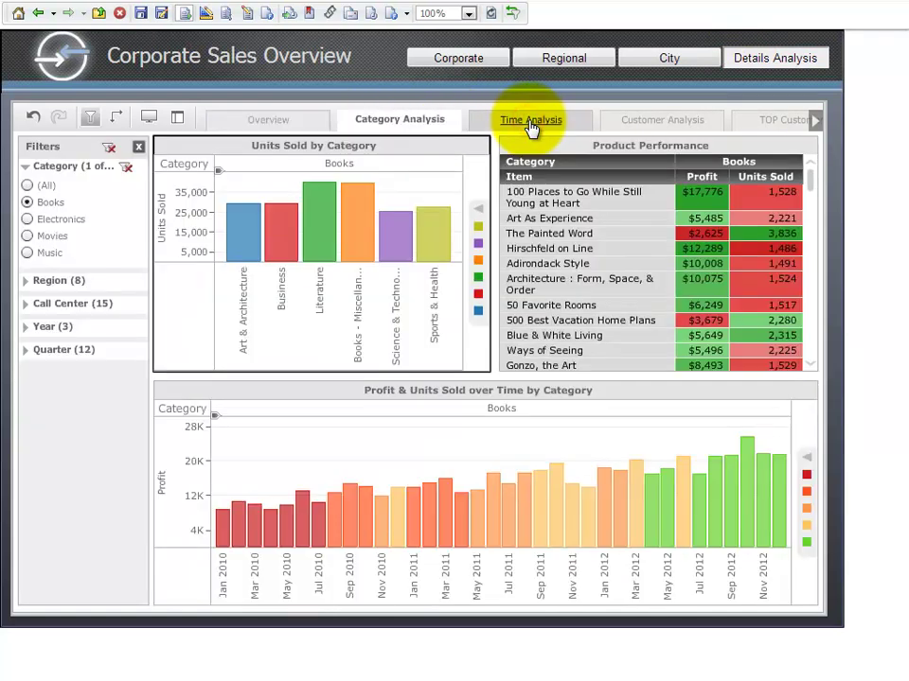
left_click(531, 125)
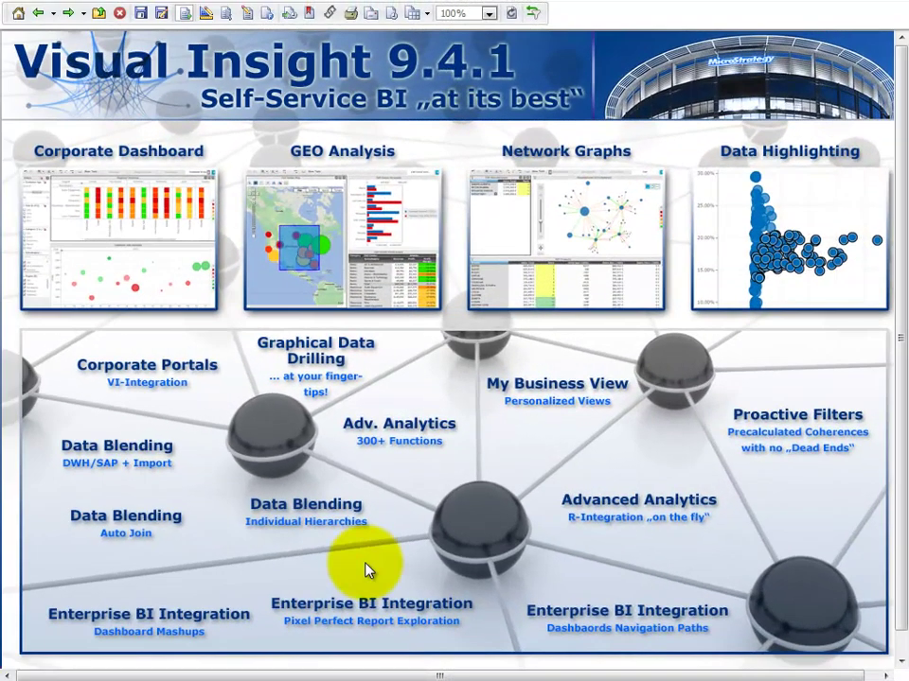
Run the Pixel Perfect Report Exploration document for Computers, Audio Equipment, TV's and Video Equipment, and display the TV's subcategory.
left_click(361, 622)
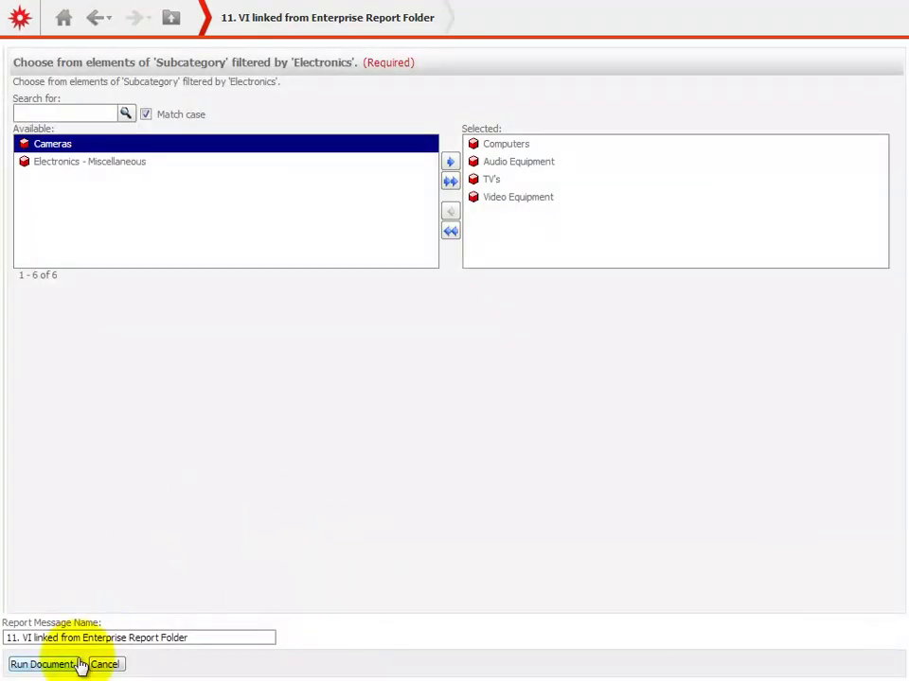
left_click(73, 664)
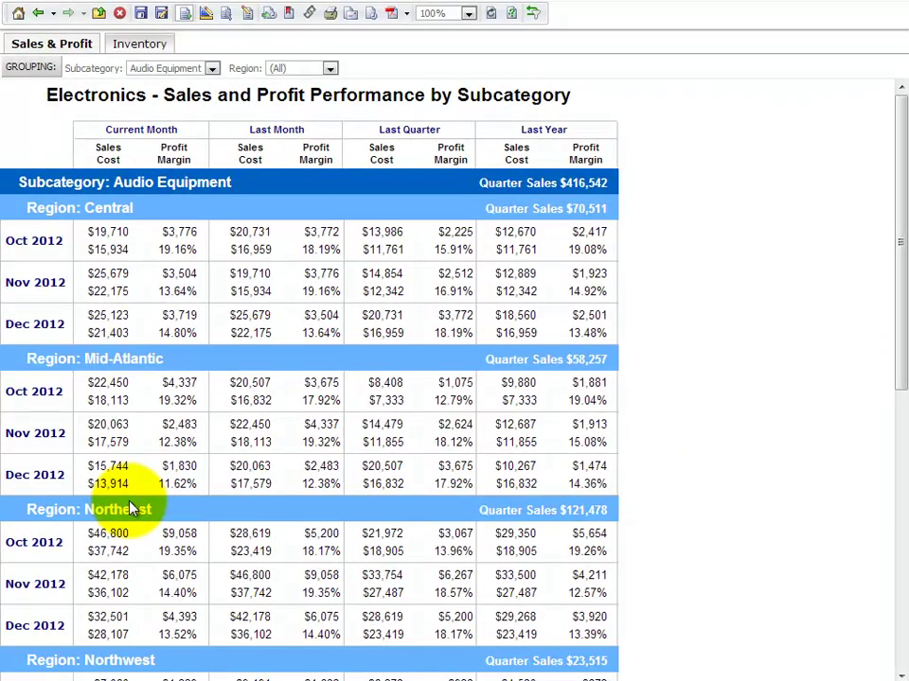
left_click(159, 68)
left_click(156, 115)
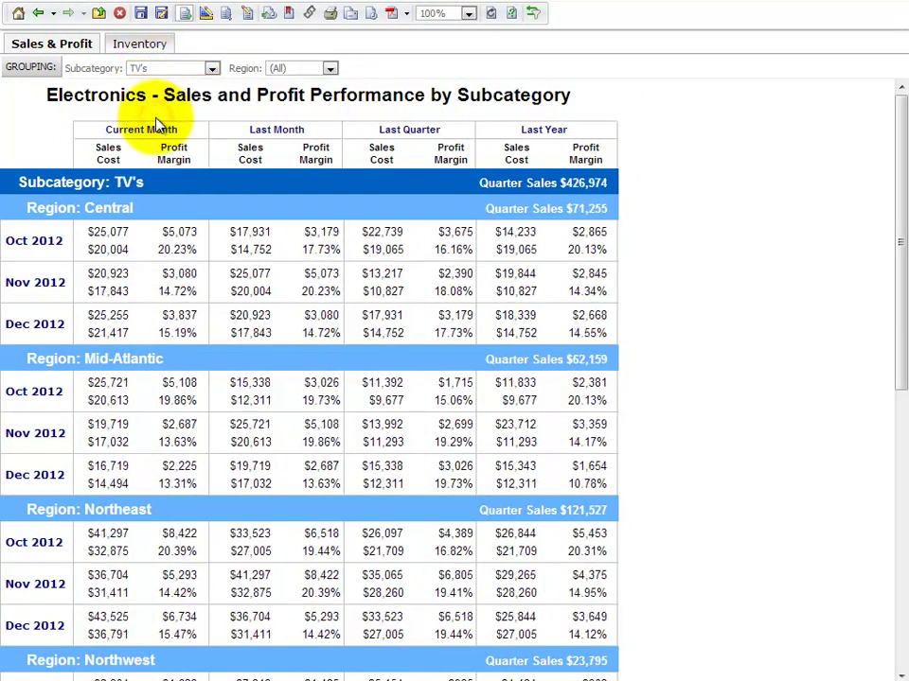
Show the Inventory report for the Computers subcategory and follow its subcategory link to the Details Analysis dashboard.
left_click(129, 47)
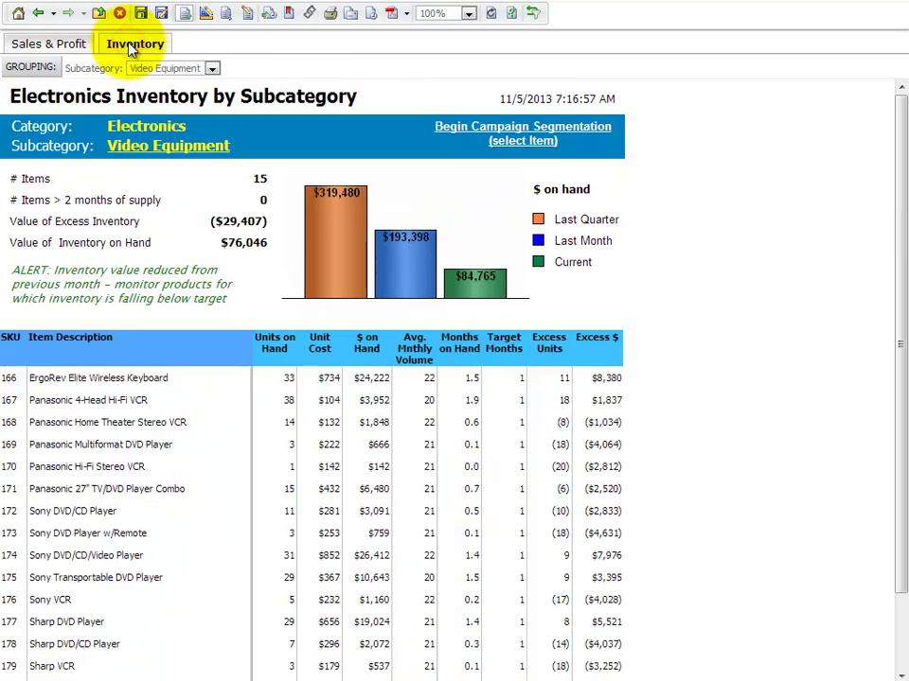
left_click(161, 68)
left_click(159, 108)
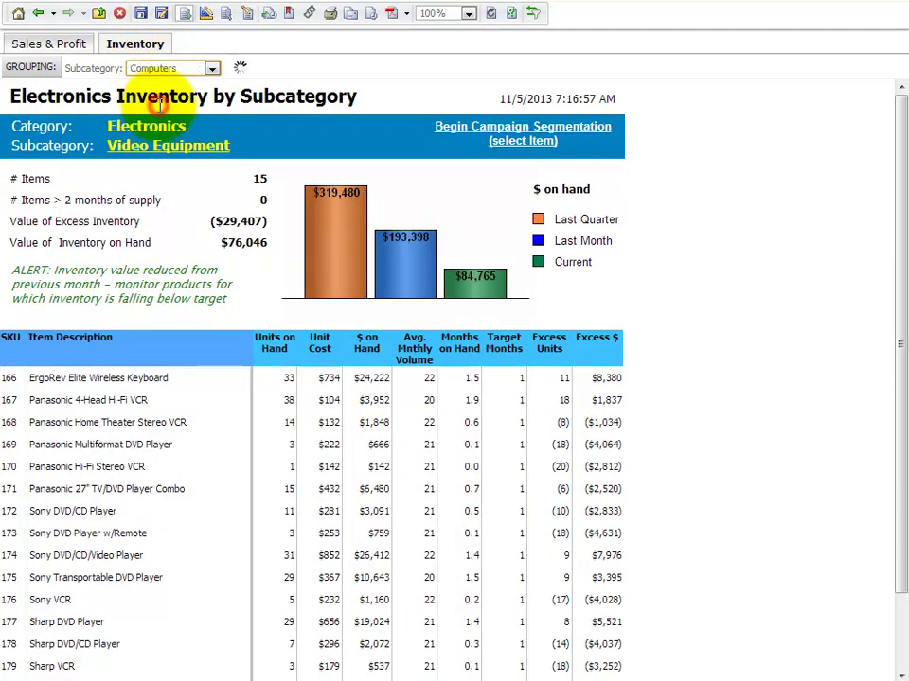
left_click(144, 159)
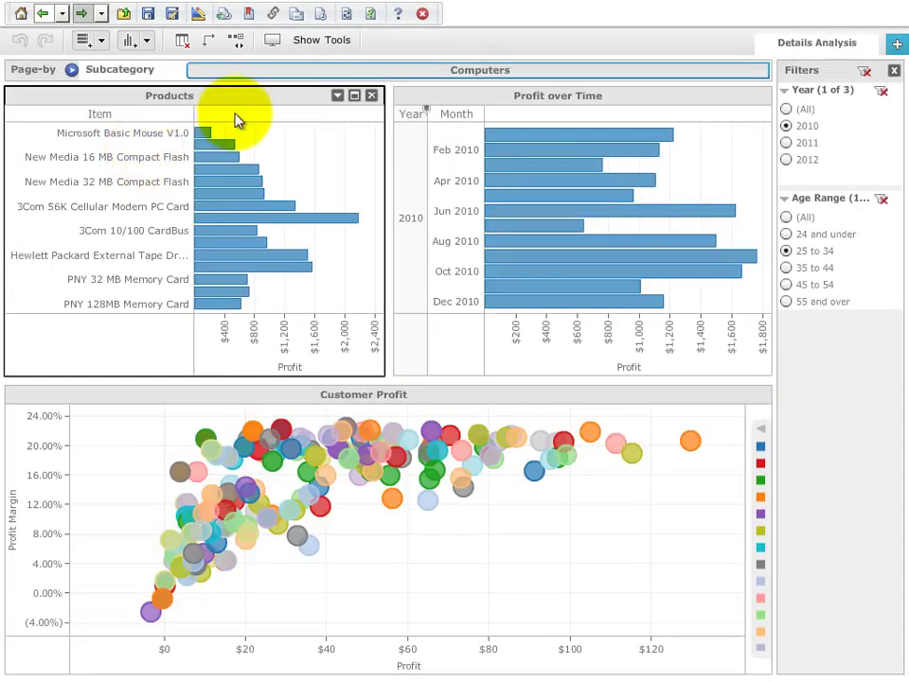
Return to the Inventory report, switch it to Video Equipment and follow that subcategory's link to the Details Analysis dashboard.
left_click(367, 78)
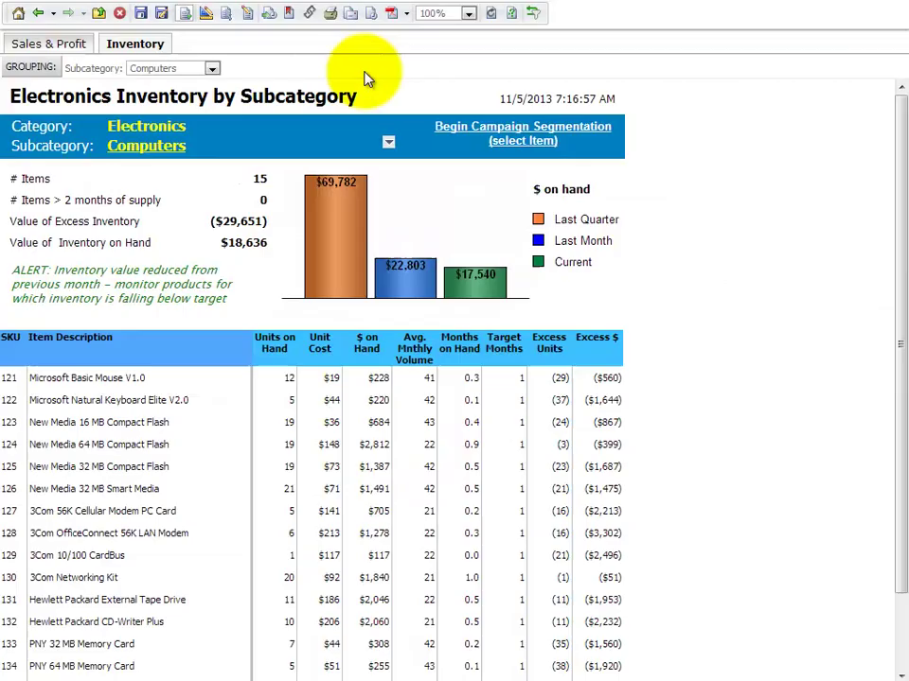
left_click(211, 69)
left_click(190, 124)
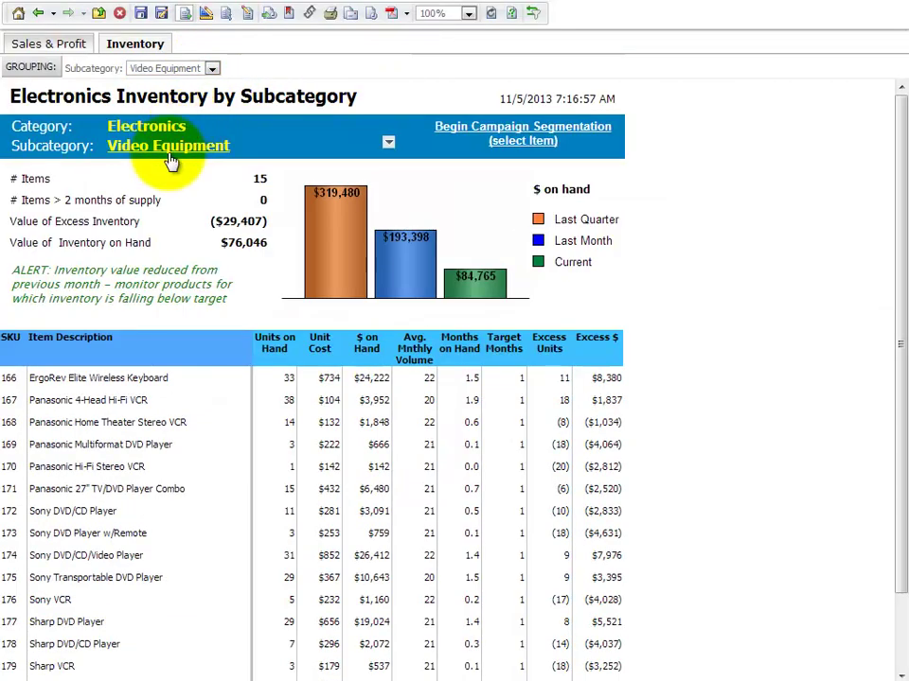
left_click(169, 151)
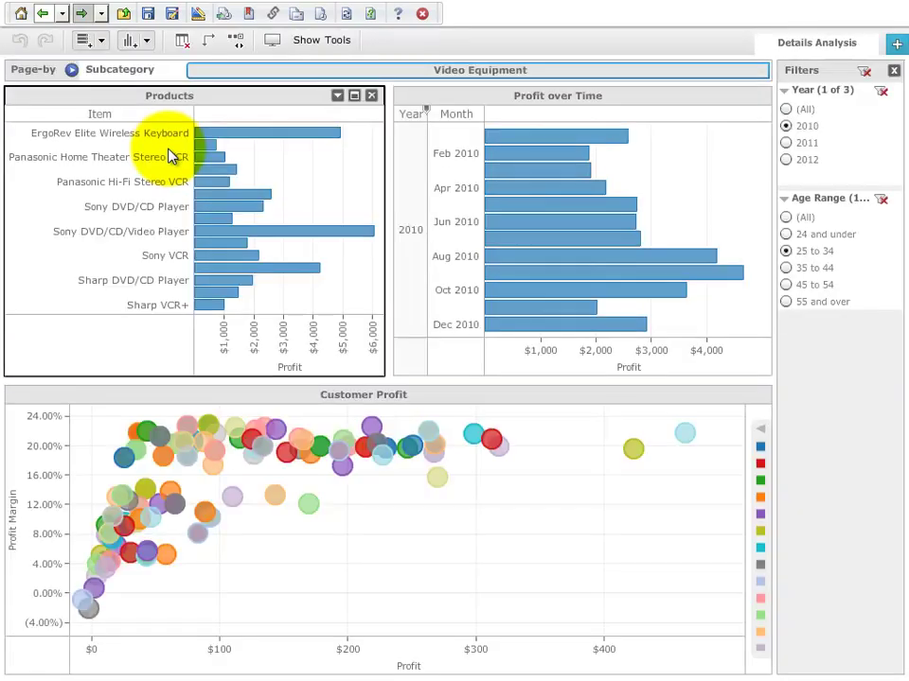
Select a group of item bars in the Products chart of the Video Equipment Details Analysis dashboard.
left_click_drag(311, 169, 161, 253)
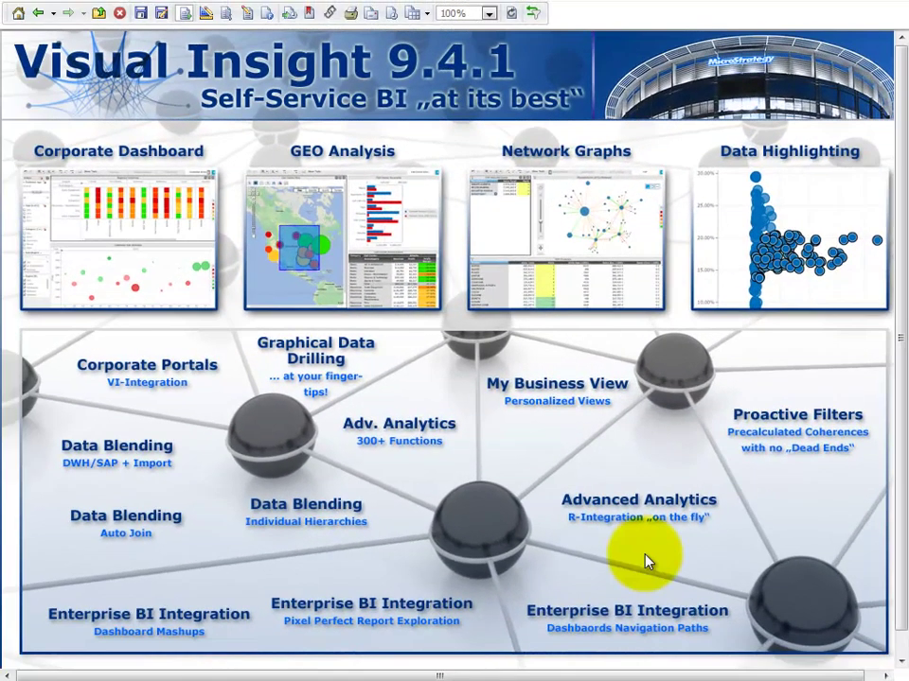
Open the Dashboards Navigation Paths example and show the Regional view of the Corporate Sales Overview for Northwest.
left_click(623, 635)
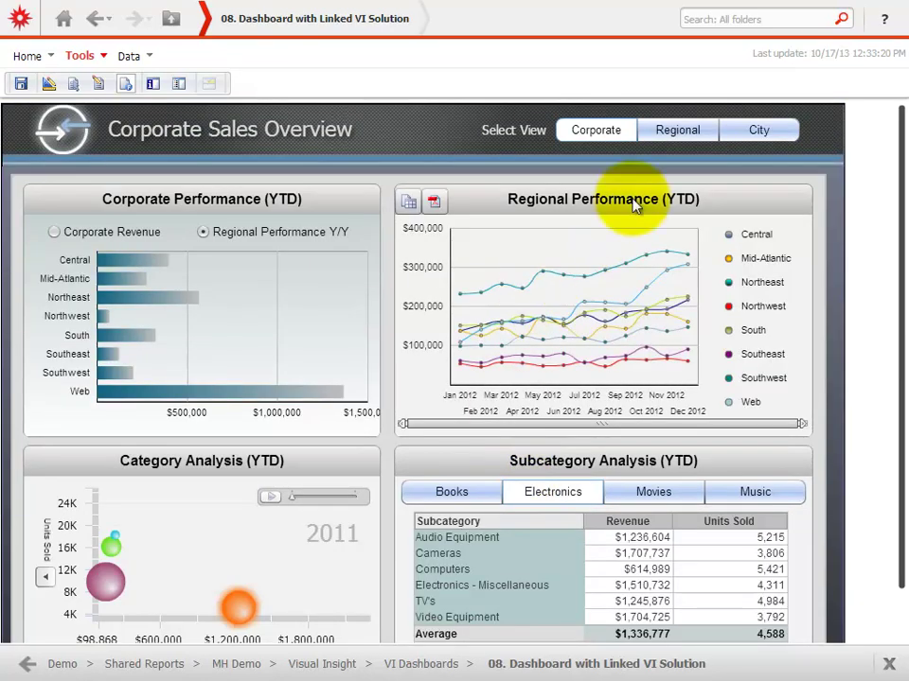
left_click(669, 135)
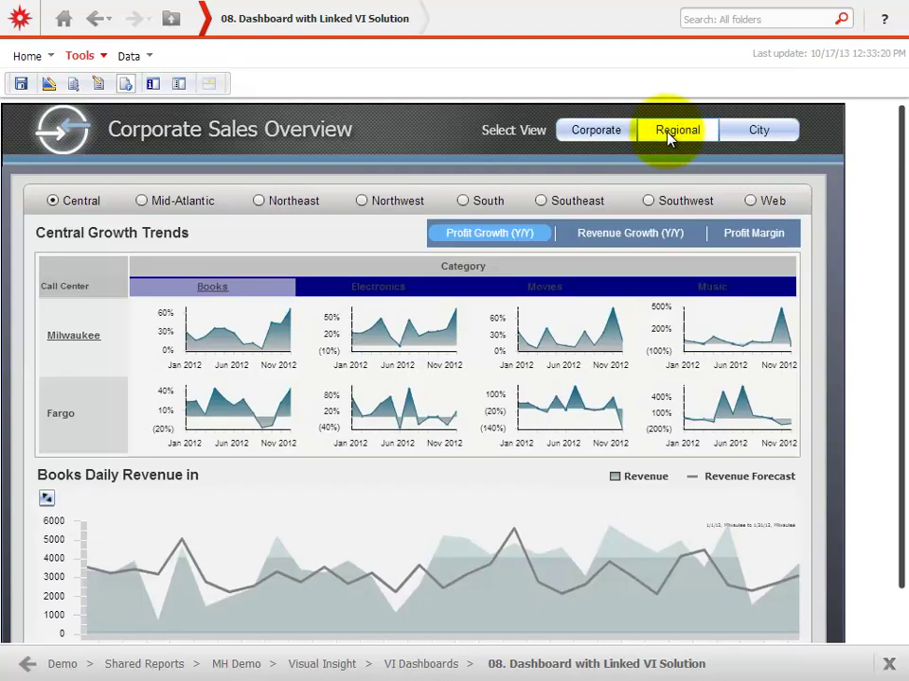
left_click(381, 200)
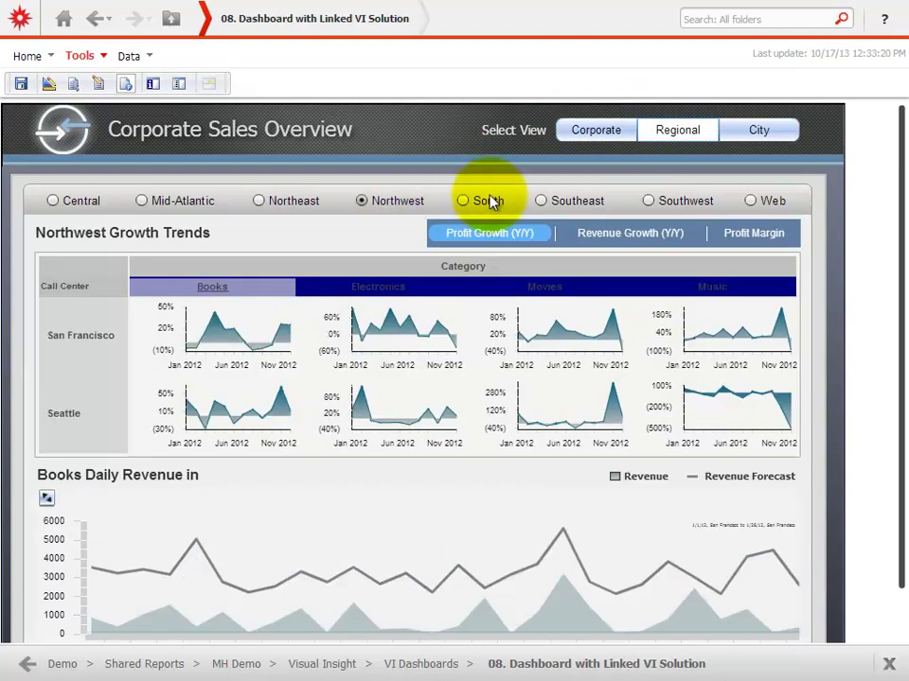
Switch to the City view and follow the detail report links for Seattle and San Francisco.
left_click(758, 131)
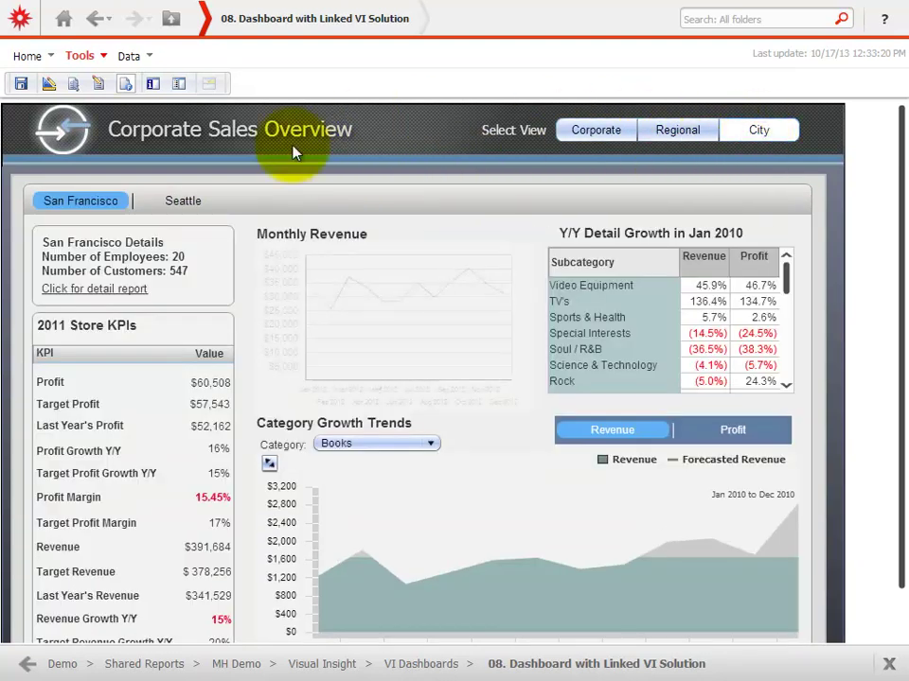
left_click(182, 203)
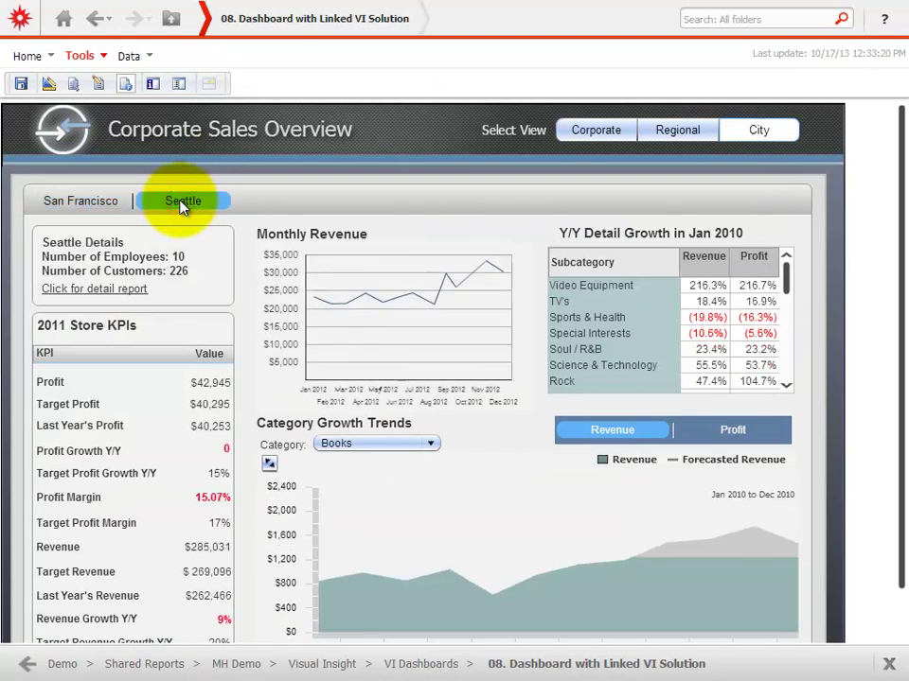
left_click(108, 295)
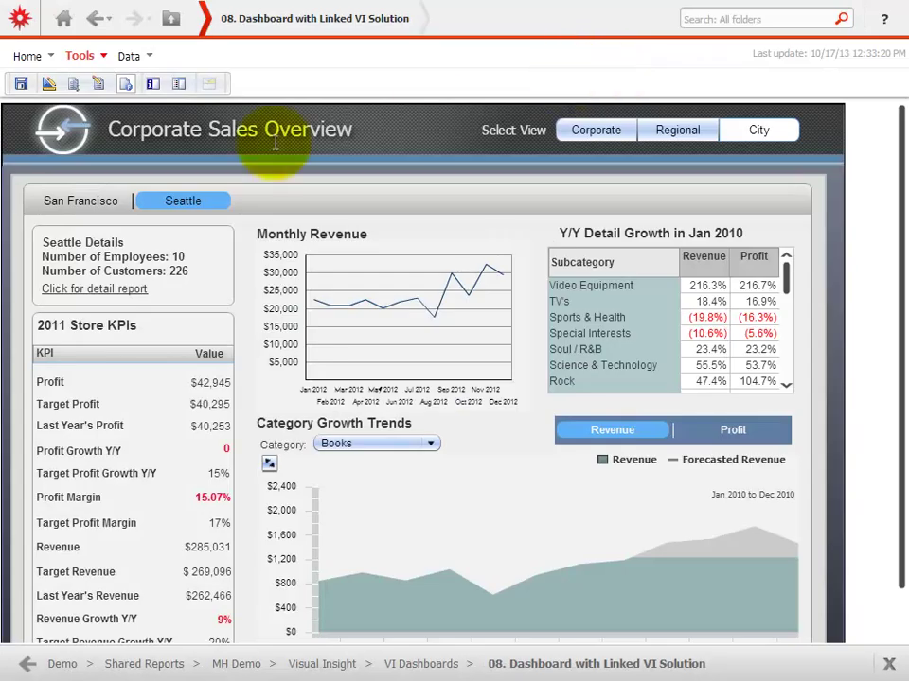
left_click(79, 204)
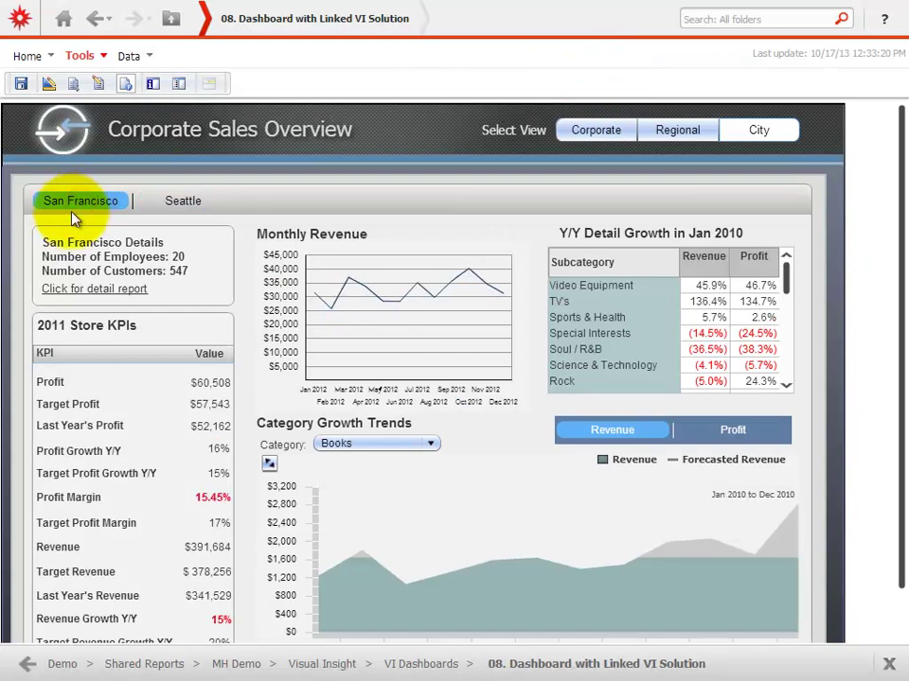
left_click(107, 292)
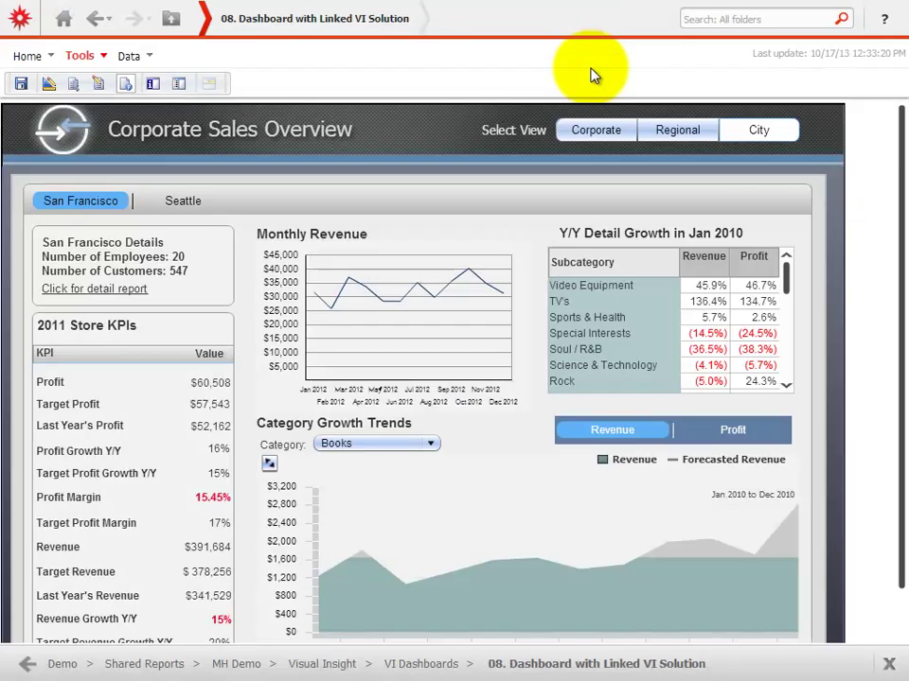
Choose the Southeast region in the Regional view, return to the City view and follow Miami's detail report link.
left_click(646, 130)
left_click(558, 204)
left_click(752, 131)
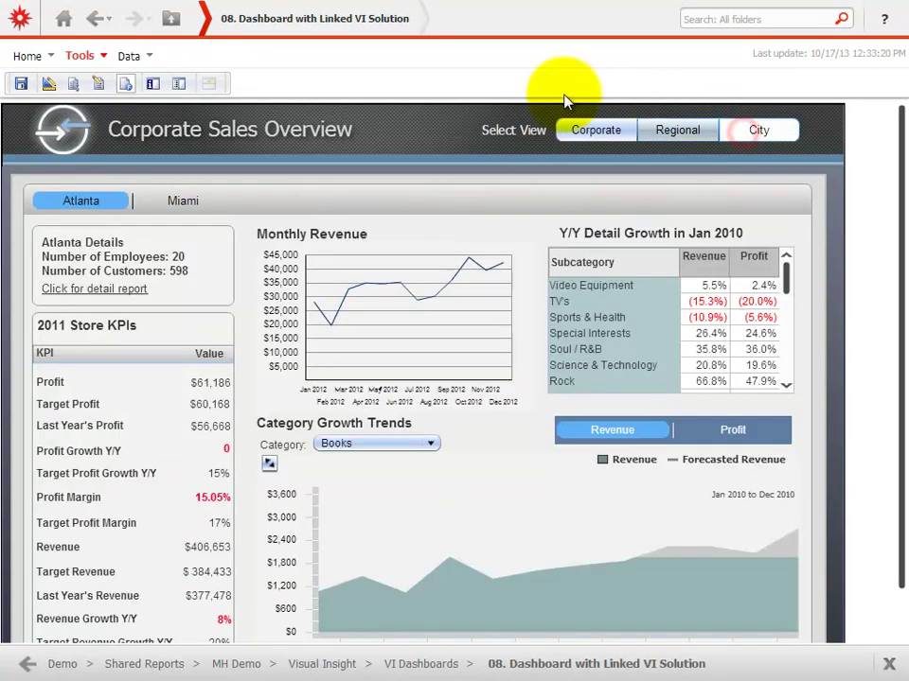
left_click(197, 202)
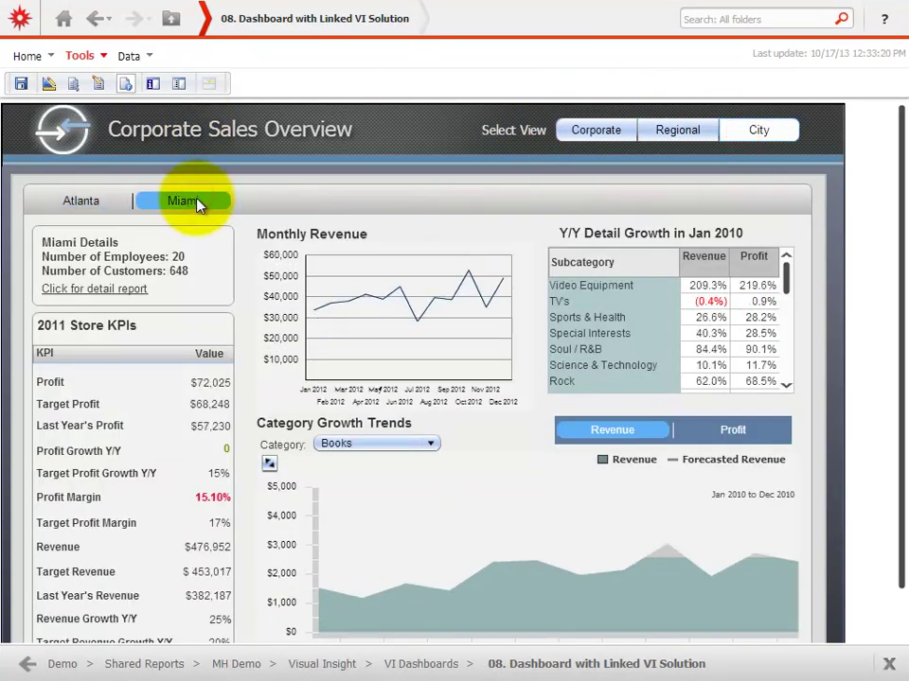
left_click(138, 289)
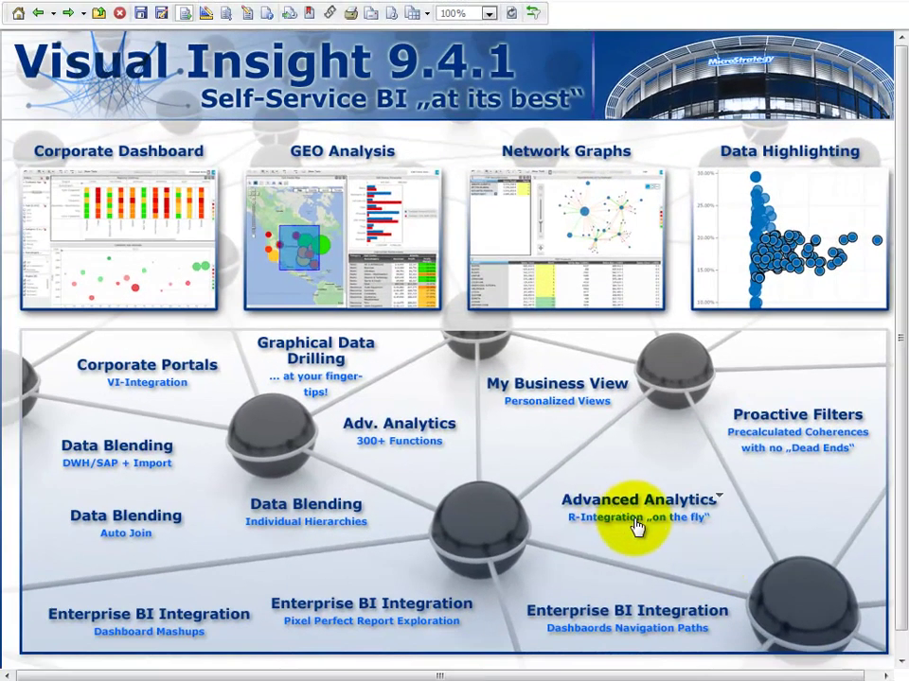
Open the Advanced Analytics R-Integration example and inspect the Revenue (R) forecast line for 2013 in the graph.
left_click(636, 520)
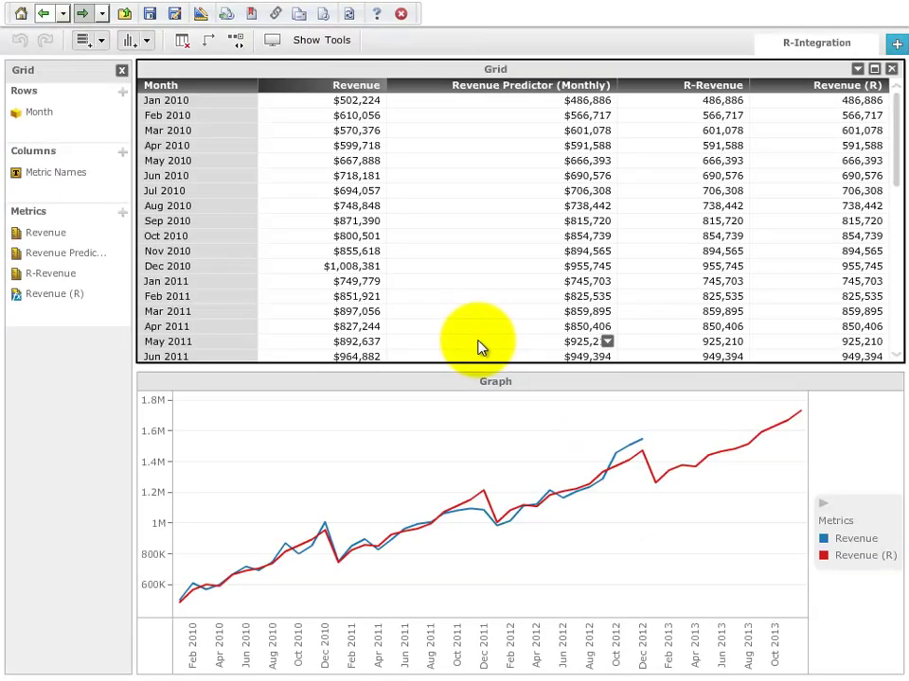
mouse_move(644, 445)
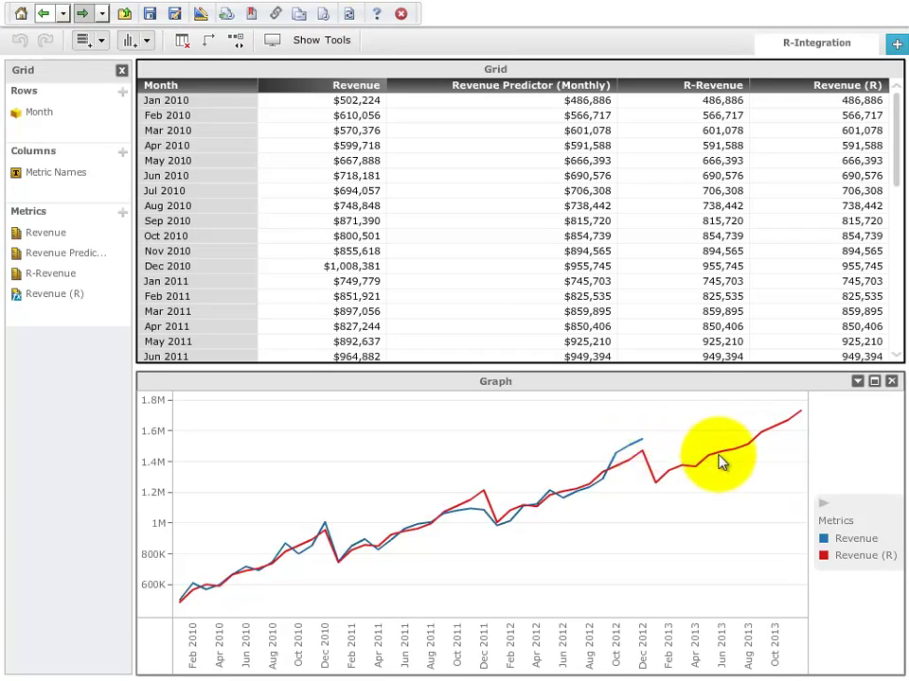
mouse_move(710, 461)
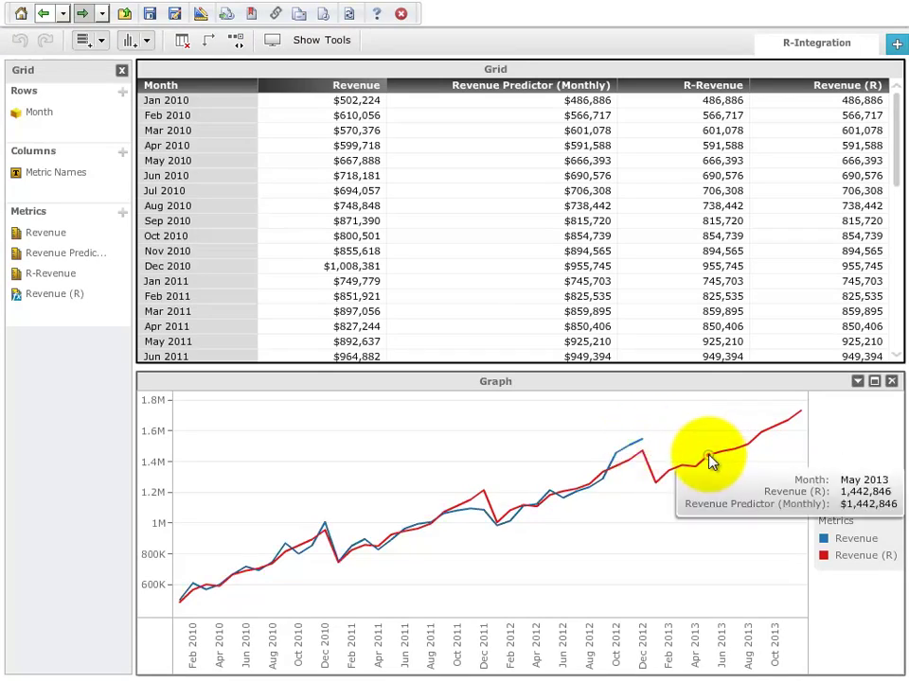
Open the Revenue (R) metric for editing and highlight the SeasonalForecasting.R script file and its input metrics in the formula.
mouse_move(72, 301)
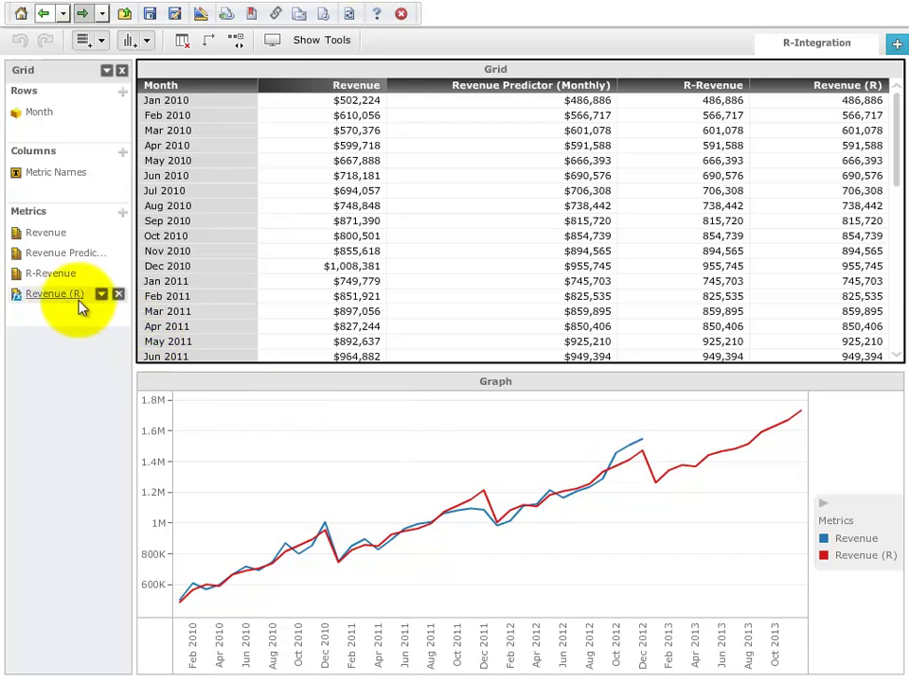
left_click(100, 295)
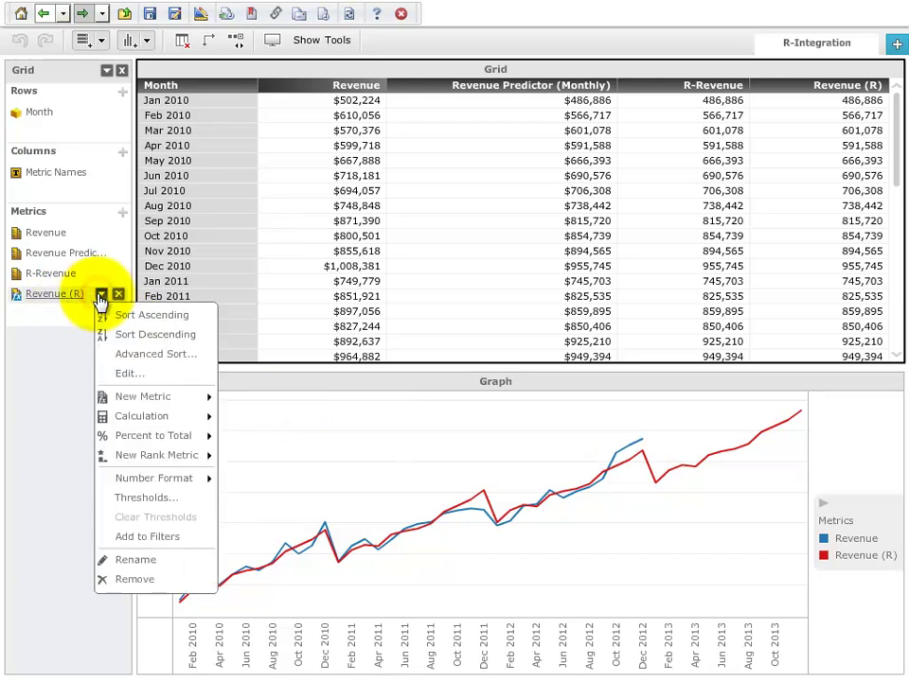
left_click(131, 374)
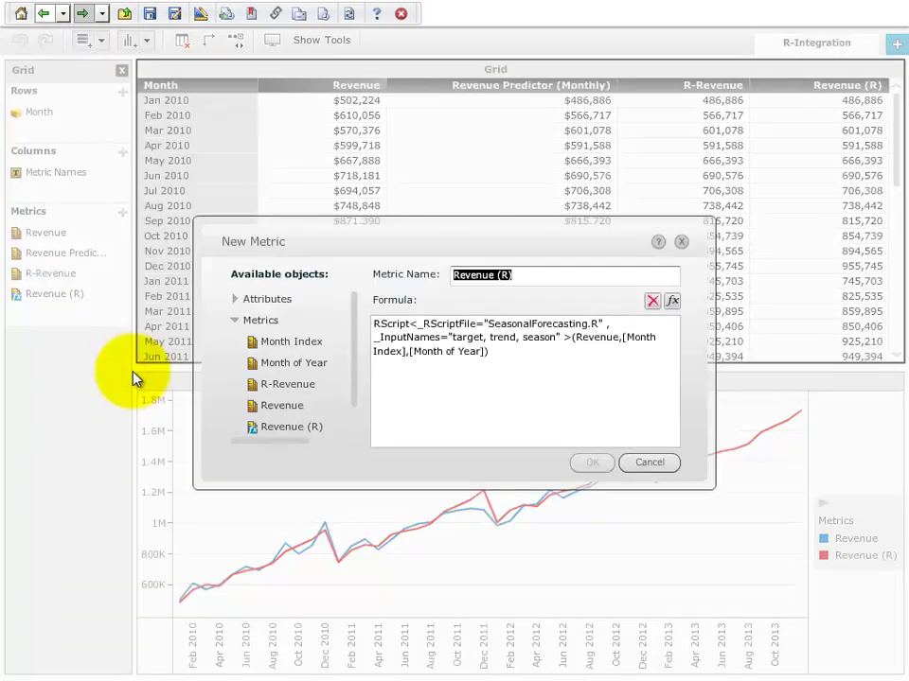
left_click(487, 324)
left_click_drag(487, 325, 599, 324)
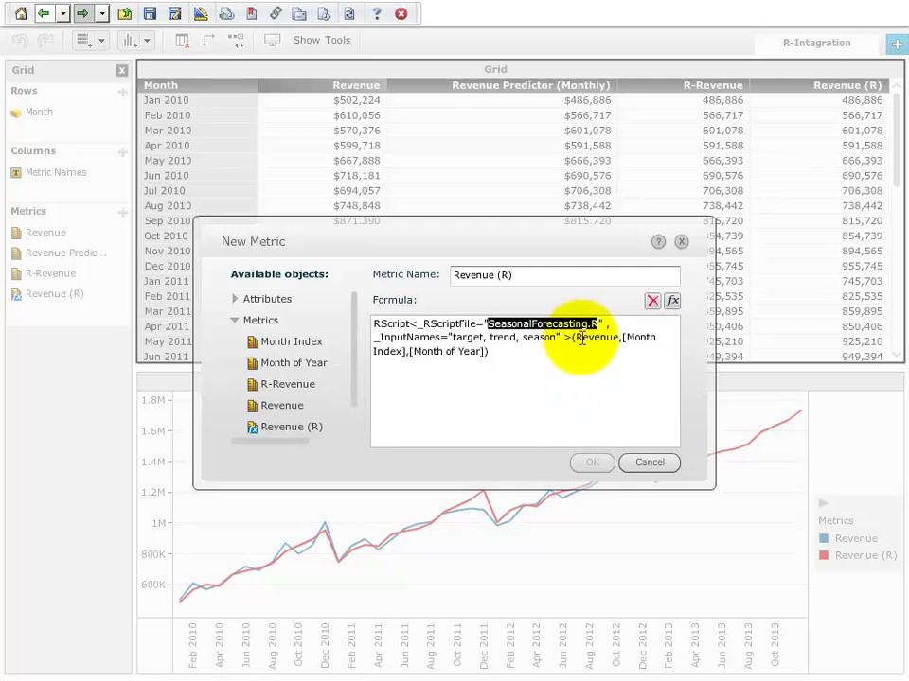
left_click_drag(573, 338, 544, 351)
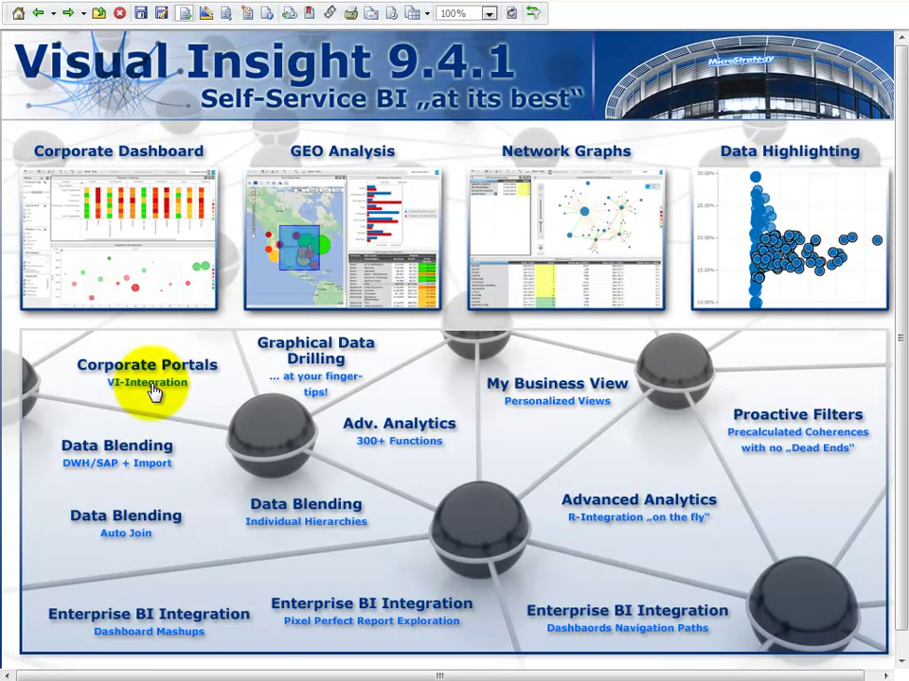
Open the Corporate Portals VI-Integration example and view the second and third Overview panels of the embedded Business Performance dashboard.
left_click(153, 391)
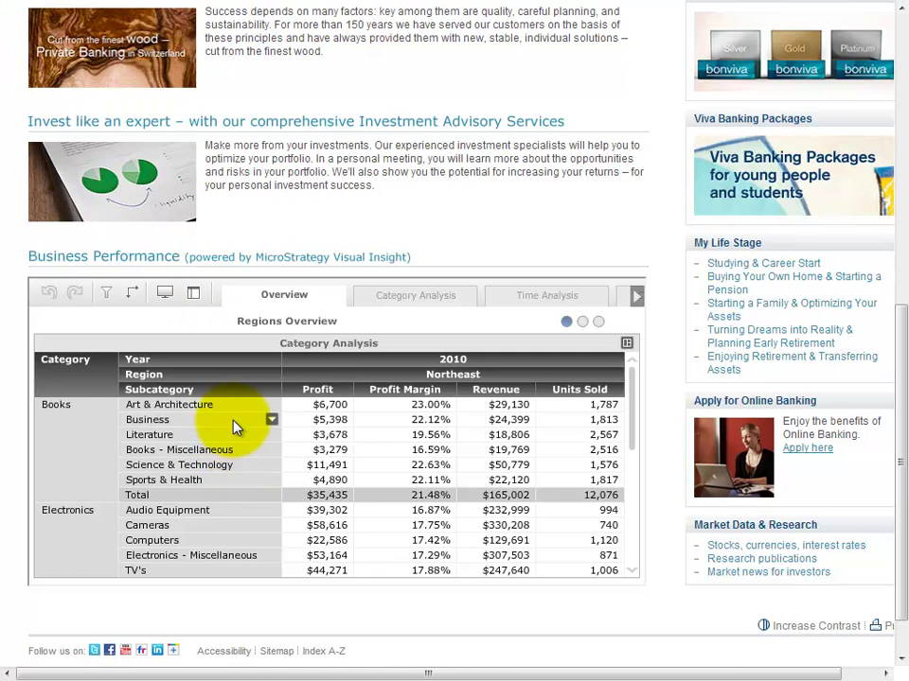
left_click(582, 322)
left_click(599, 323)
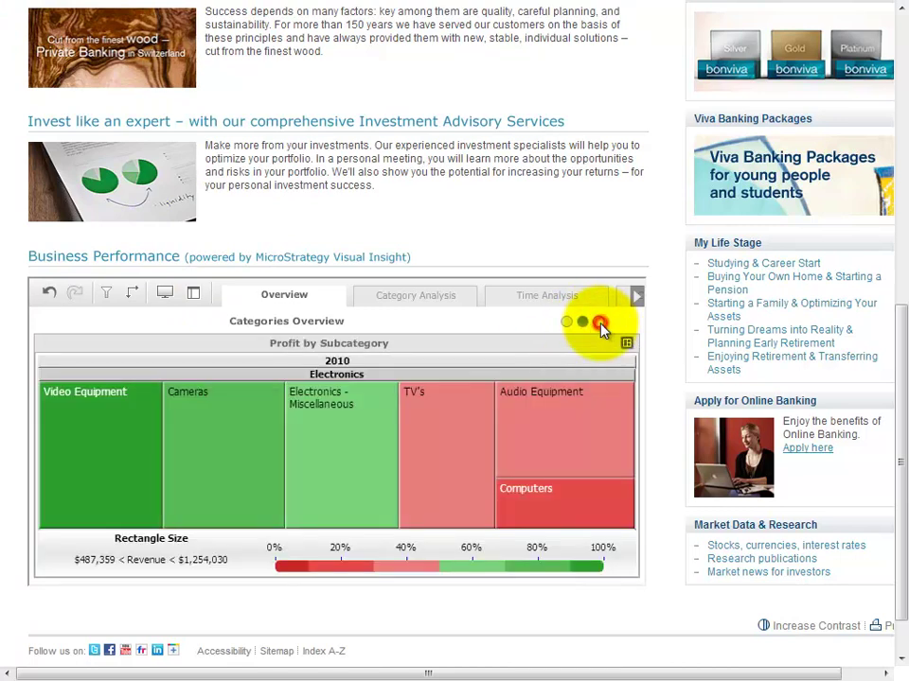